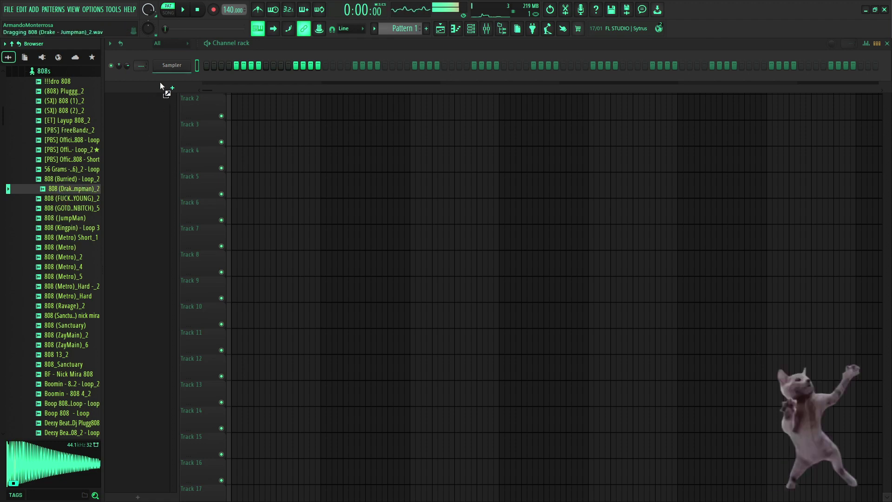
# - Load the 808 (Drake - Jumpman)_2 sample as a new channel and set its volume envelope to maximum hold and low sustain
pyautogui.moveTo(175, 75); pyautogui.dragTo(171, 81)
pyautogui.click(141, 104)
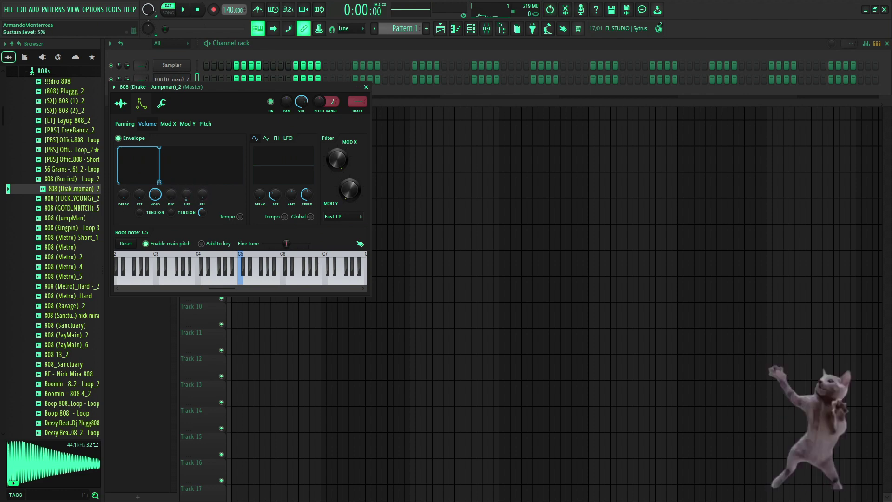
pyautogui.click(124, 103)
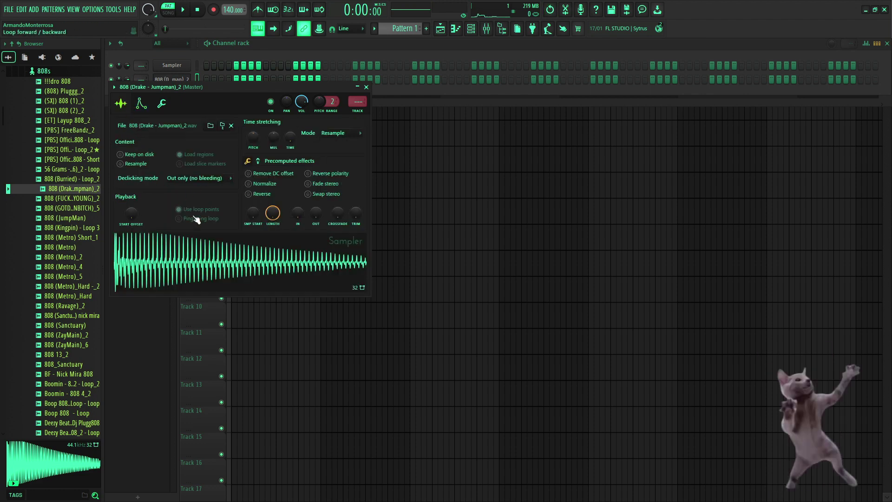
pyautogui.click(367, 87)
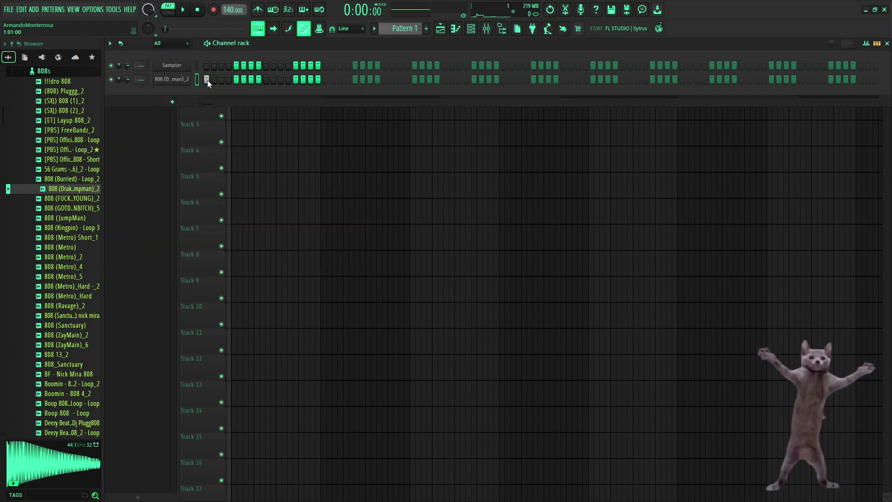
# - Place hits on steps 1, 7 and 13 of bar 1 in the new 808 channel
pyautogui.click(206, 80)
pyautogui.click(251, 80)
pyautogui.press('space')
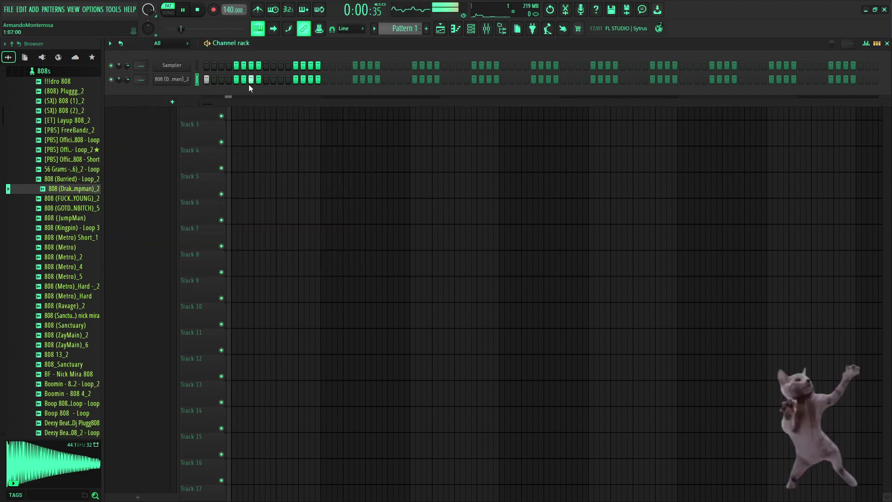
pyautogui.click(295, 80)
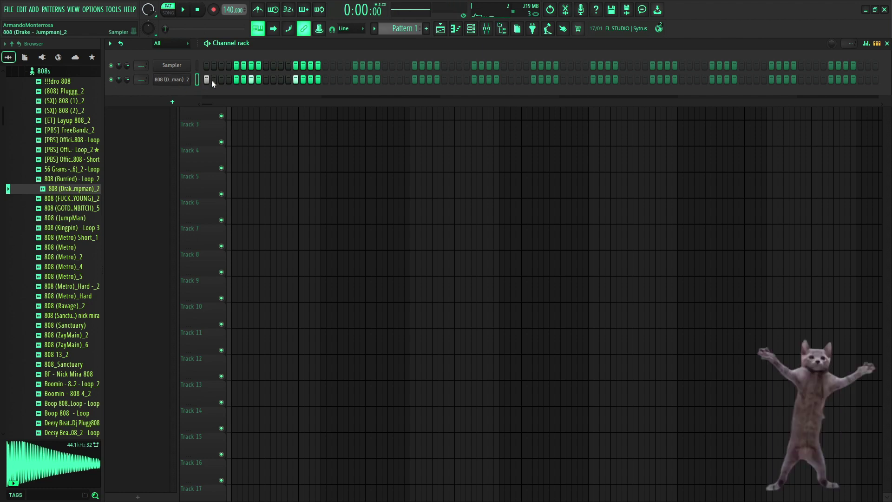
# - Check the 808 hits in the piano roll while playing the pattern, and return to the channel rack
pyautogui.press('F7')
pyautogui.click(441, 30)
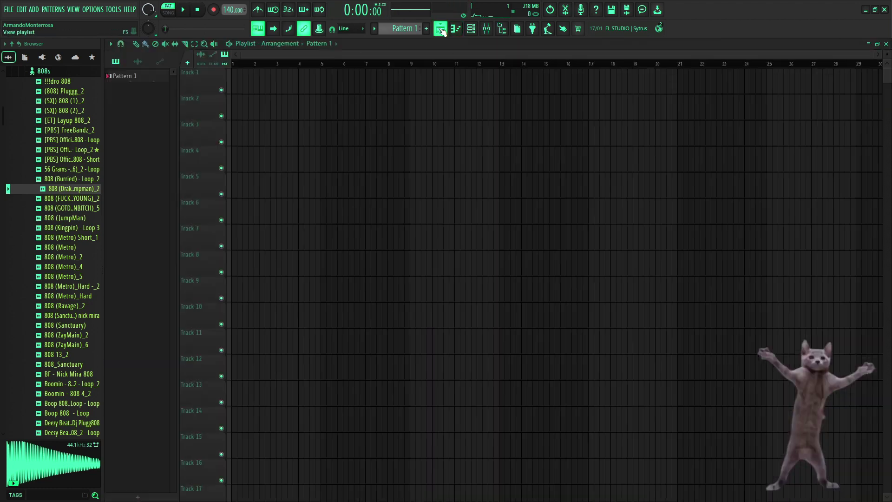
pyautogui.click(456, 29)
pyautogui.press('space')
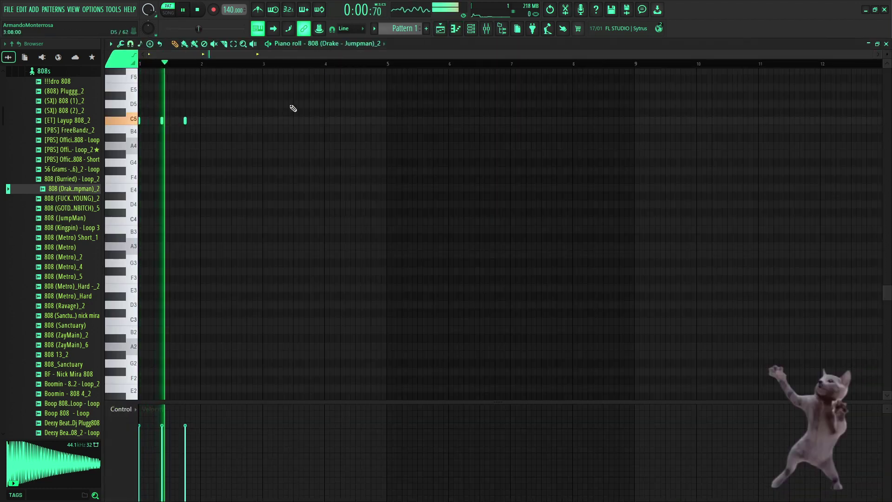
pyautogui.click(473, 29)
pyautogui.press('space')
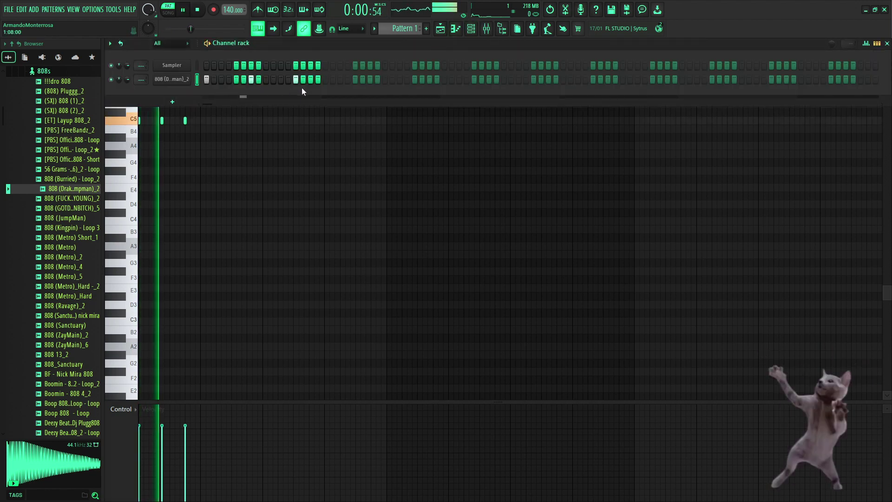
# - Add 808 hits on step 5 of bar 2, steps 1, 7 and 13 of bar 3, and step 5 of bar 4
pyautogui.click(355, 79)
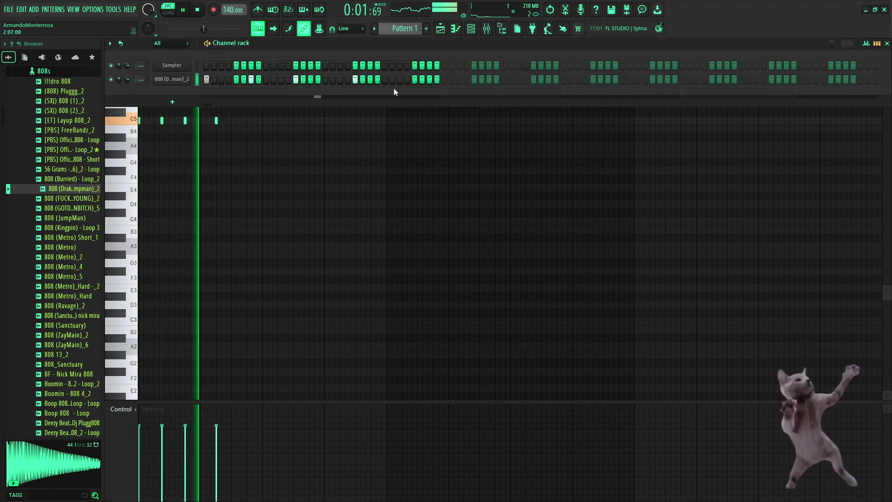
pyautogui.click(445, 78)
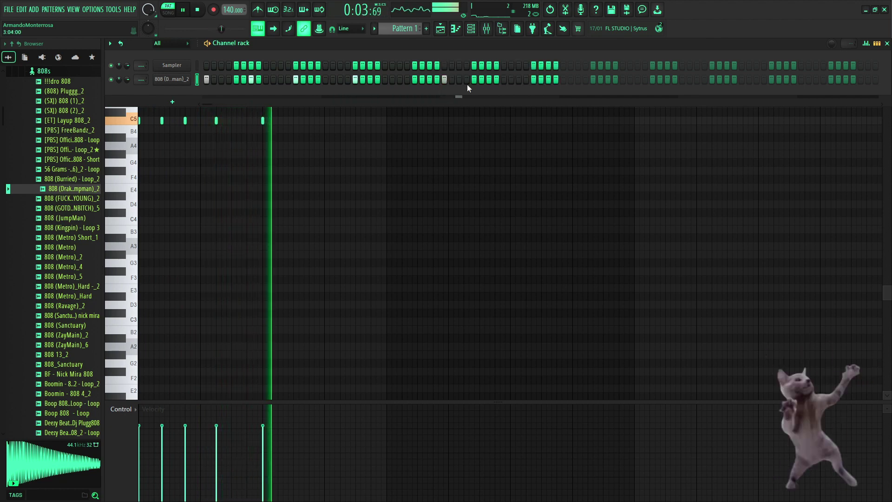
pyautogui.click(496, 79)
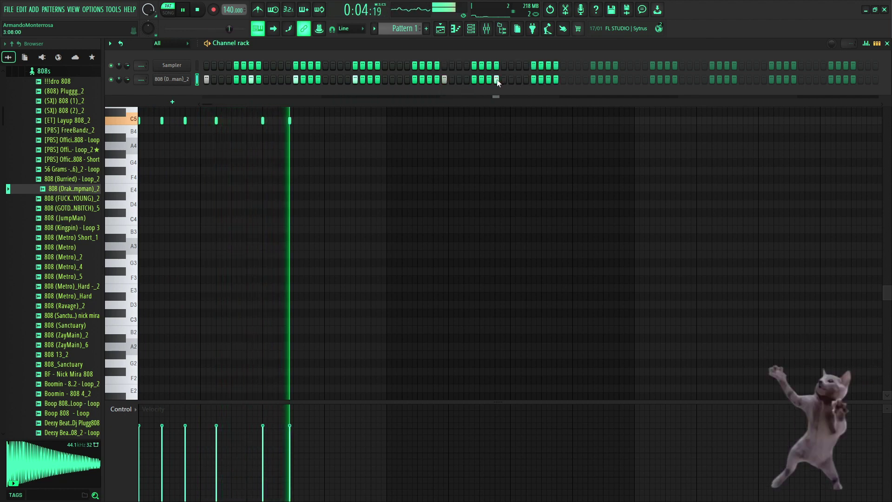
pyautogui.click(534, 79)
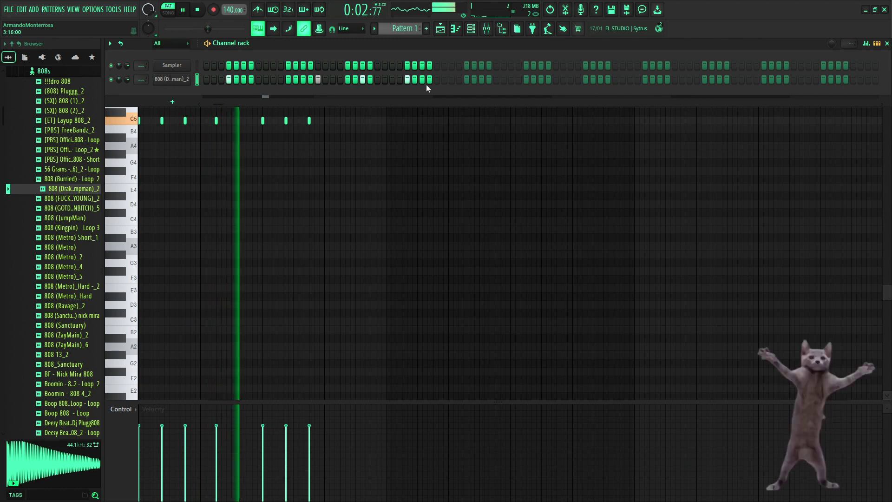
pyautogui.click(467, 79)
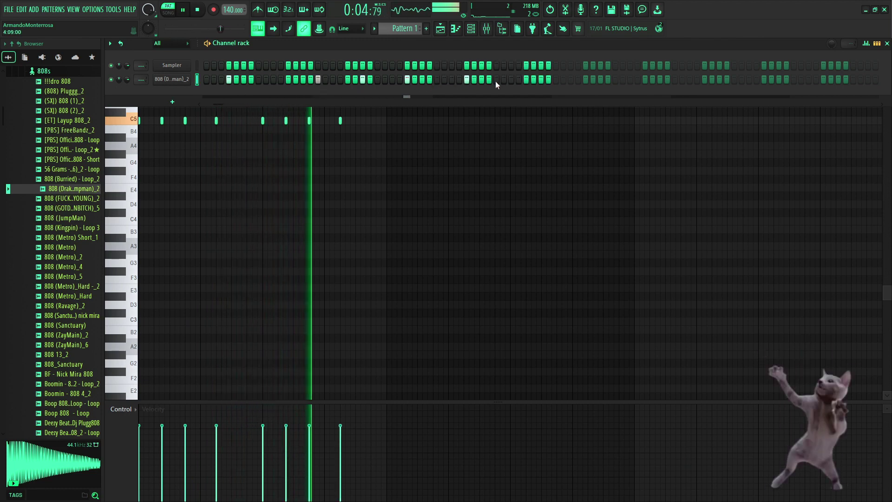
# - Finish bar 4 of the 808 pattern with hits on steps 11, 13 and 15
pyautogui.moveTo(541, 79); pyautogui.dragTo(526, 80)
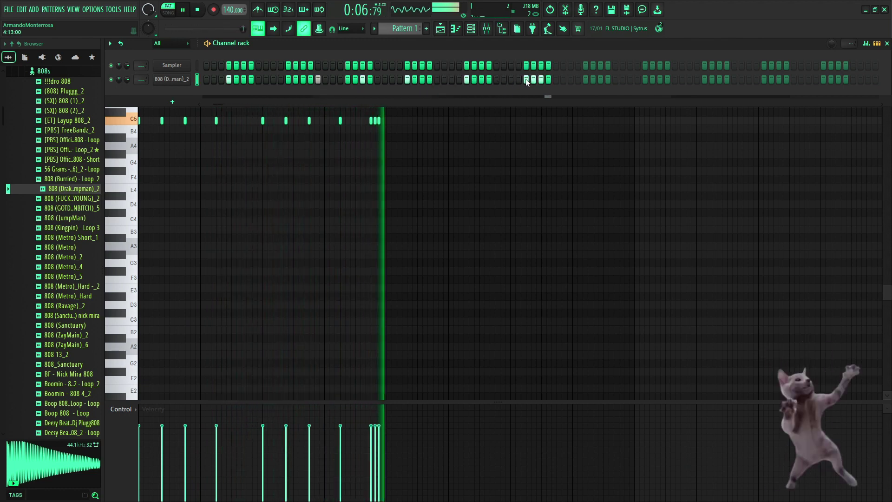
pyautogui.click(536, 80)
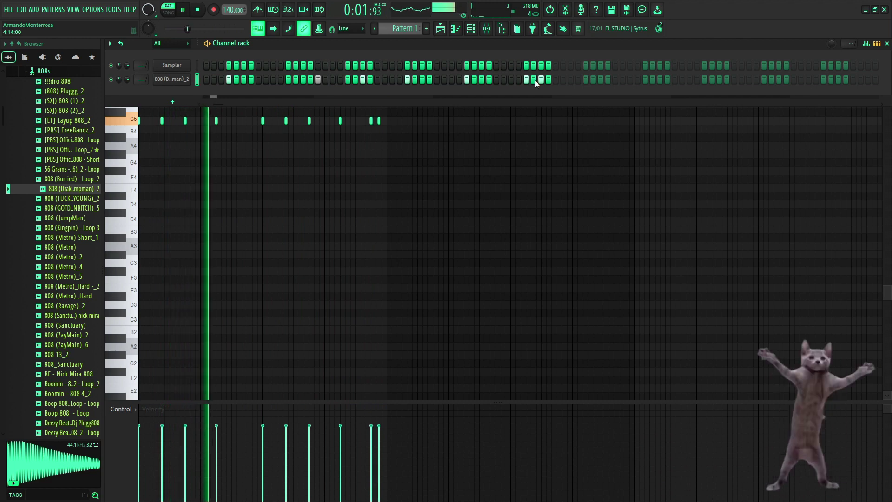
pyautogui.rightClick(506, 79)
pyautogui.click(510, 79)
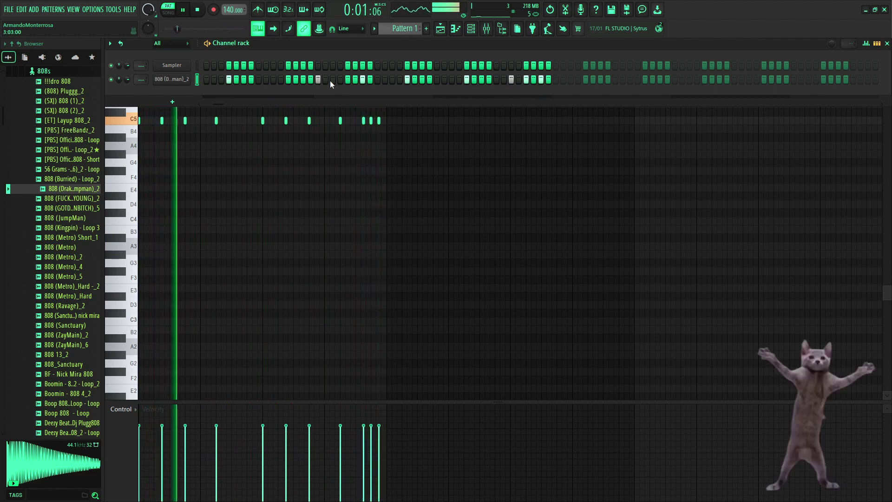
# - Extend all 808 notes in the piano roll so each reaches the next, and raise their velocities to maximum
pyautogui.moveTo(329, 80); pyautogui.dragTo(450, 77)
pyautogui.click(296, 167)
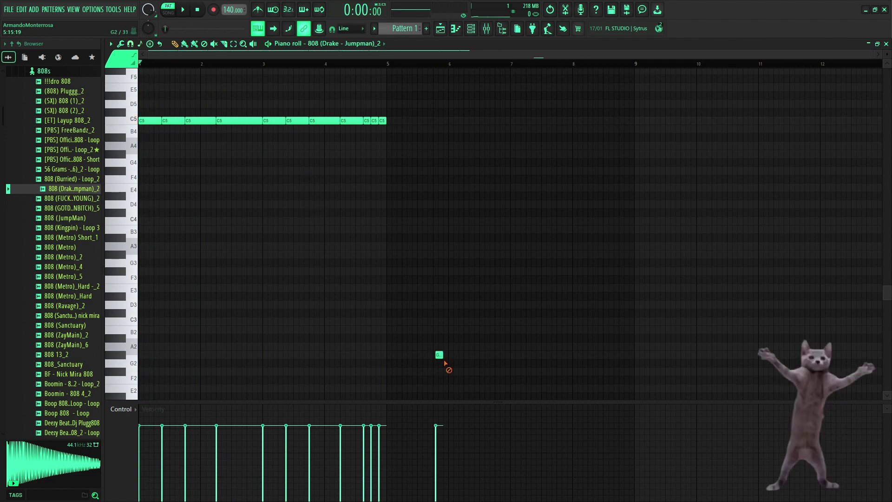
pyautogui.scroll(5, 303, 257)
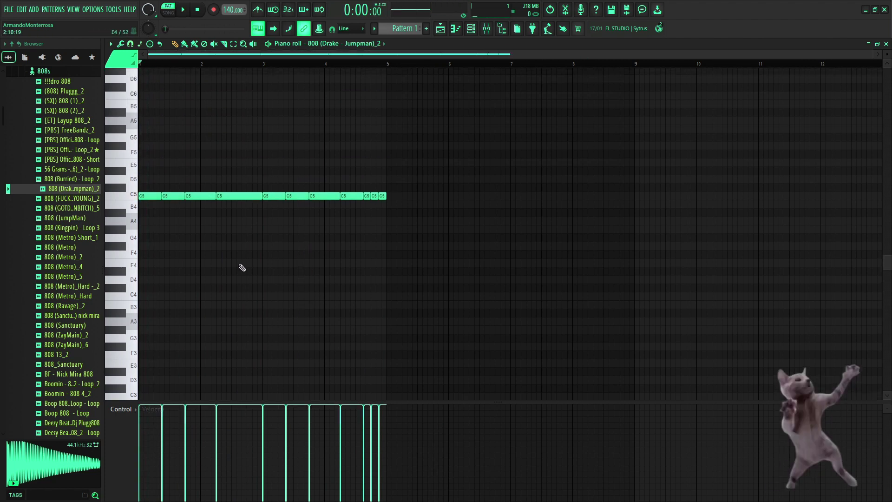
# - Select all the 808 notes and transpose them down three semitones to A4
pyautogui.moveTo(195, 253); pyautogui.dragTo(138, 199)
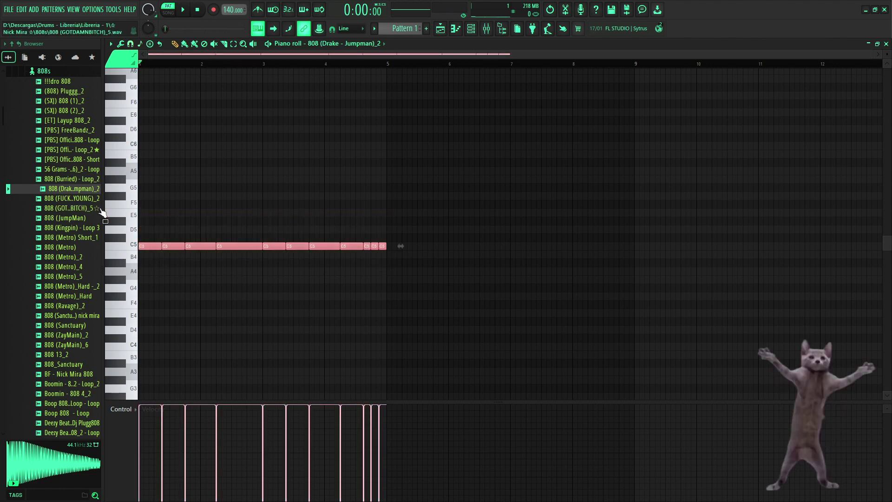
pyautogui.press('Down')
pyautogui.press('Down')
pyautogui.press('Down')
pyautogui.press('Down')
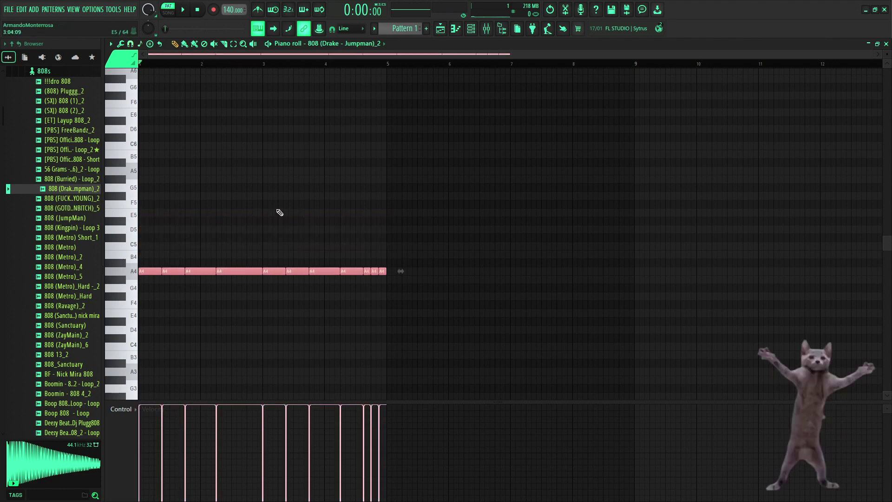
pyautogui.click(279, 213)
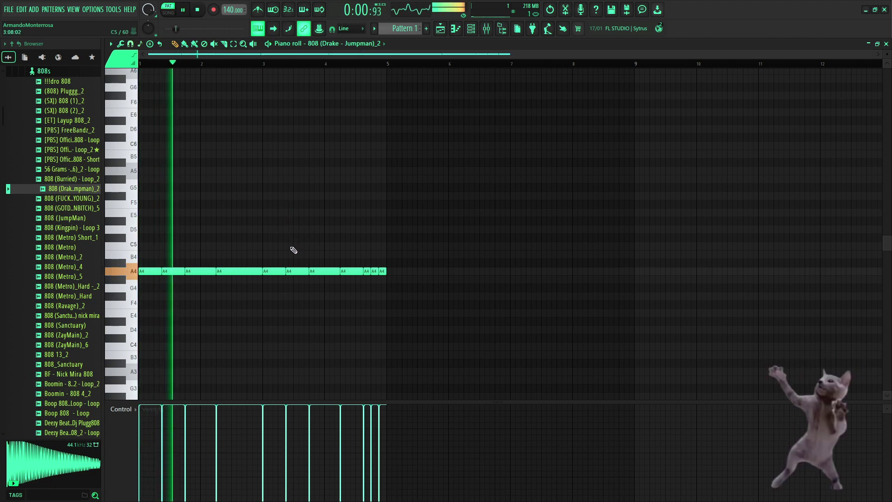
# - Move the long 808 note in bar 2 to E4, auditioning the pattern at different pitches
pyautogui.press('space')
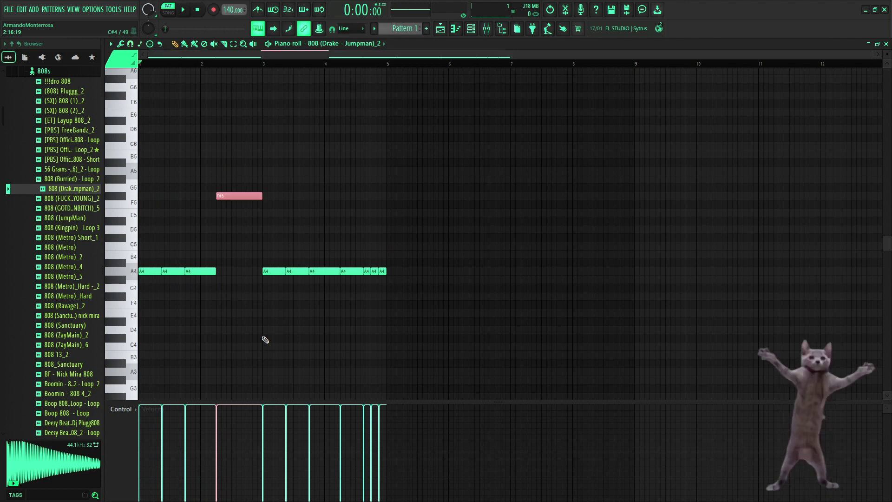
pyautogui.press('space')
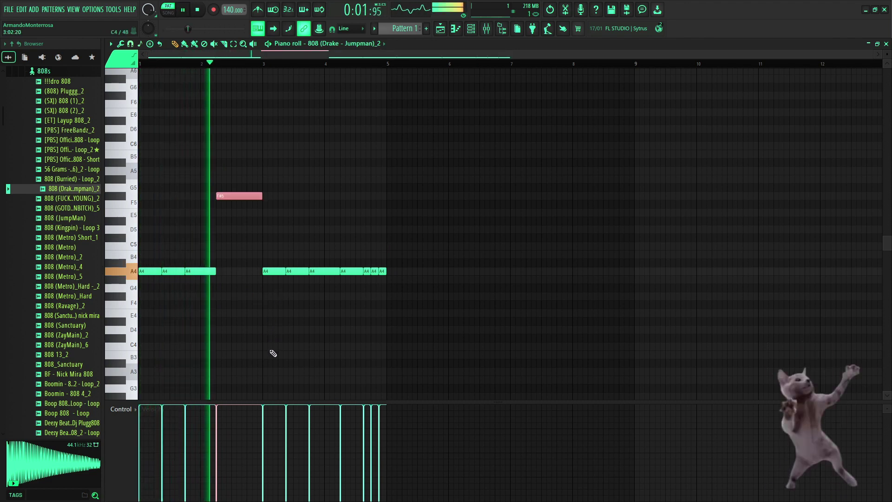
pyautogui.press('space')
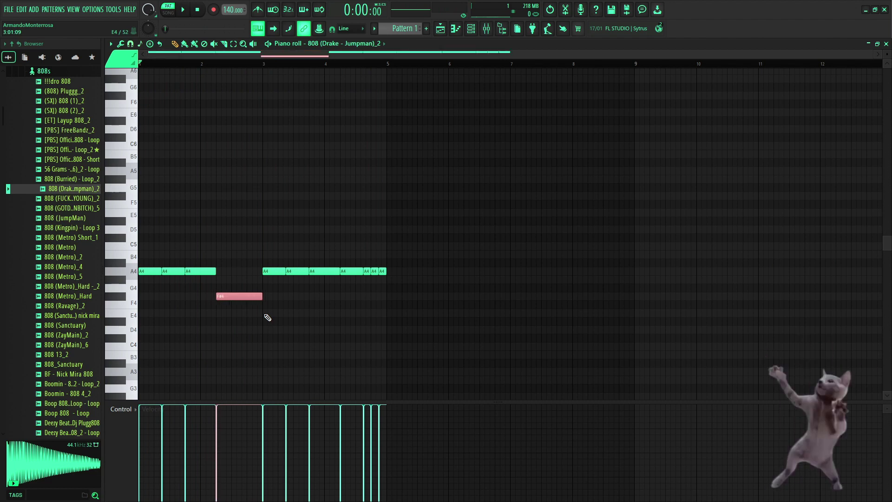
pyautogui.press('space')
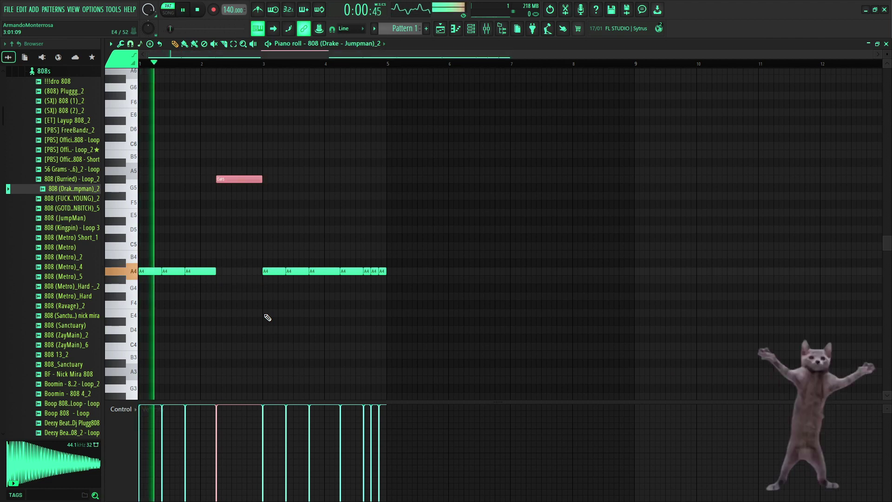
pyautogui.hotkey('ctrl', 'Down')
pyautogui.hotkey('ctrl', 'Down')
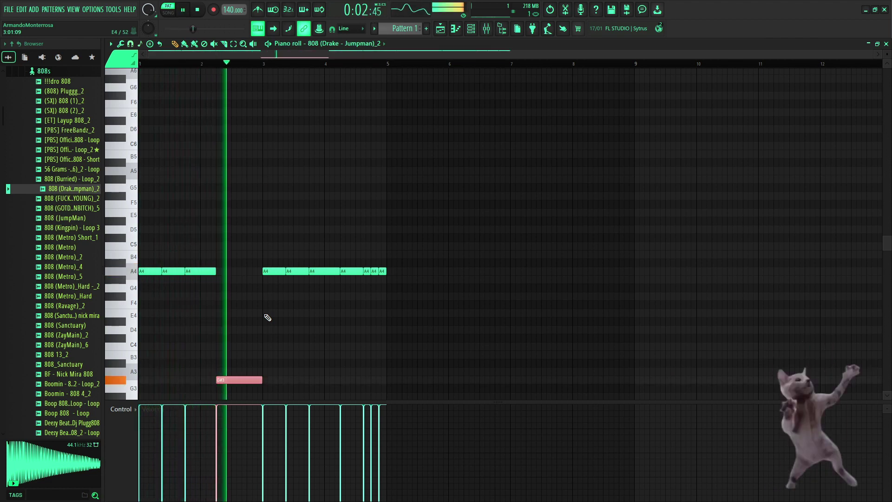
pyautogui.hotkey('ctrl', 'Up')
pyautogui.press('space')
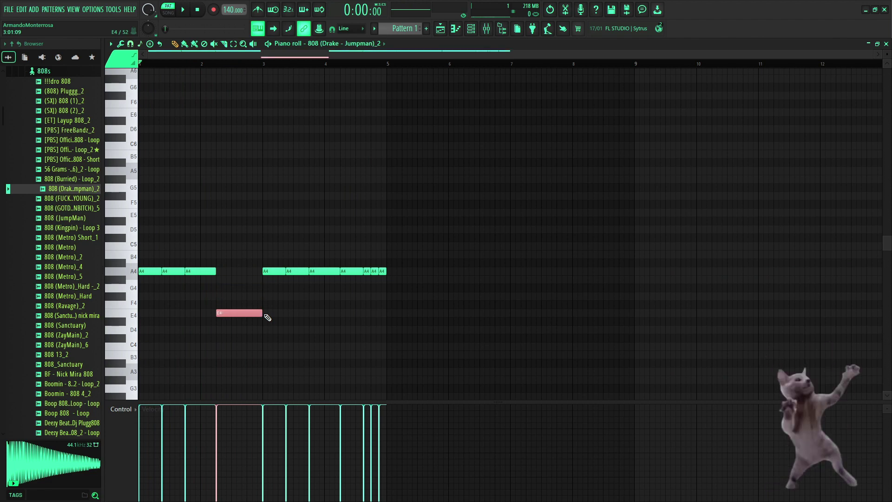
pyautogui.press('space')
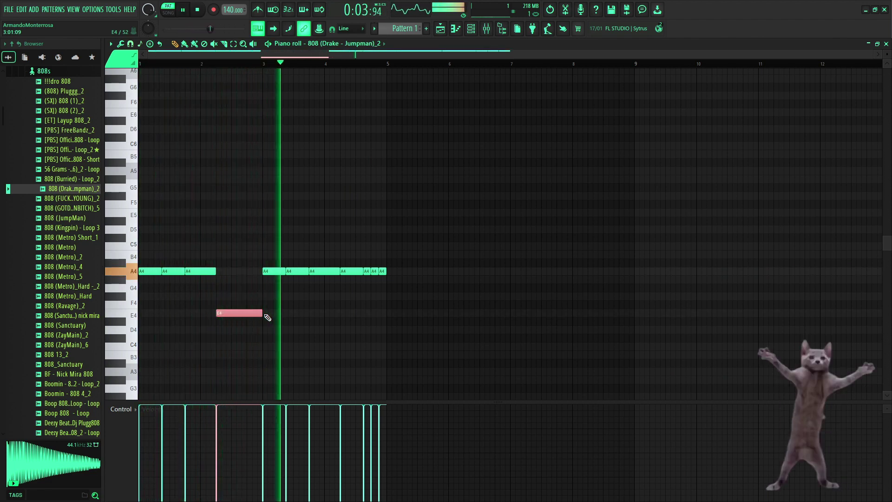
# - Raise the 808 note on step 5 of bar 4 to D5 during playback
pyautogui.click(353, 271)
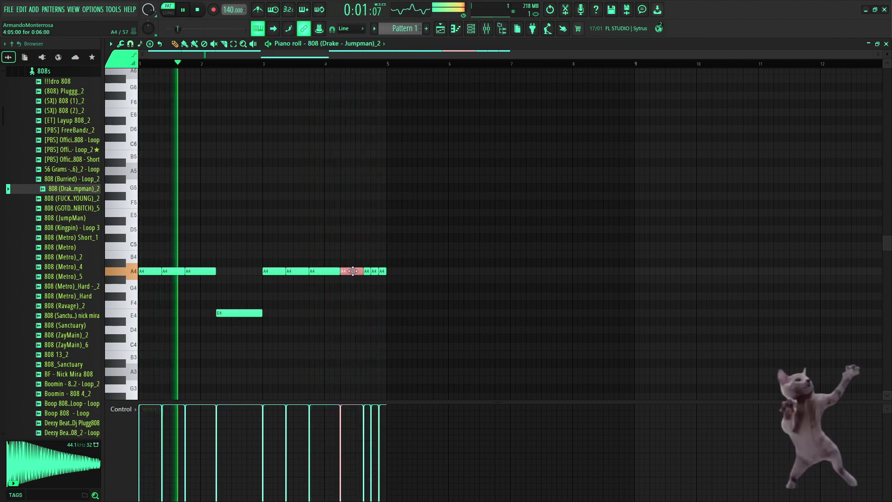
pyautogui.hotkey('shift', 'Up')
pyautogui.hotkey('shift', 'Up')
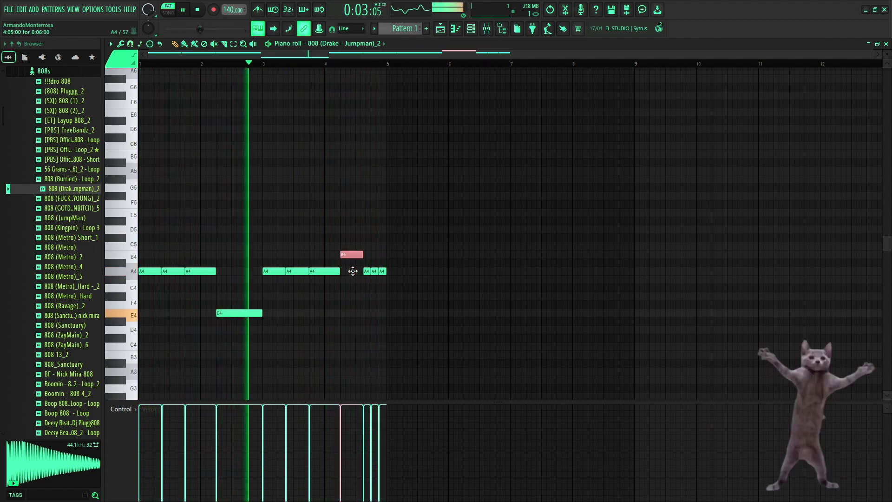
pyautogui.hotkey('shift', 'Up')
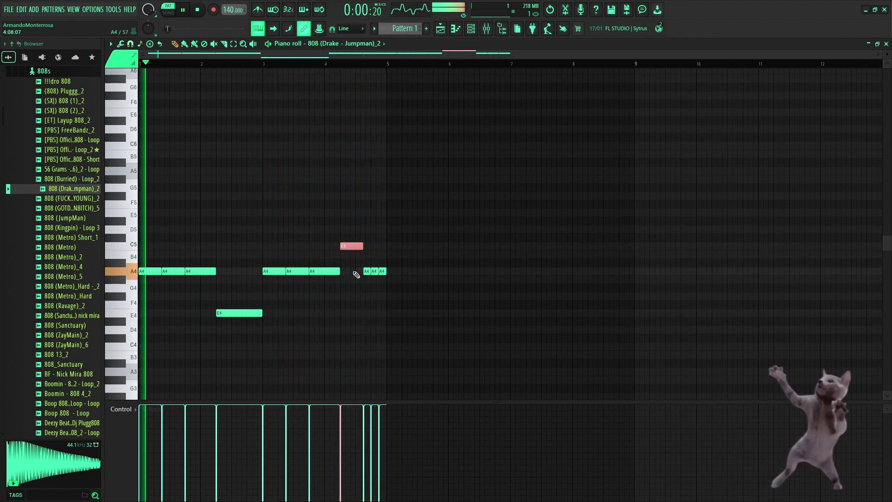
pyautogui.hotkey('shift', 'Up')
pyautogui.hotkey('shift', 'Up')
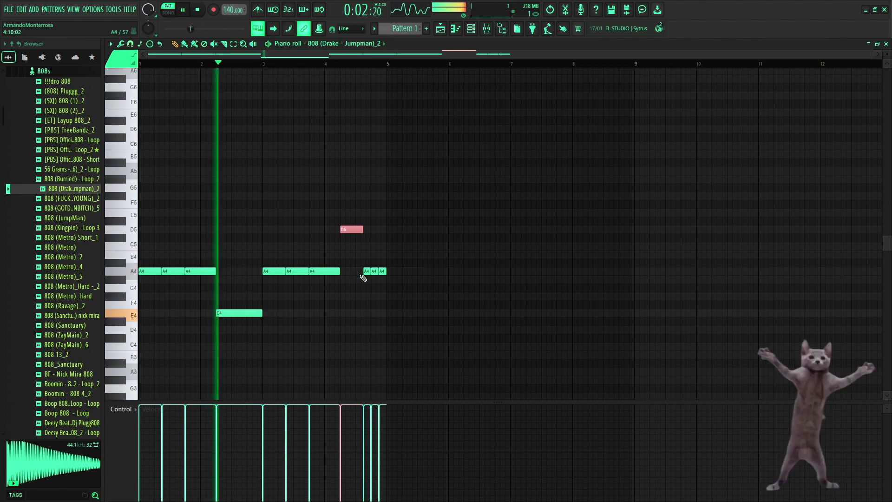
# - Raise the first two of the three short notes at the end of bar 4 to C5
pyautogui.moveTo(363, 278); pyautogui.dragTo(378, 279)
pyautogui.hotkey('shift', 'Up')
pyautogui.hotkey('shift', 'Up')
pyautogui.hotkey('shift', 'Up')
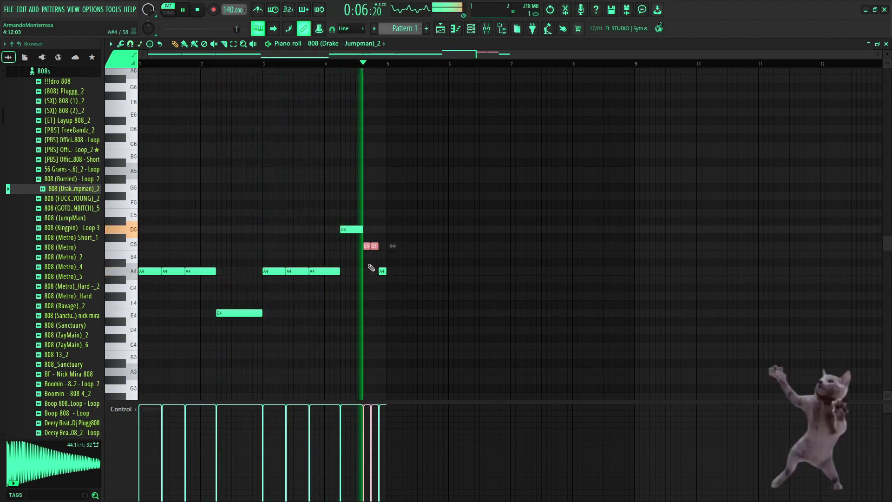
# - Lower the second short note at the end of bar 4 to B4
pyautogui.moveTo(376, 245); pyautogui.dragTo(374, 257)
pyautogui.hotkey('shift', 'Down')
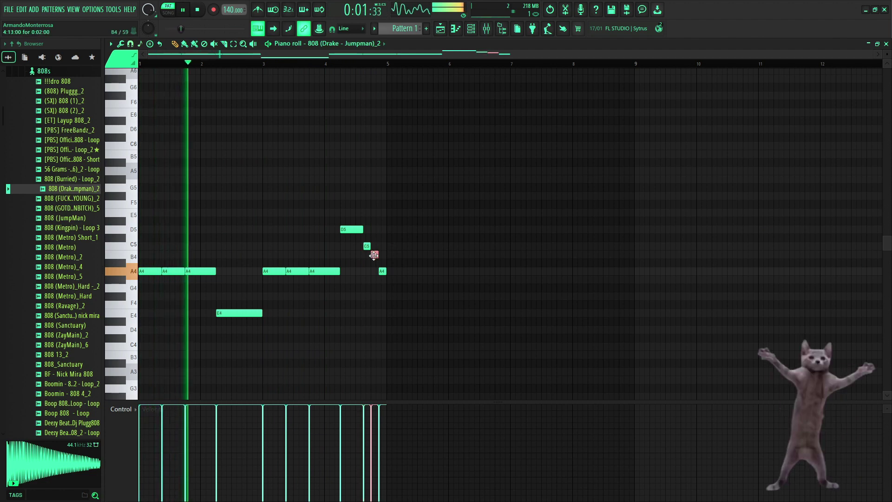
pyautogui.scroll(2, 391, 340)
pyautogui.scroll(2, 390, 339)
pyautogui.scroll(2, 550, 318)
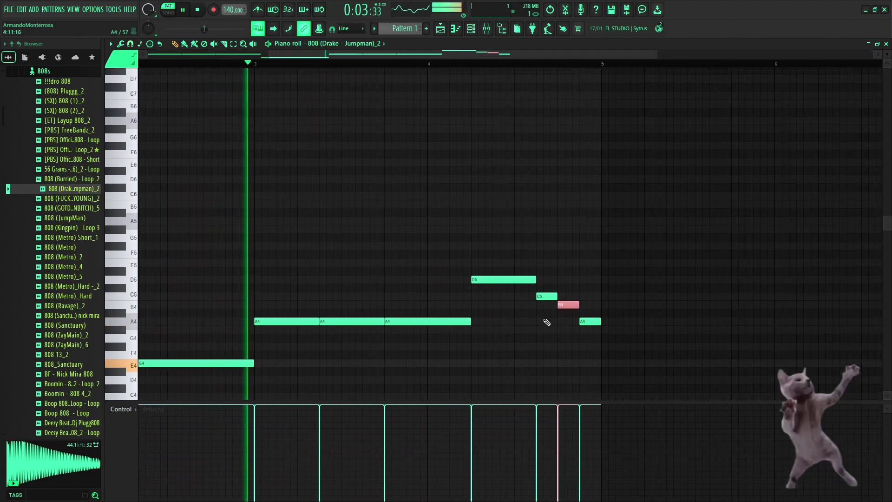
# - Duplicate the four-bar 808 pattern into bars 5 to 8
pyautogui.click(546, 329)
pyautogui.rightClick(547, 331)
pyautogui.scroll(2, 555, 352)
pyautogui.scroll(-2, 486, 325)
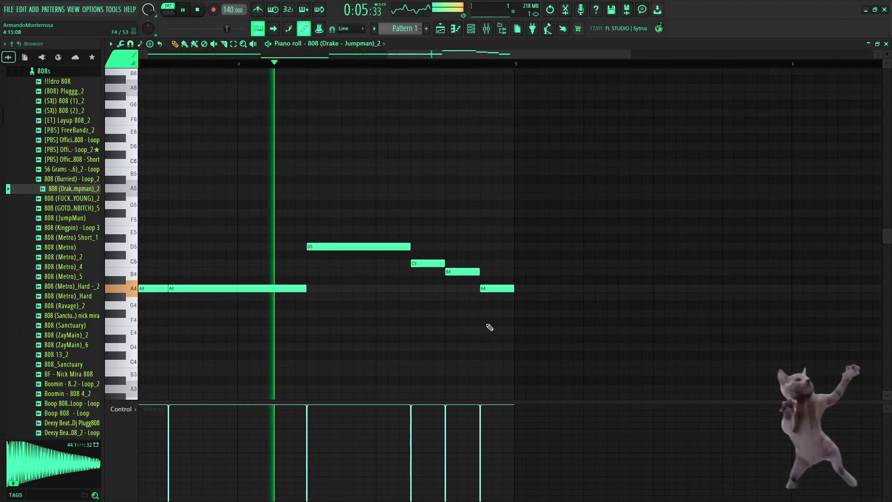
pyautogui.scroll(-4, 483, 325)
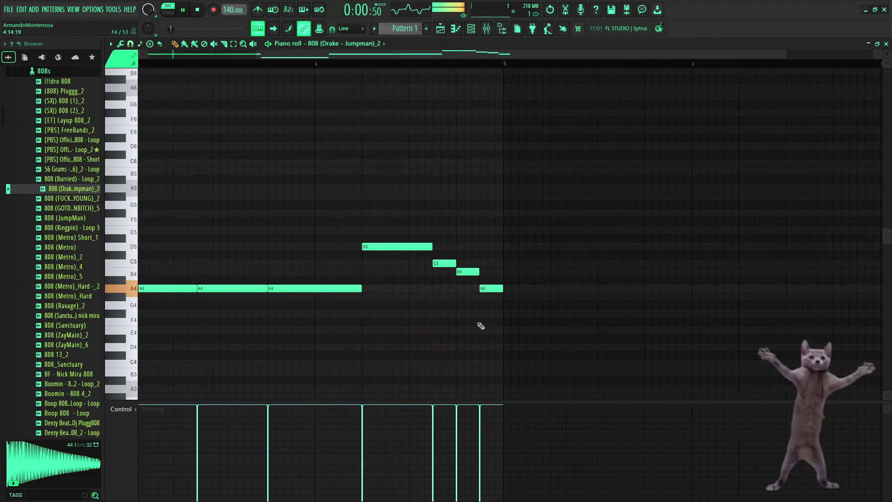
pyautogui.scroll(2, 488, 344)
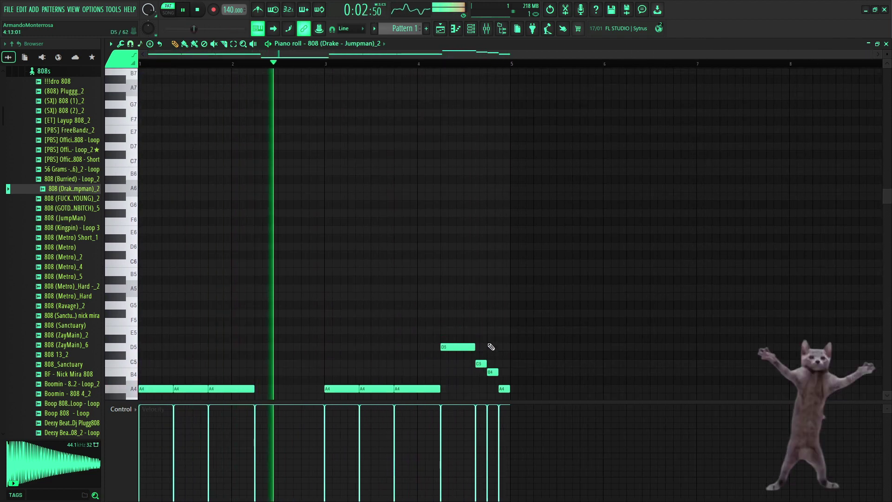
pyautogui.scroll(-3, 468, 335)
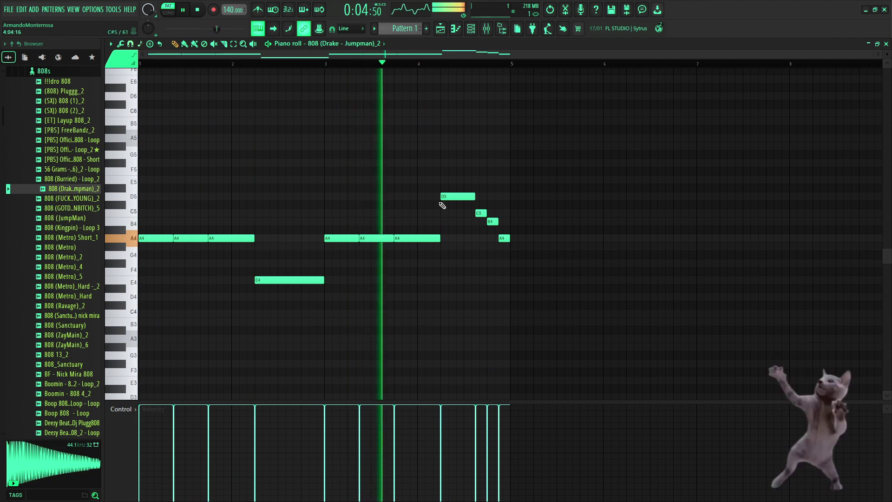
pyautogui.hotkey('ctrl', 'b')
pyautogui.scroll(-2, 449, 209)
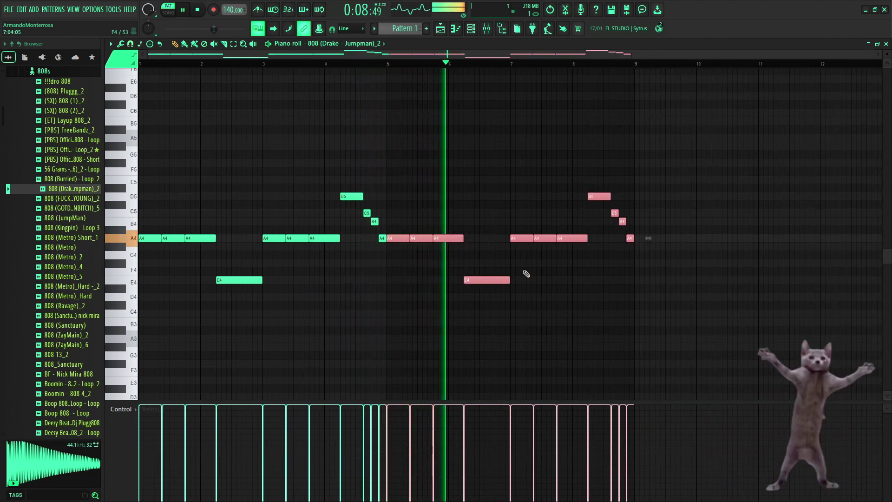
pyautogui.keyDown('ctrl'); pyautogui.click(576, 237); pyautogui.keyUp('ctrl')
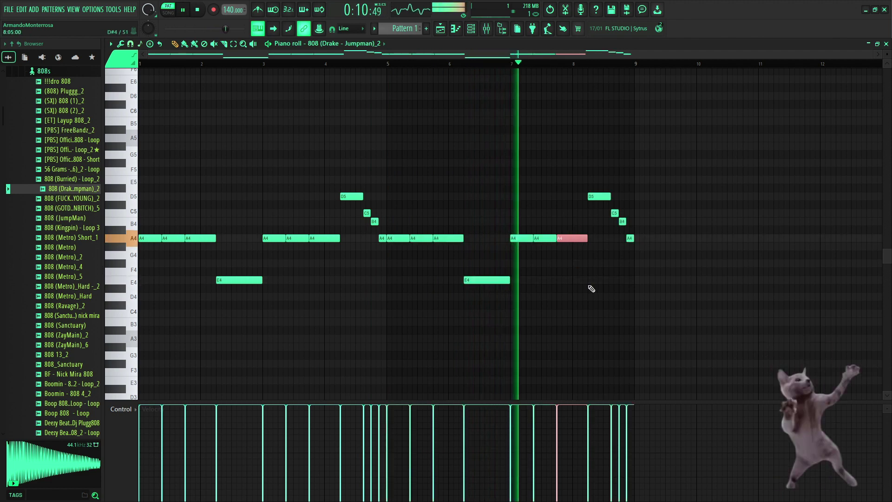
pyautogui.hotkey('shift', 'Down')
pyautogui.hotkey('shift', 'Down')
pyautogui.hotkey('shift', 'Down')
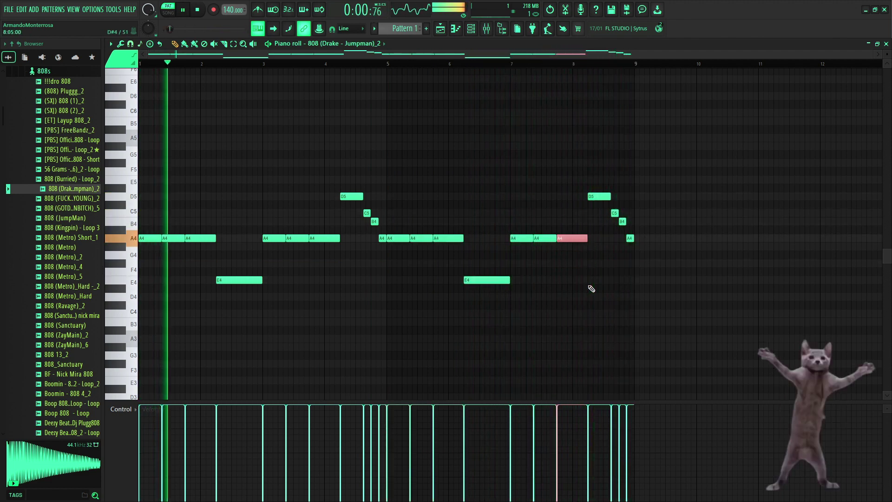
pyautogui.click(414, 280)
pyautogui.rightClick(413, 280)
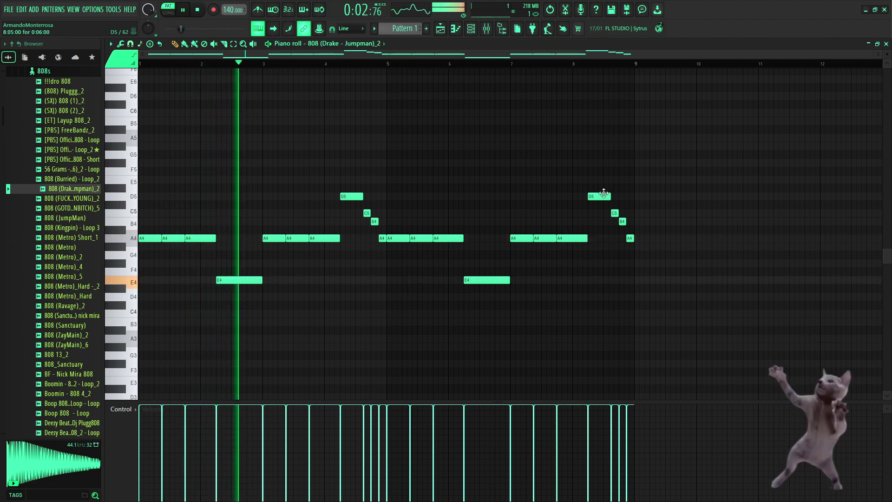
# - Flip the D5, C5 and B4 notes in bar 8 horizontally so they ascend as B4, C5, D5
pyautogui.moveTo(586, 191); pyautogui.dragTo(631, 233)
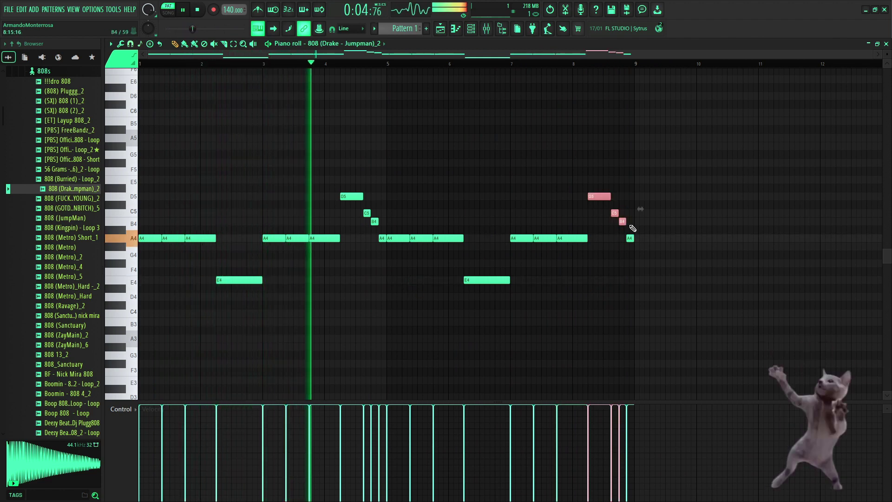
pyautogui.hotkey('alt', 'y')
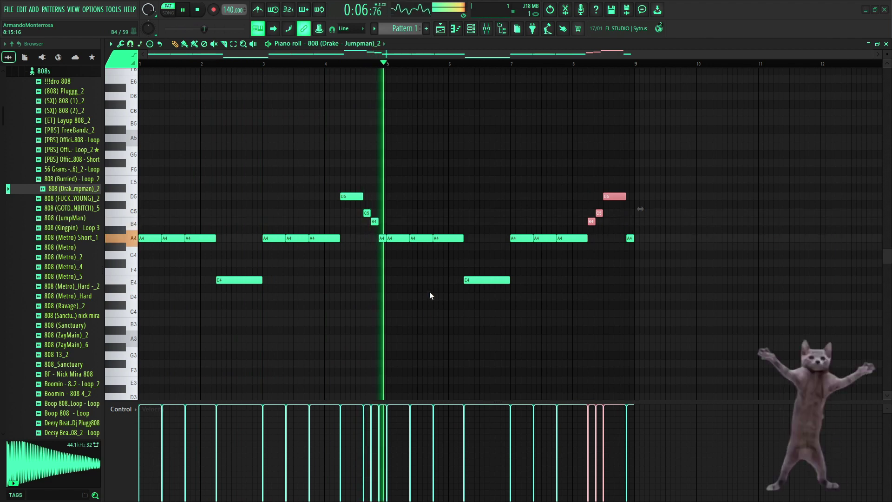
pyautogui.click(645, 296)
pyautogui.rightClick(646, 296)
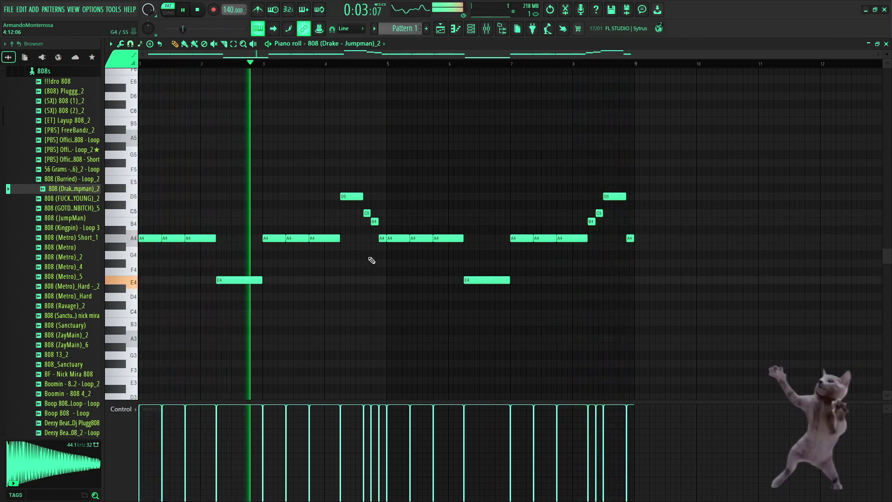
# - Transpose the whole 808 pattern up one octave and restart playback to audition it
pyautogui.press('space')
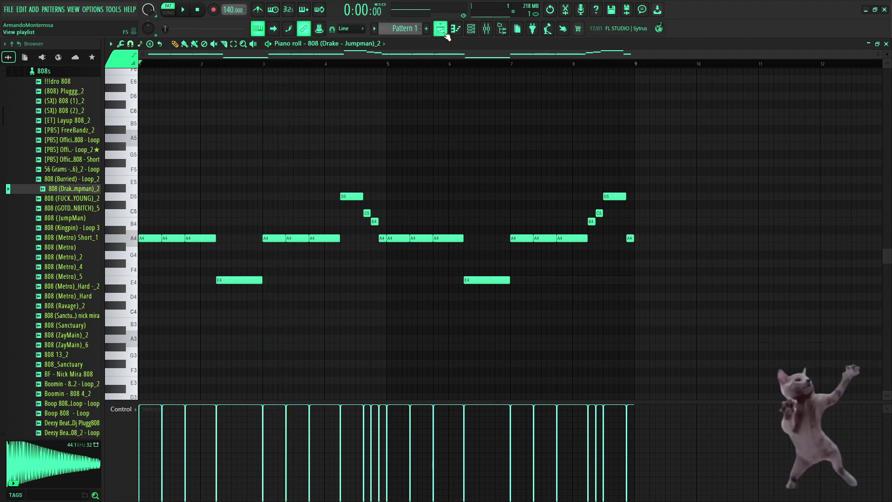
pyautogui.hotkey('ctrl', 'Up')
pyautogui.press('space')
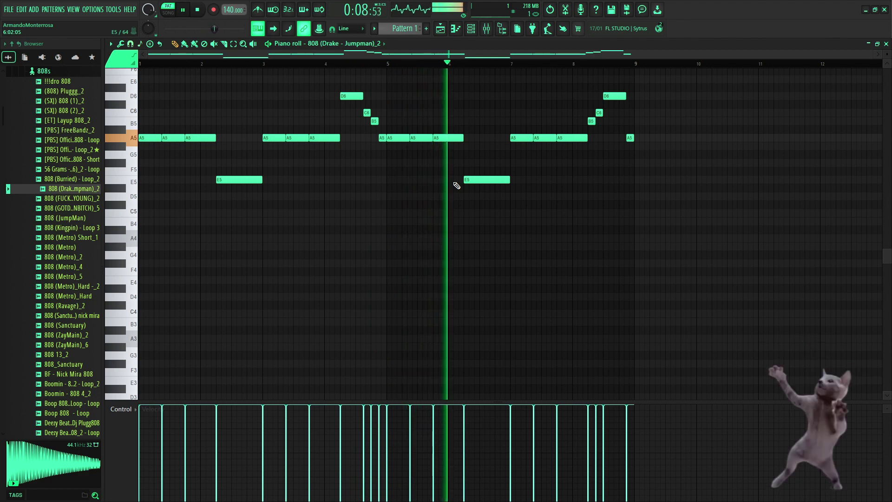
pyautogui.press('space')
pyautogui.press('space')
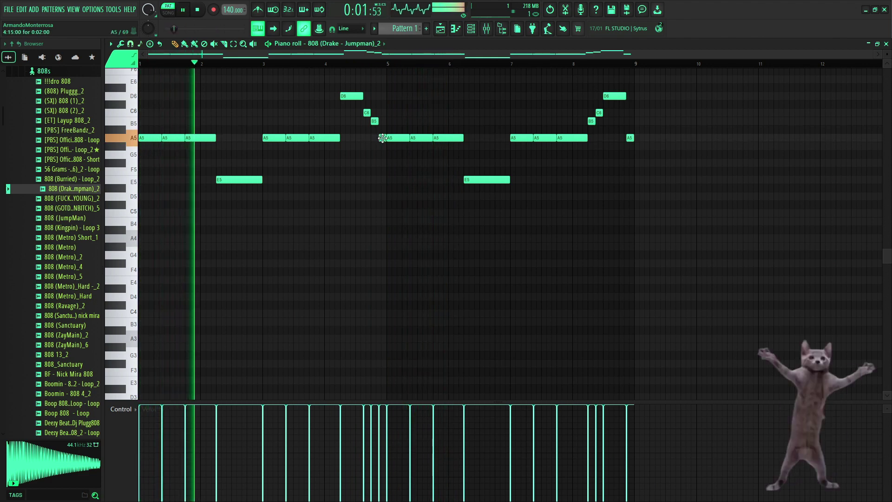
# - Lower the last short 808 note of bar 4 to F#5, trying E5 first
pyautogui.hotkey('shift', 'Down')
pyautogui.hotkey('shift', 'Down')
pyautogui.hotkey('shift', 'Down')
pyautogui.hotkey('shift', 'Down')
pyautogui.hotkey('shift', 'Down')
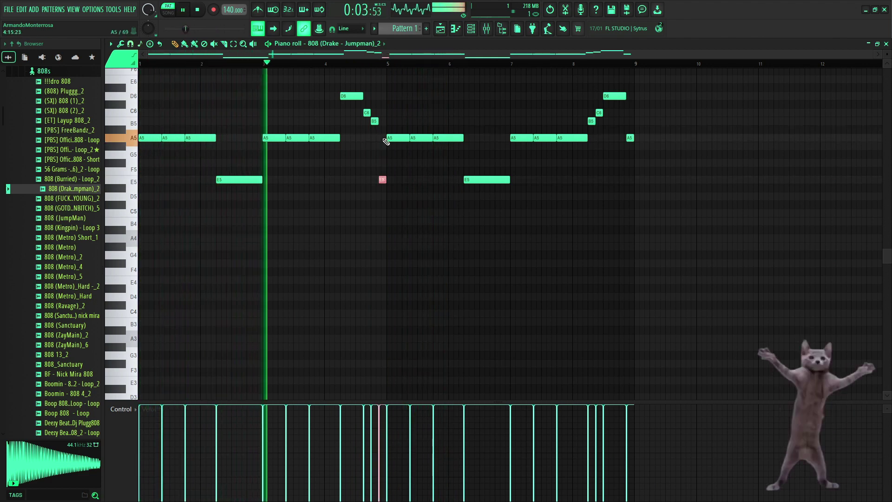
pyautogui.hotkey('shift', 'Up')
pyautogui.hotkey('shift', 'Up')
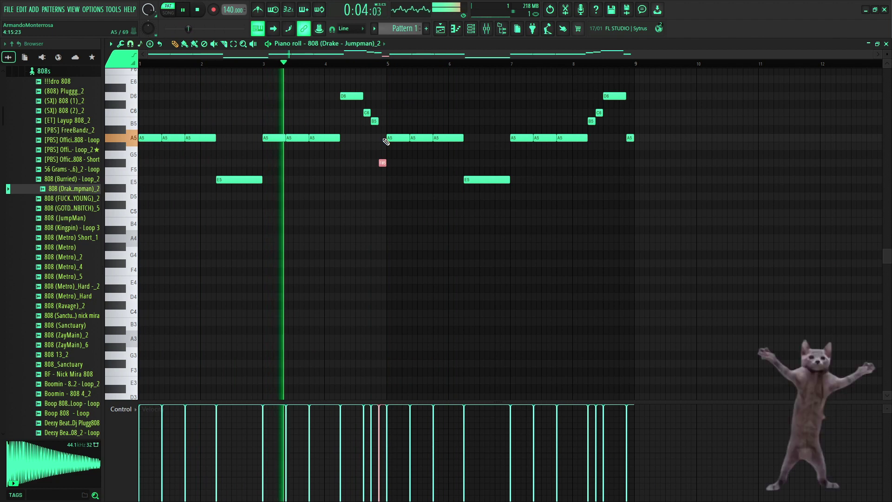
# - Lower the last short 808 note of bar 8 to F#5
pyautogui.click(624, 137)
pyautogui.hotkey('ctrl', 'z')
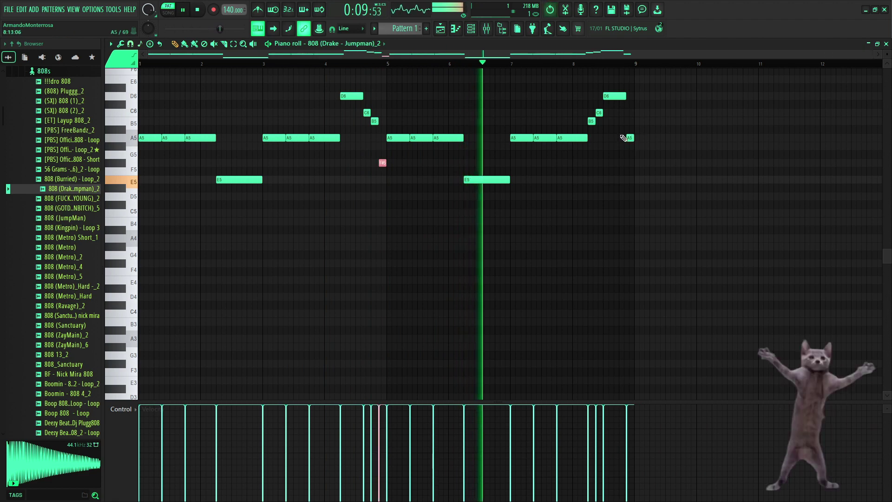
pyautogui.moveTo(621, 134); pyautogui.dragTo(652, 146)
pyautogui.hotkey('shift', 'Down')
pyautogui.hotkey('shift', 'Down')
pyautogui.hotkey('shift', 'Down')
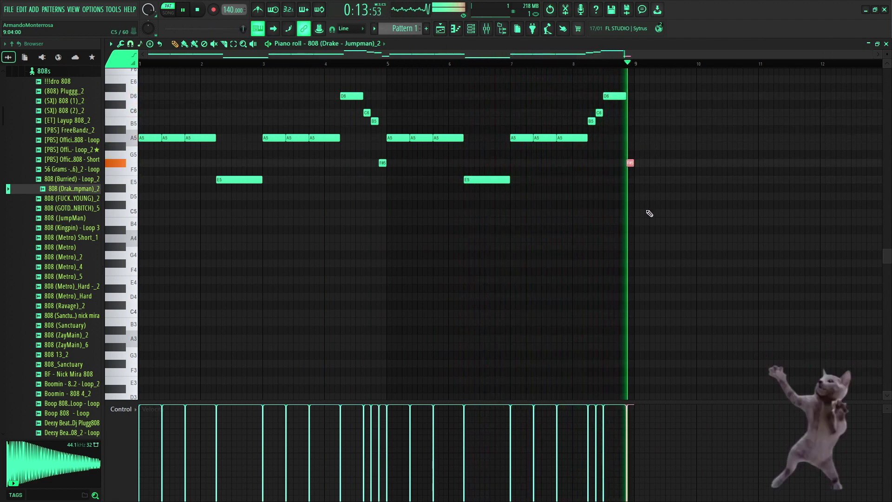
# - Deselect the notes and transpose the whole 808 pattern down one octave
pyautogui.hotkey('ctrl', 'd')
pyautogui.scroll(1, 331, 232)
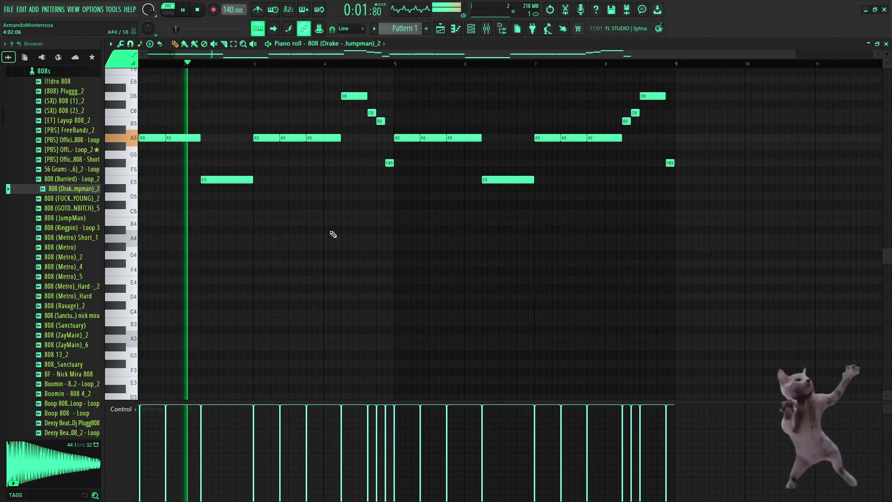
pyautogui.hotkey('ctrl', 'Down')
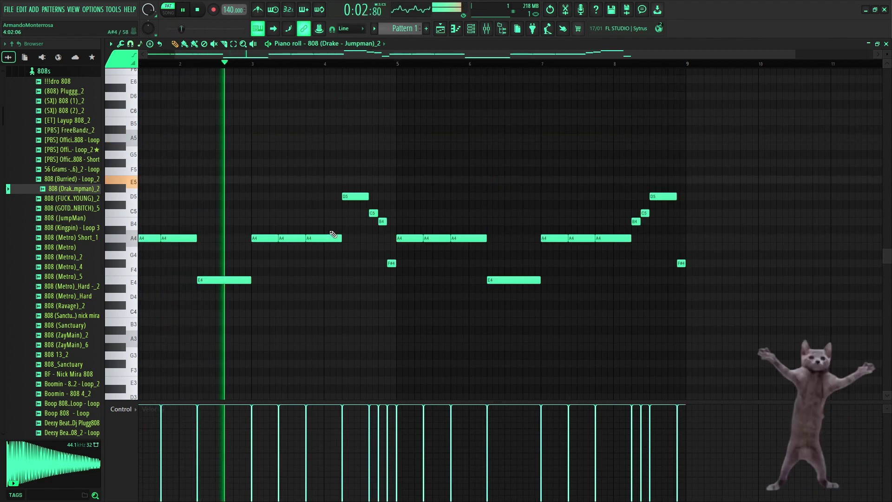
# - Show the playlist and channel rack, and switch the sample browser from the 808s folder to the Nick Mira kit's Claps folder
pyautogui.click(440, 28)
pyautogui.click(476, 30)
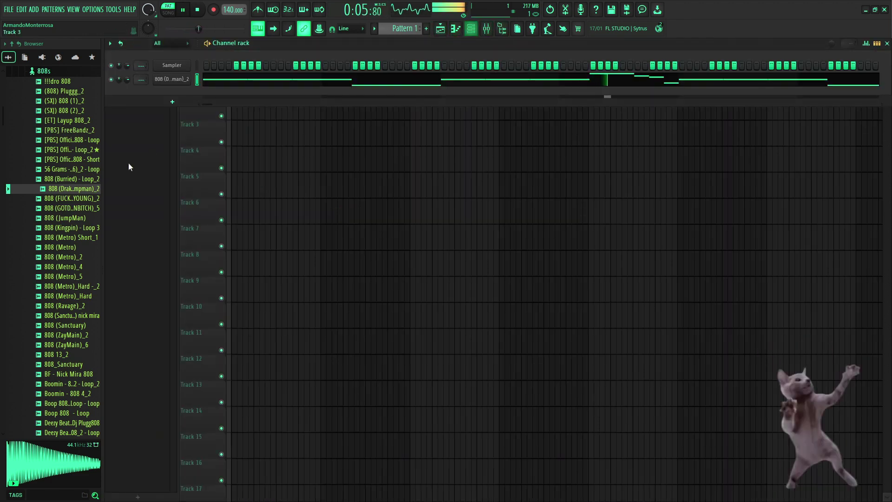
pyautogui.click(55, 73)
pyautogui.scroll(2, 52, 93)
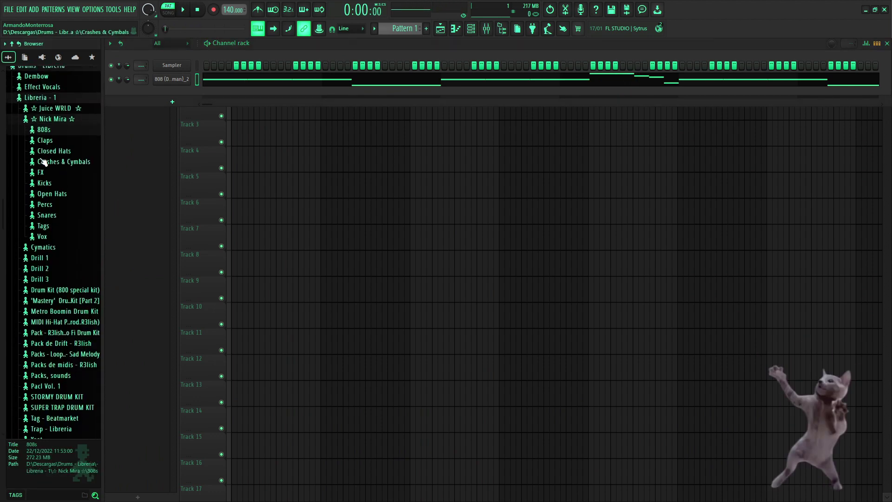
pyautogui.click(46, 140)
pyautogui.click(48, 144)
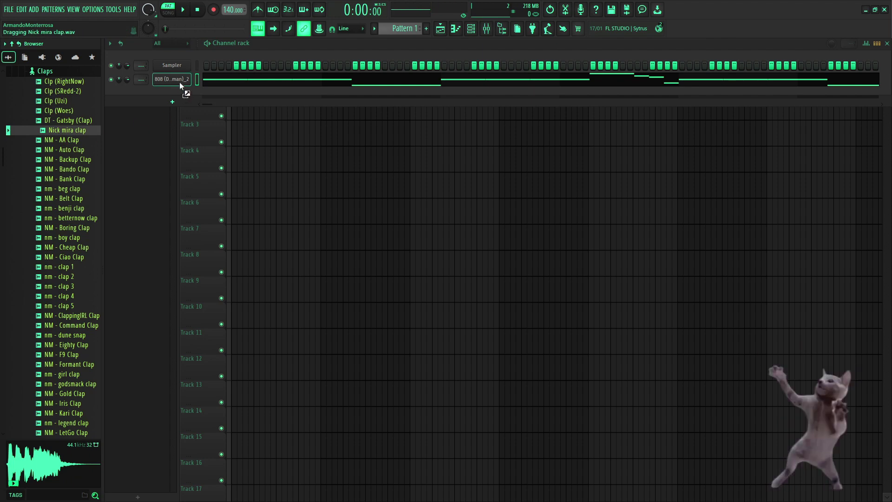
# - Add the Nick mira clap sample as a new channel below the 808
pyautogui.moveTo(179, 82); pyautogui.dragTo(187, 95)
pyautogui.click(186, 94)
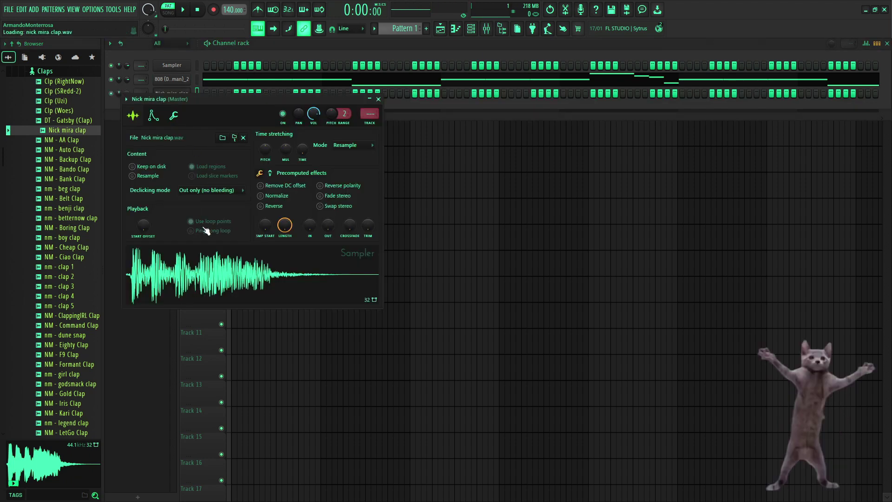
pyautogui.click(379, 100)
# - Program a clap on step 9 of each bar of the pattern during playback
pyautogui.press('space')
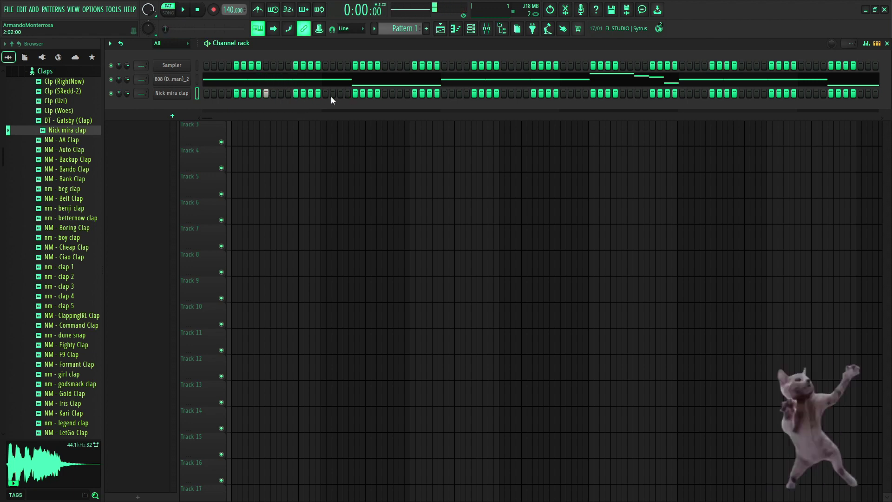
pyautogui.click(384, 92)
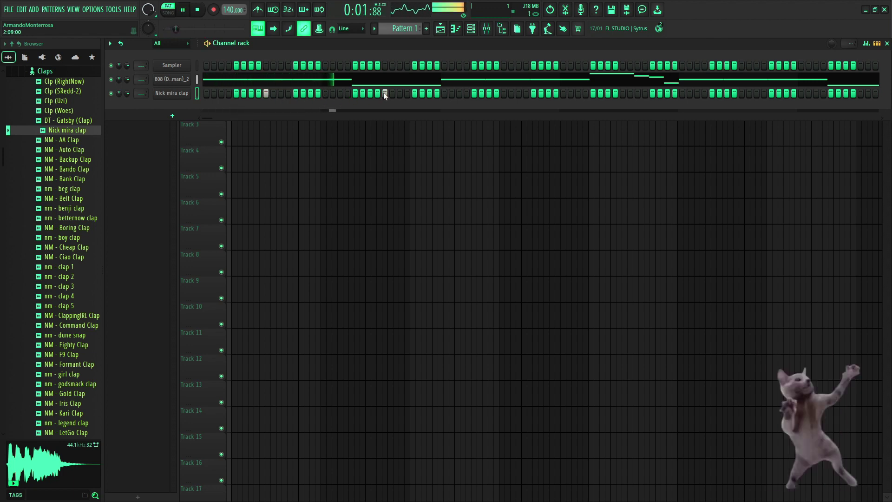
pyautogui.click(502, 92)
pyautogui.hscroll(1, 529, 94)
pyautogui.hscroll(-1, 529, 94)
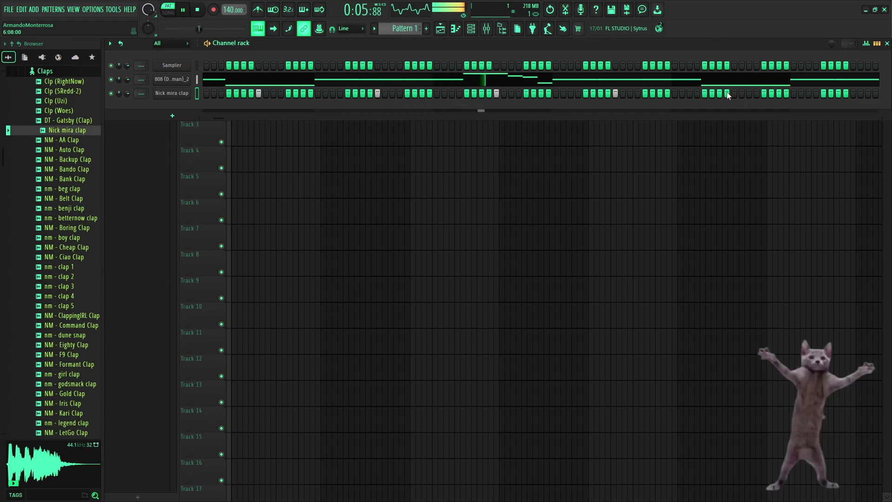
pyautogui.hscroll(3, 475, 115)
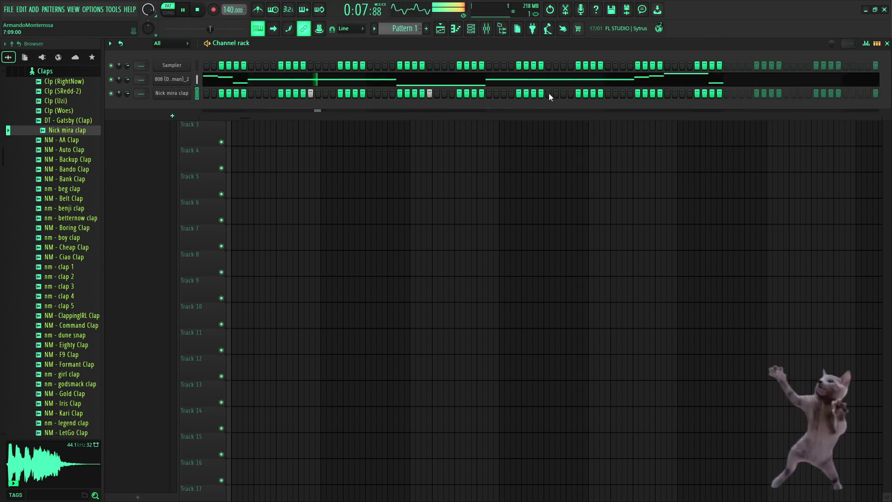
pyautogui.hscroll(1, 607, 84)
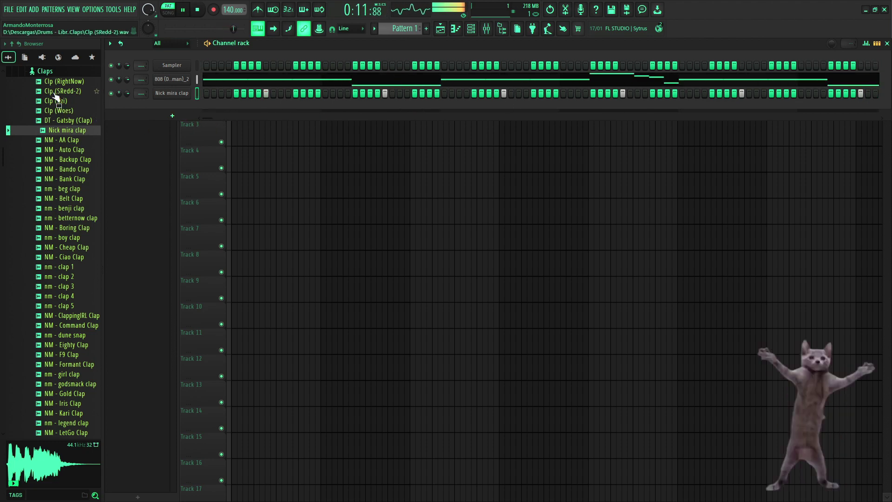
# - Replace the clap channel's sample with NM - AA Clap and collapse the Claps folder
pyautogui.scroll(2, 44, 139)
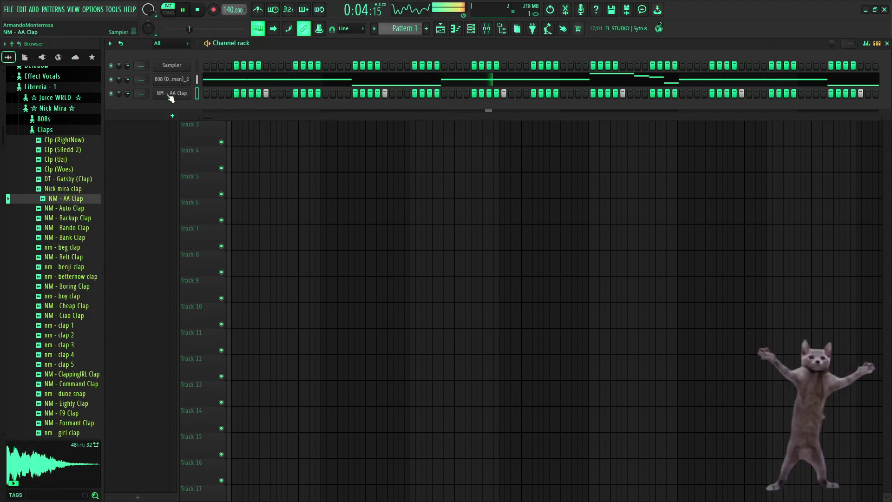
pyautogui.click(45, 130)
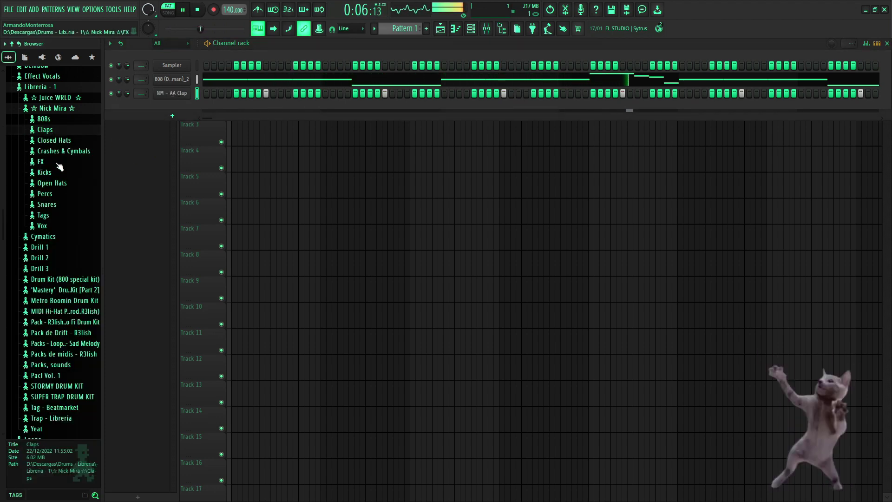
# - Add Cardiak HiHat 2_8 from the Closed Hats folder as a new channel below the clap
pyautogui.click(61, 144)
pyautogui.click(61, 152)
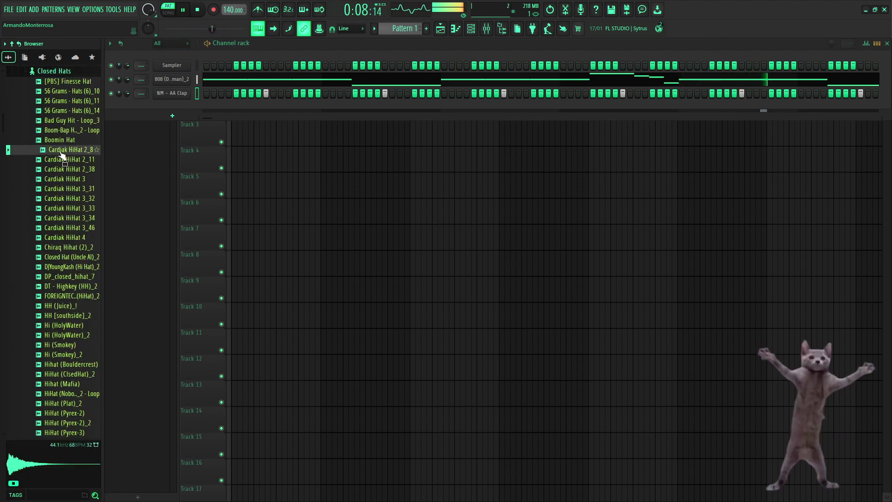
pyautogui.moveTo(60, 154); pyautogui.dragTo(171, 103)
pyautogui.click(173, 108)
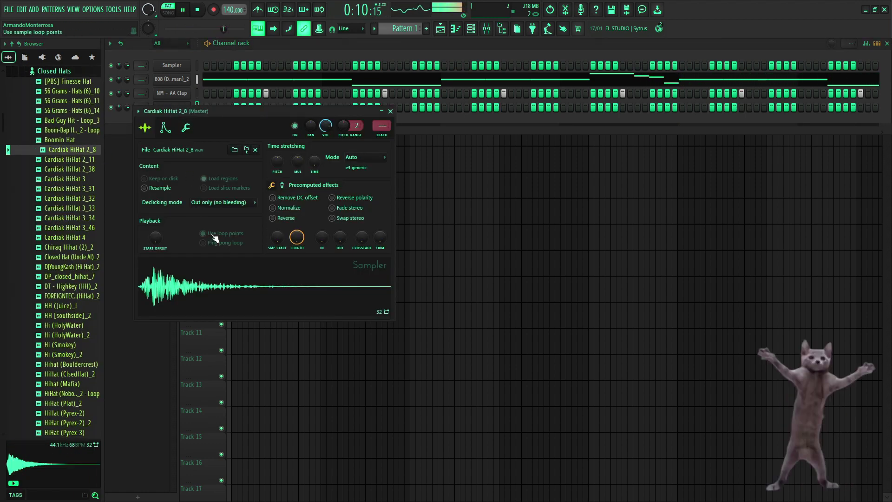
pyautogui.click(390, 111)
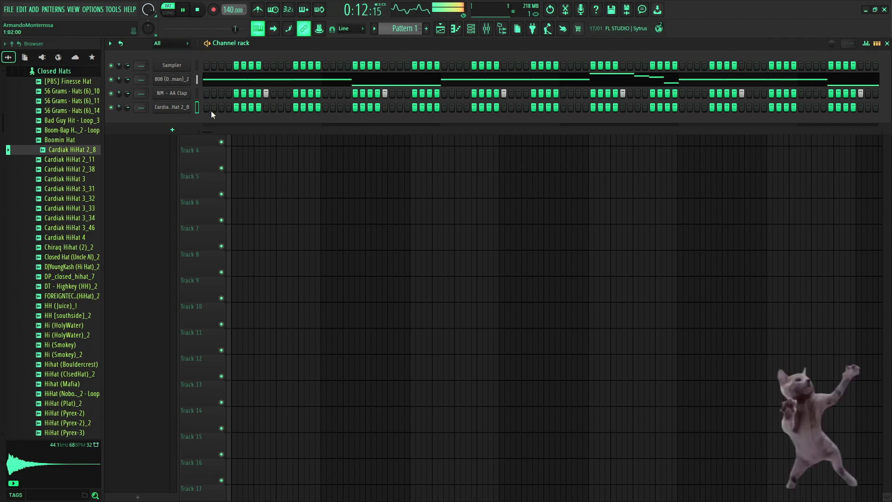
# - Fill the hi-hat channel on every second step and add an extra hit on step 6 of bar 2
pyautogui.click(303, 135)
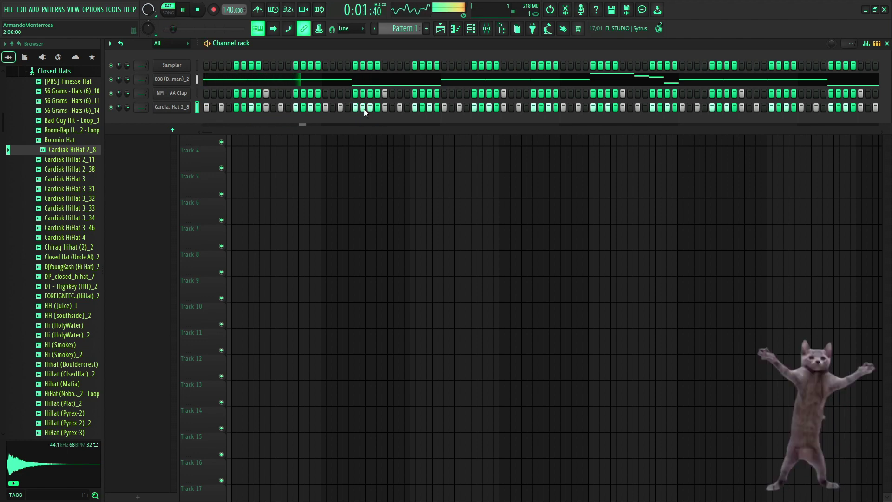
# - Adjust individual hi-hat steps from bar 2 onward while checking the rhythm in playback
pyautogui.click(325, 107)
pyautogui.press('space')
pyautogui.press('space')
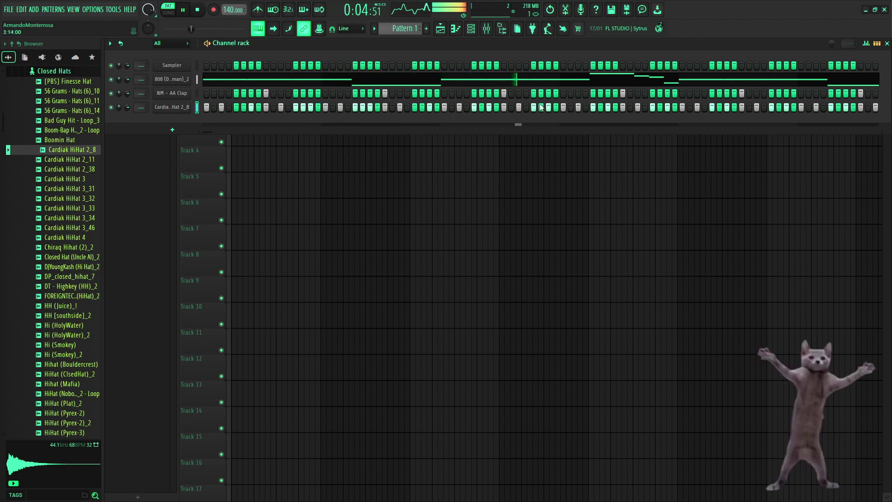
pyautogui.moveTo(658, 109); pyautogui.dragTo(488, 107)
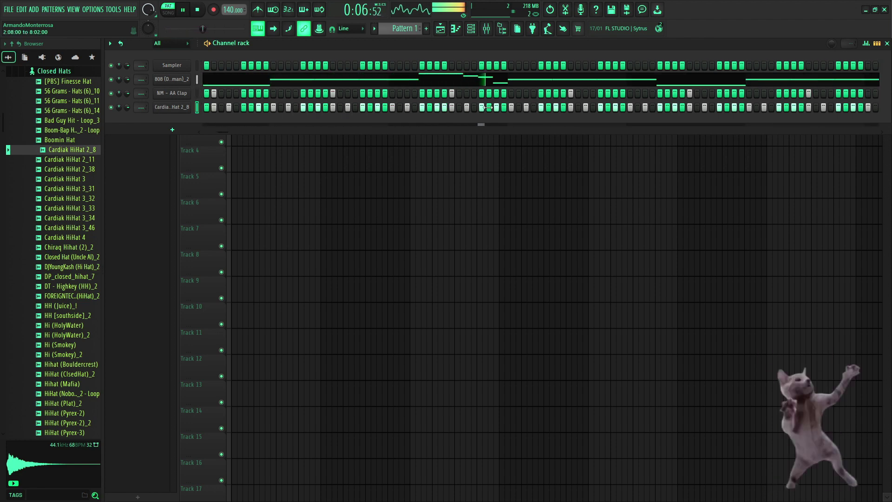
pyautogui.hscroll(-3, 486, 107)
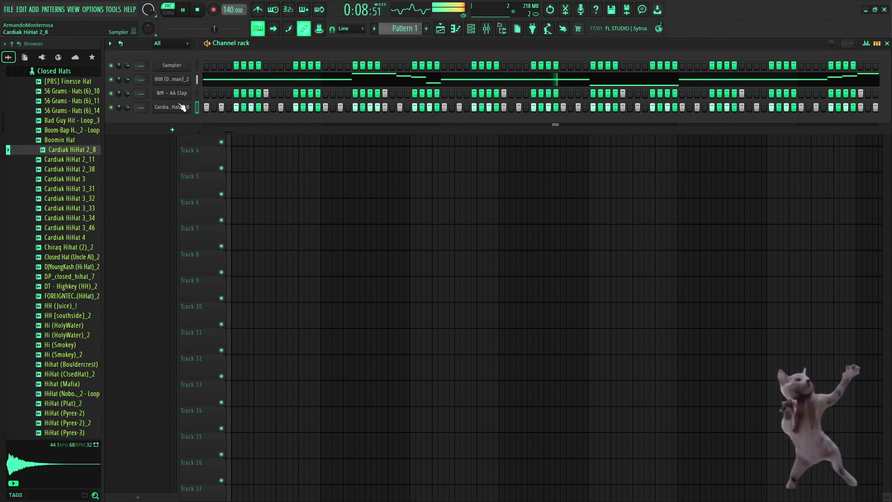
# - Open the Cardiak HiHat 2_8 channel in the piano roll and delete all its notes from bar 5 onward
pyautogui.press('F7')
pyautogui.moveTo(747, 258); pyautogui.dragTo(388, 148)
pyautogui.press('Delete')
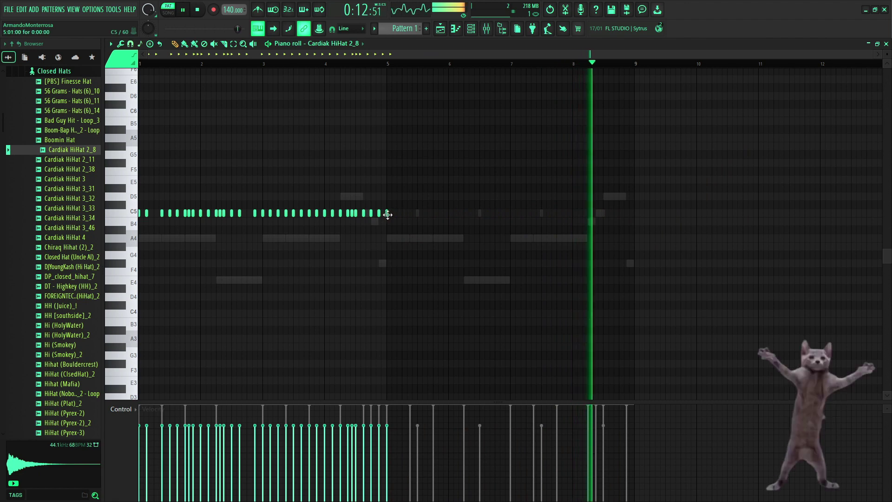
pyautogui.scroll(2, 329, 238)
pyautogui.moveTo(328, 238); pyautogui.dragTo(704, 235)
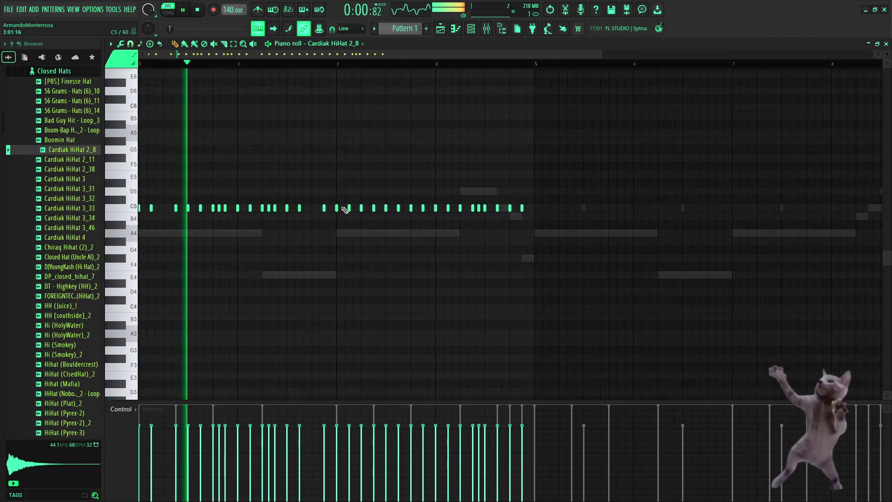
pyautogui.scroll(4, 343, 209)
pyautogui.click(360, 207)
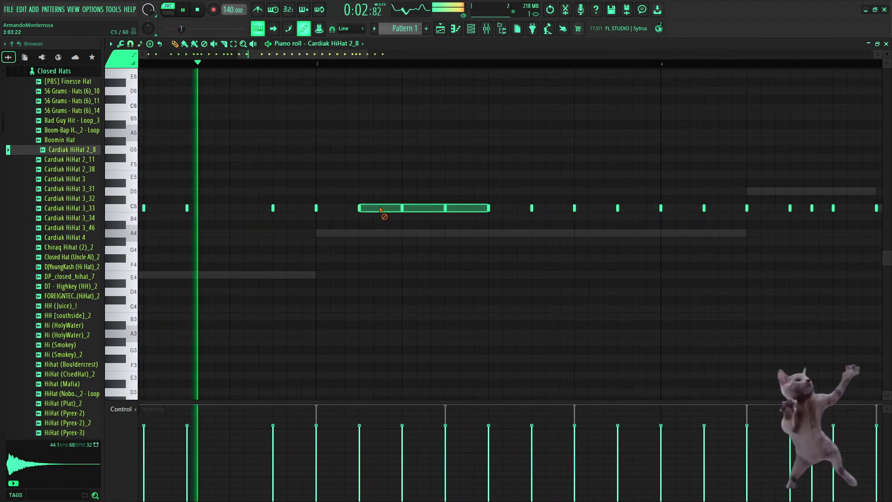
pyautogui.hotkey('ctrl', 'z')
pyautogui.moveTo(655, 236); pyautogui.dragTo(265, 234)
pyautogui.scroll(4, 265, 233)
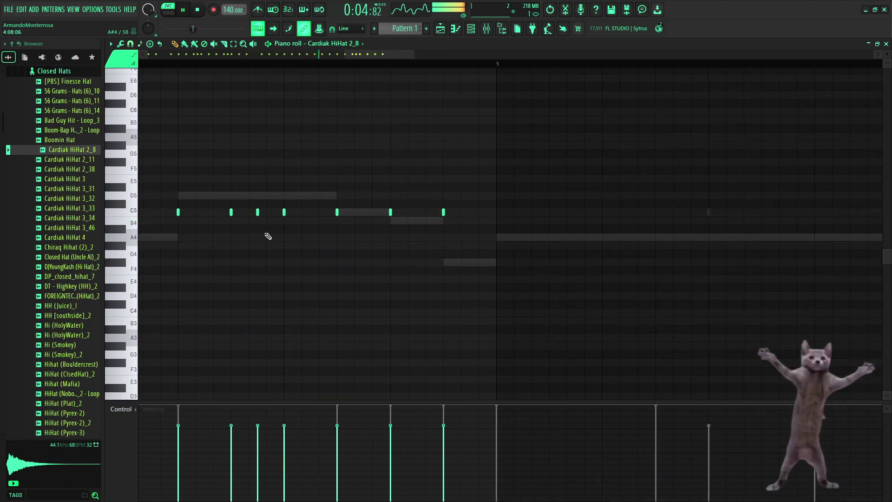
pyautogui.click(344, 214)
pyautogui.click(383, 214)
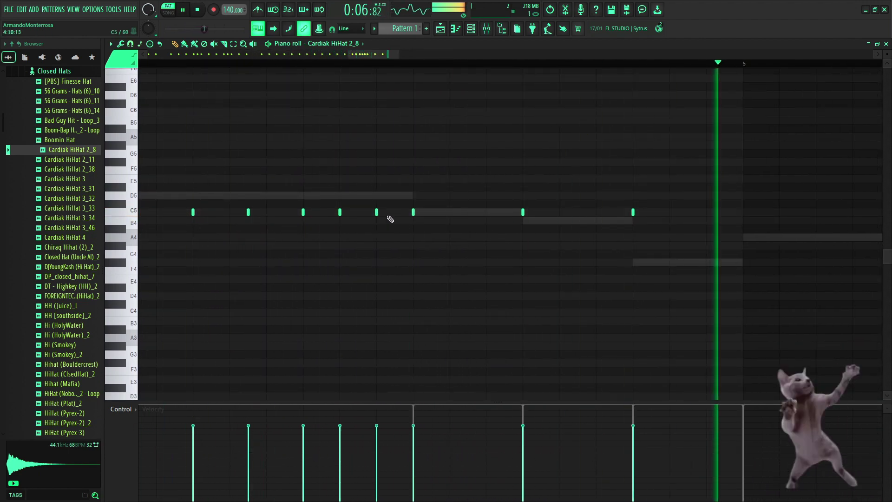
pyautogui.rightClick(378, 213)
pyautogui.rightClick(341, 213)
pyautogui.click(454, 214)
pyautogui.click(491, 215)
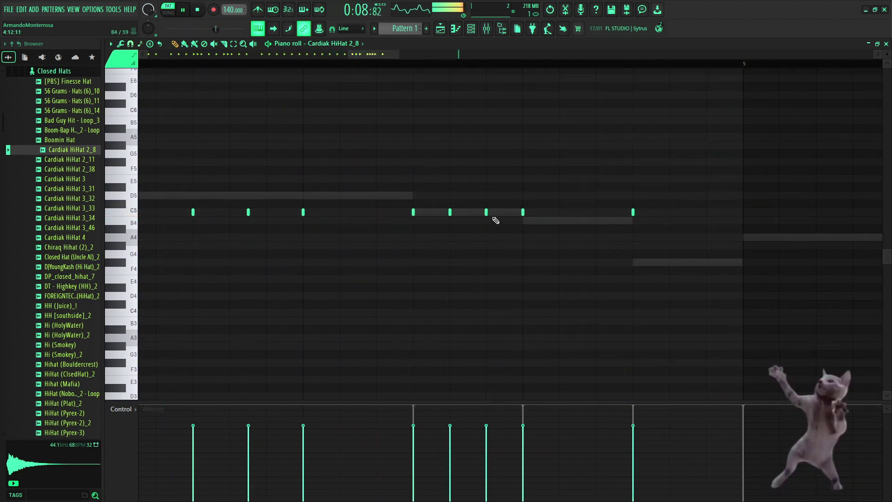
pyautogui.rightClick(487, 213)
pyautogui.rightClick(451, 213)
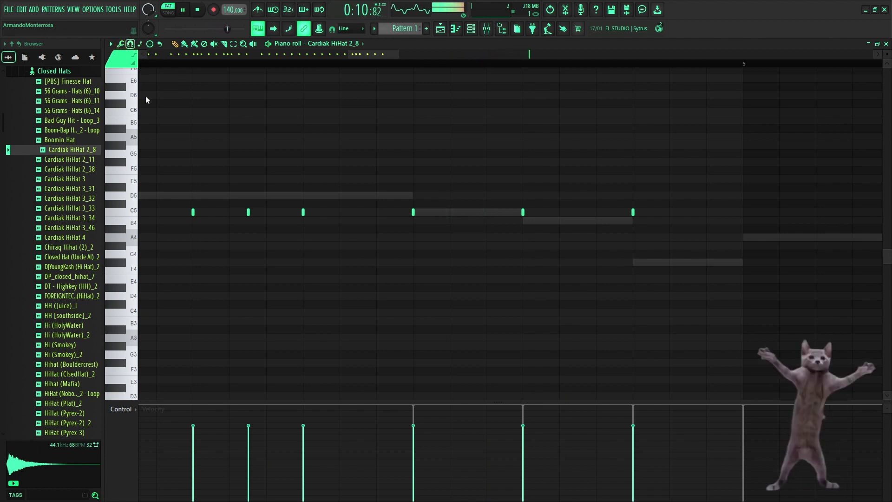
# - Add a triplet hi-hat roll between steps 11 and 13 of bar 4, with two hits on C5, two on B4 and one on G#4
pyautogui.scroll(3, 432, 209)
pyautogui.click(432, 212)
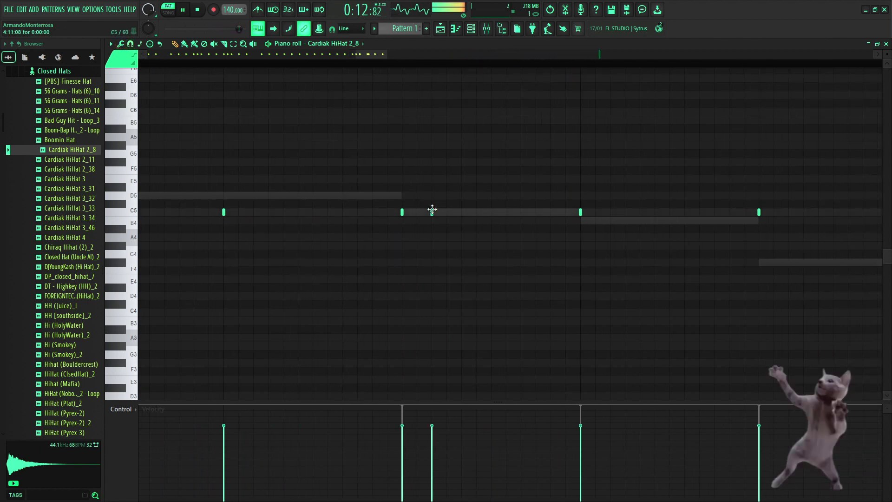
pyautogui.click(447, 212)
pyautogui.click(462, 213)
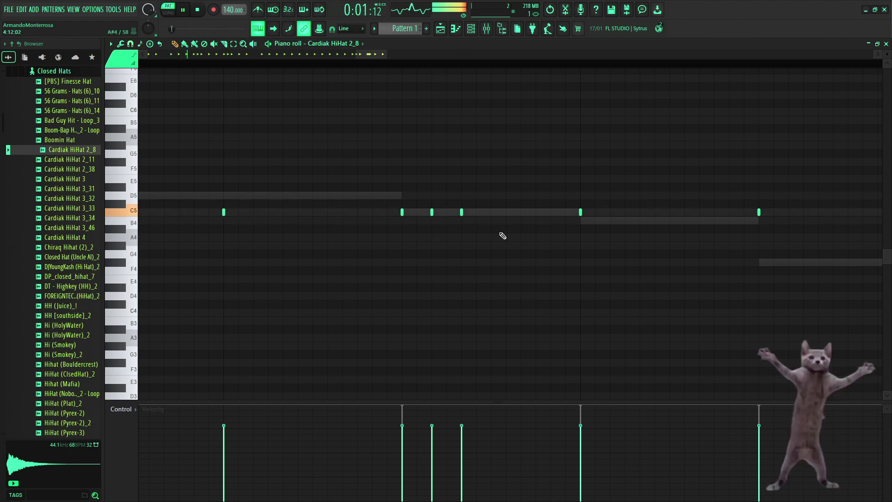
pyautogui.click(491, 220)
pyautogui.click(507, 221)
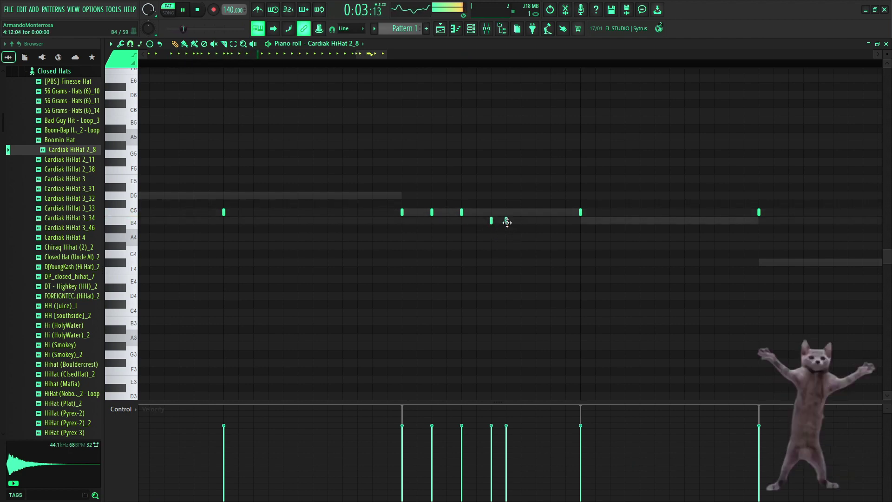
pyautogui.rightClick(506, 220)
pyautogui.click(521, 220)
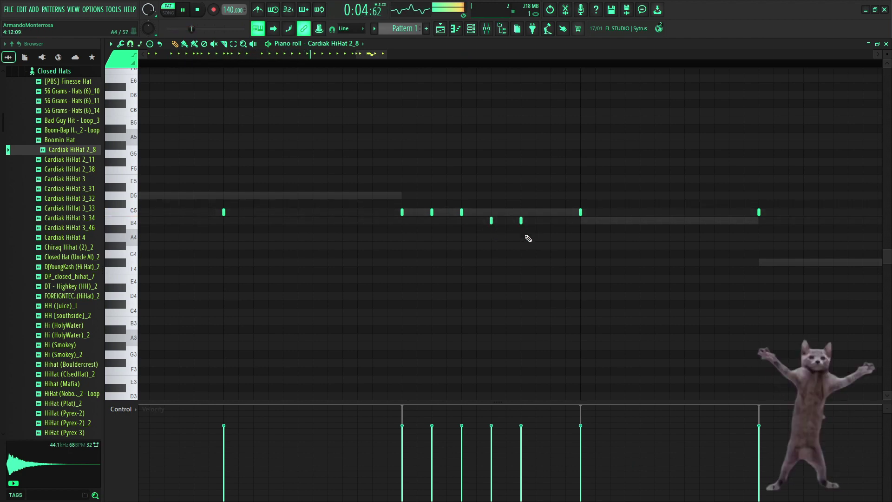
pyautogui.click(549, 246)
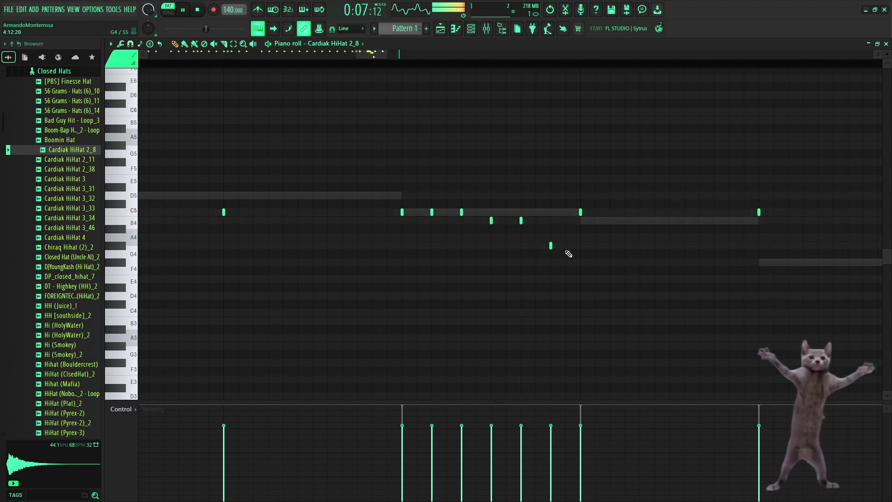
# - Play the pattern back to check the descending hi-hat roll near the end of bar 4
pyautogui.press('space')
pyautogui.scroll(-5, 409, 210)
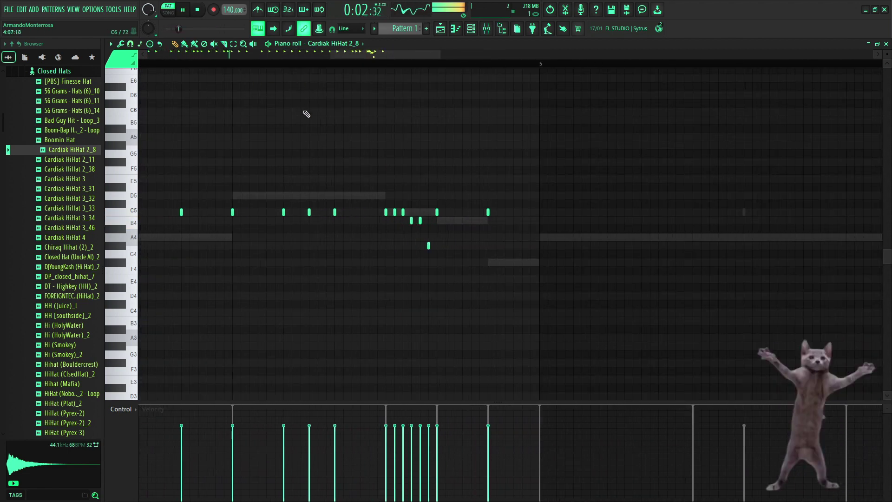
pyautogui.scroll(-2, 307, 114)
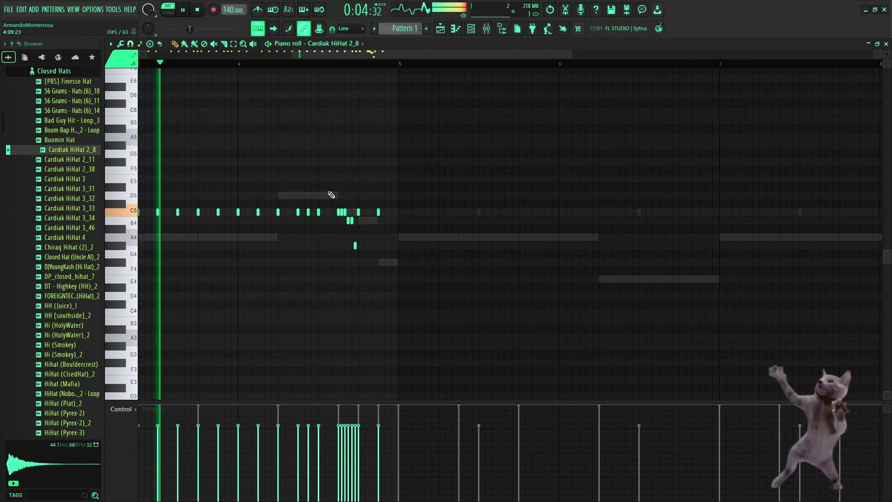
pyautogui.scroll(3, 358, 209)
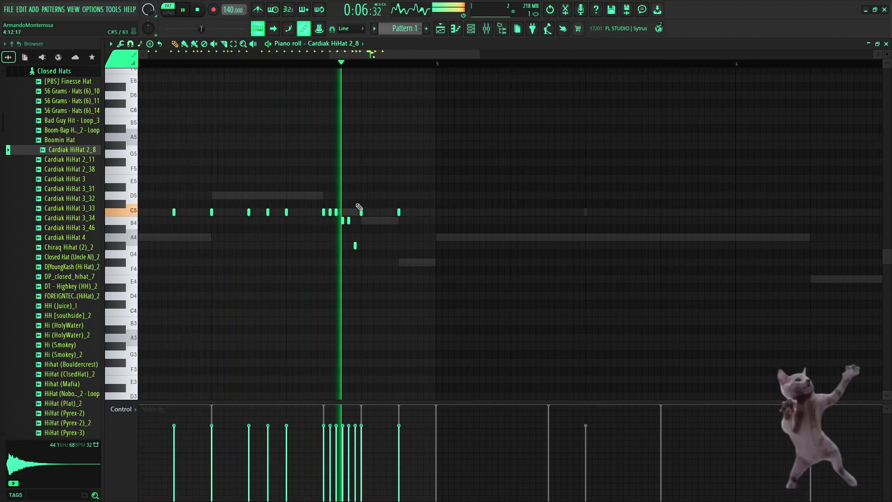
pyautogui.scroll(-3, 260, 242)
pyautogui.moveTo(248, 243); pyautogui.dragTo(522, 249)
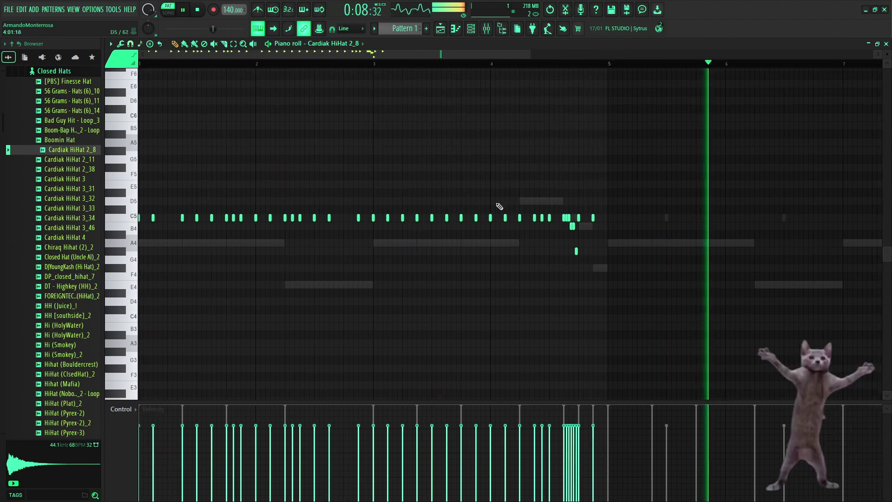
# - Add three evenly spaced C5 hi-hat hits between steps 7 and 9 of bar 3
pyautogui.click(372, 64)
pyautogui.scroll(3, 376, 170)
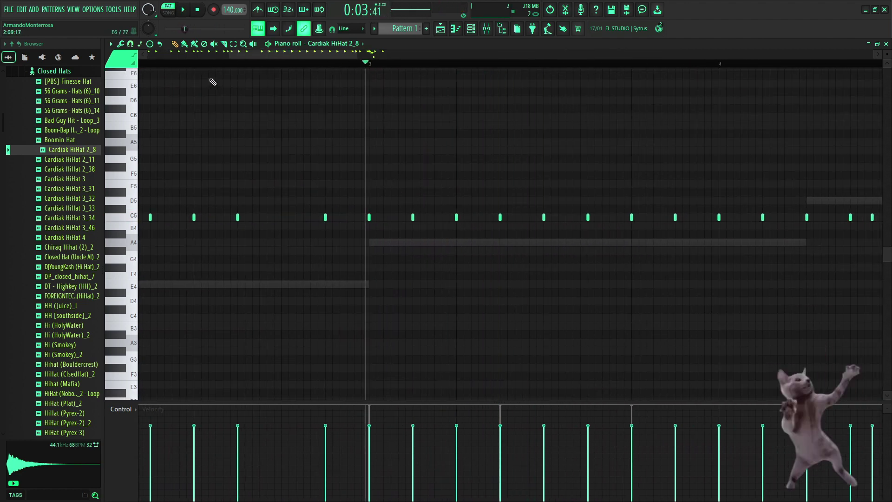
pyautogui.click(163, 66)
pyautogui.scroll(3, 541, 245)
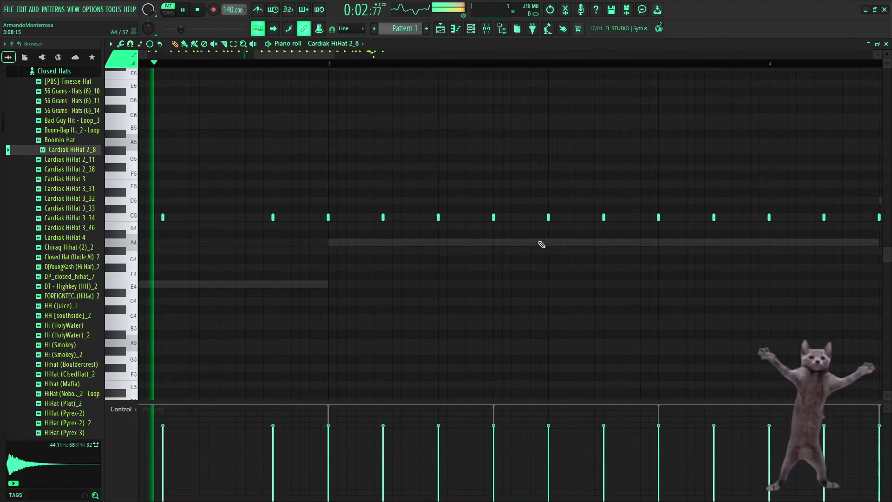
pyautogui.click(487, 217)
pyautogui.click(511, 218)
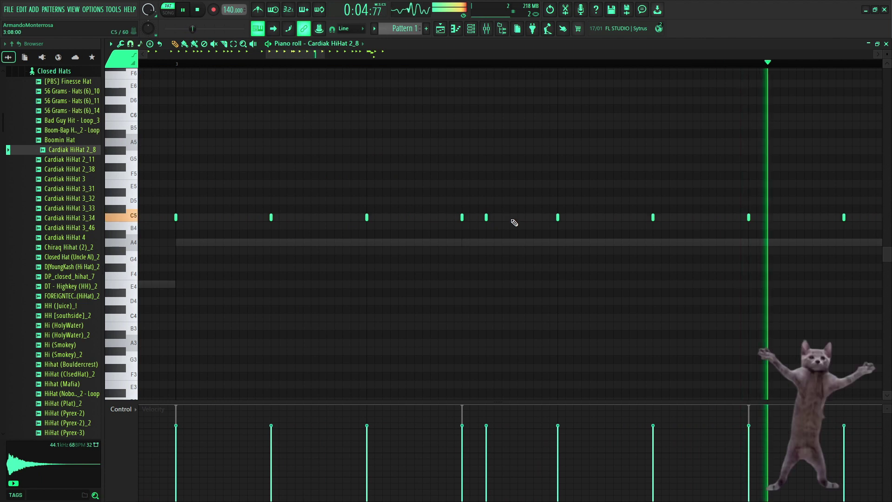
pyautogui.click(534, 217)
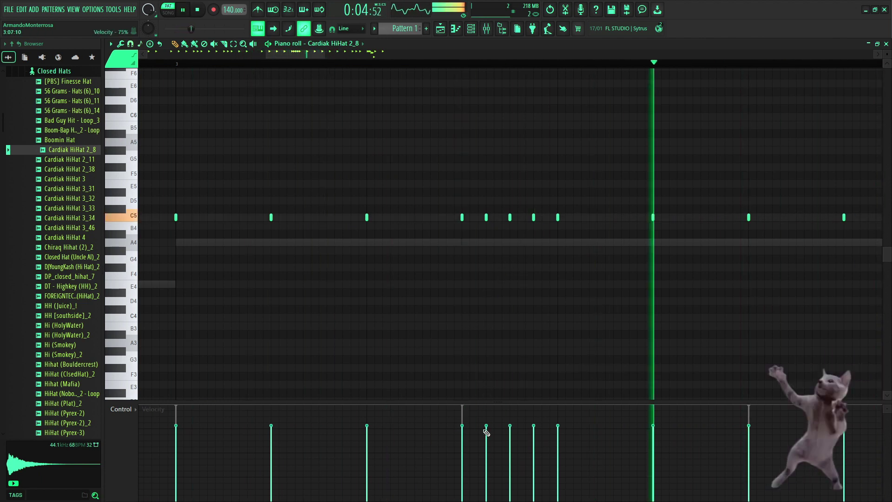
# - Stop playback and fill the bar 3 hi-hat roll with closely spaced C5 hits at one-sixth-step intervals up to step 9
pyautogui.press('space')
pyautogui.scroll(2, 474, 246)
pyautogui.rightClick(486, 217)
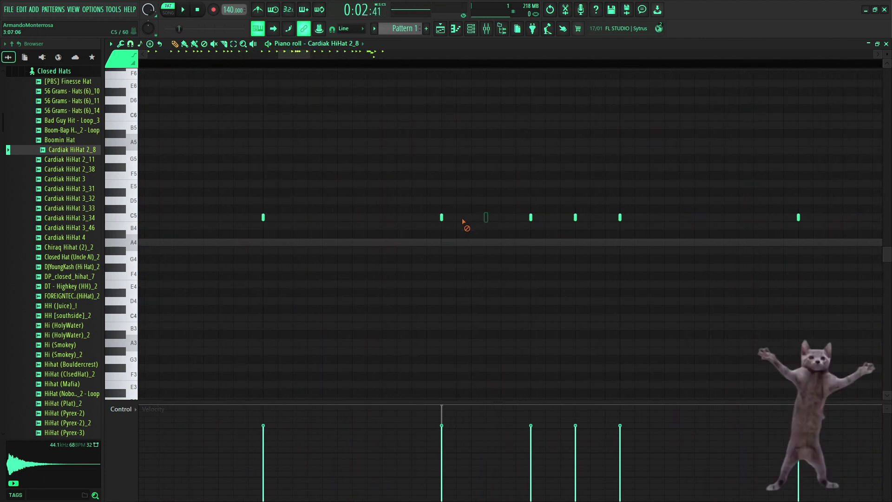
pyautogui.click(485, 216)
pyautogui.click(501, 217)
pyautogui.click(516, 217)
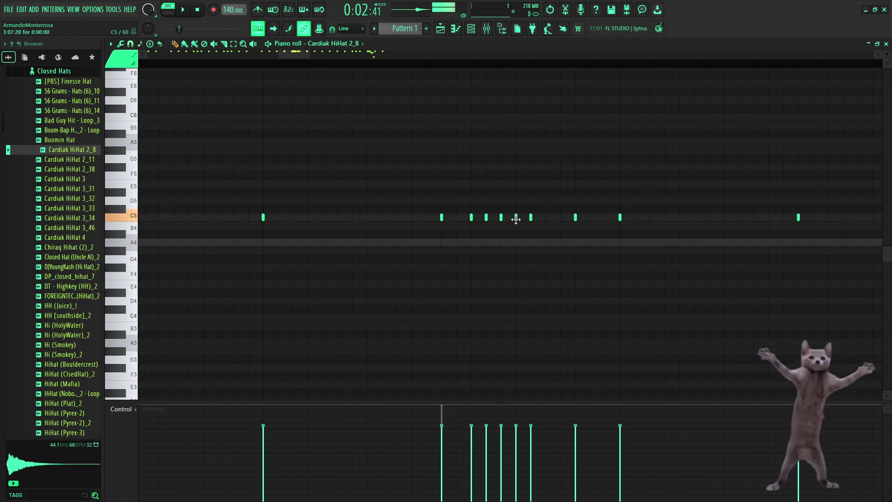
pyautogui.click(560, 217)
pyautogui.click(590, 217)
pyautogui.click(605, 217)
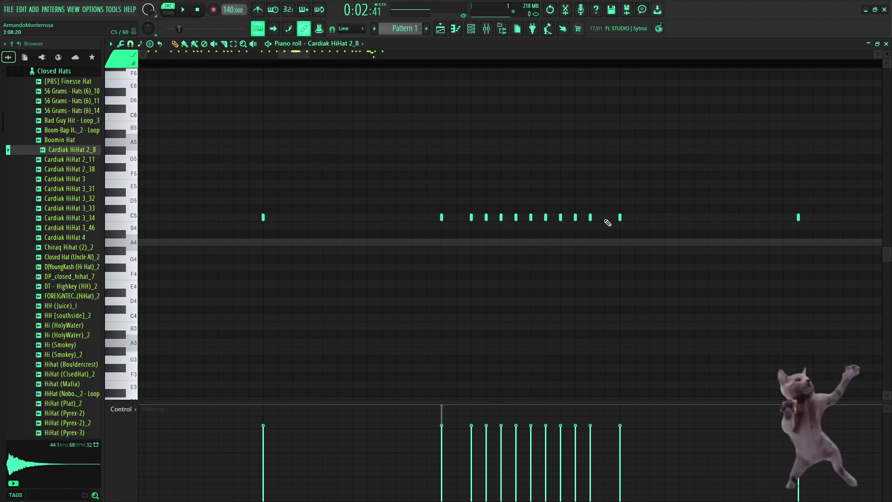
# - Draw a rising velocity ramp across the dense hi-hat roll in bar 3 and play it back
pyautogui.moveTo(483, 490)
pyautogui.mouseDown()
pyautogui.moveTo(607, 447)
pyautogui.moveTo(600, 461)
pyautogui.moveTo(572, 470)
pyautogui.moveTo(527, 463)
pyautogui.moveTo(494, 477)
pyautogui.moveTo(525, 458)
pyautogui.mouseUp()
pyautogui.press('space')
pyautogui.scroll(-5, 454, 298)
pyautogui.scroll(-5, 457, 301)
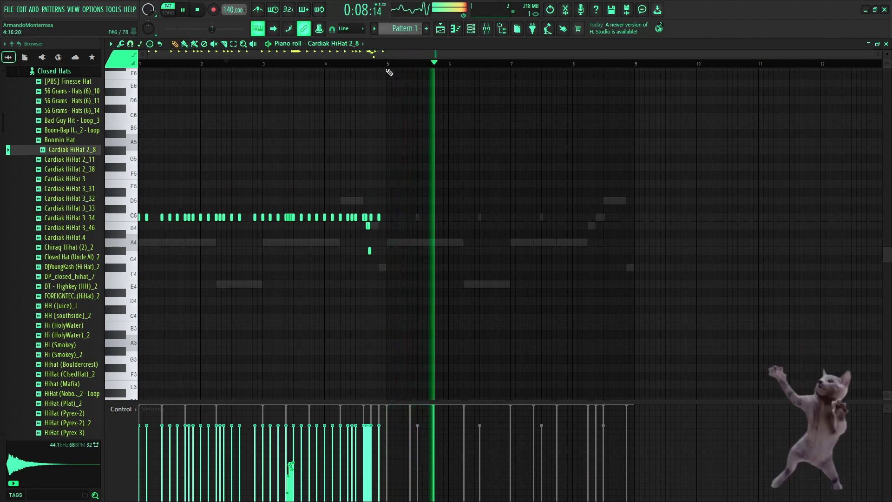
# - Duplicate the hi-hat notes of bars 1 to 4 into bars 5 to 8, check the copy in playback and clear the selection
pyautogui.moveTo(386, 65); pyautogui.dragTo(139, 65)
pyautogui.hotkey('ctrl', 'b')
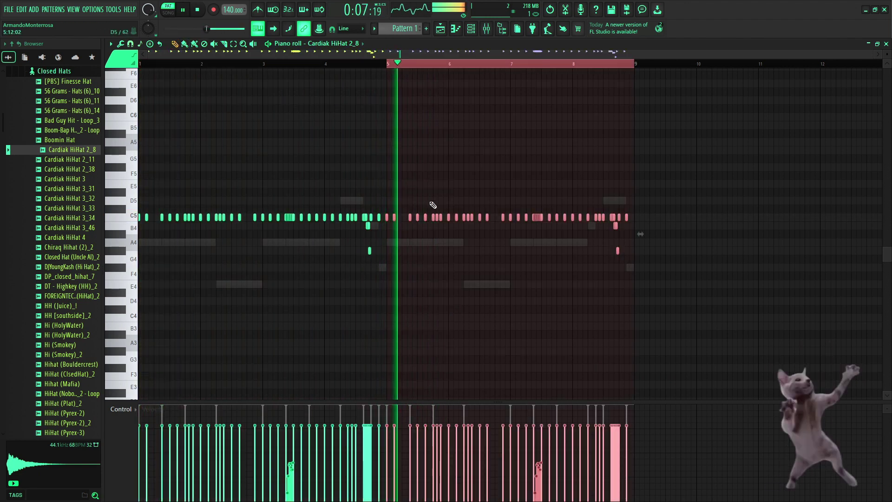
pyautogui.scroll(8, 361, 251)
pyautogui.scroll(-6, 314, 243)
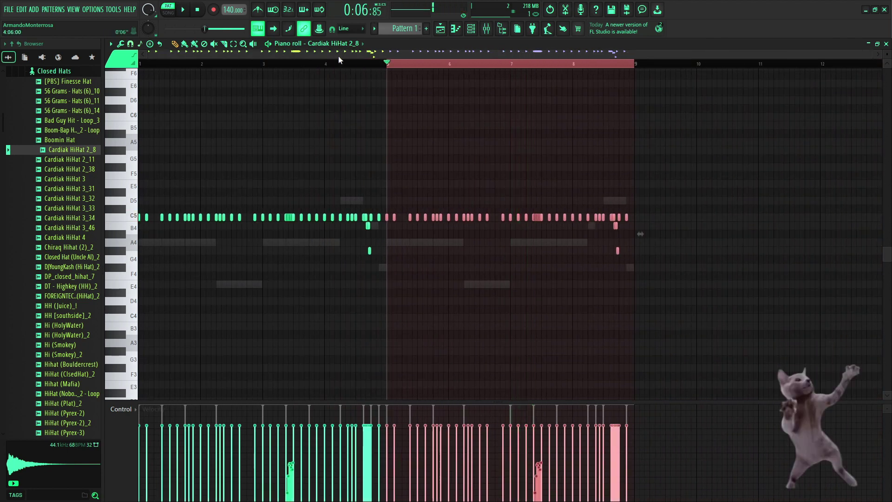
pyautogui.click(338, 58)
pyautogui.press('space')
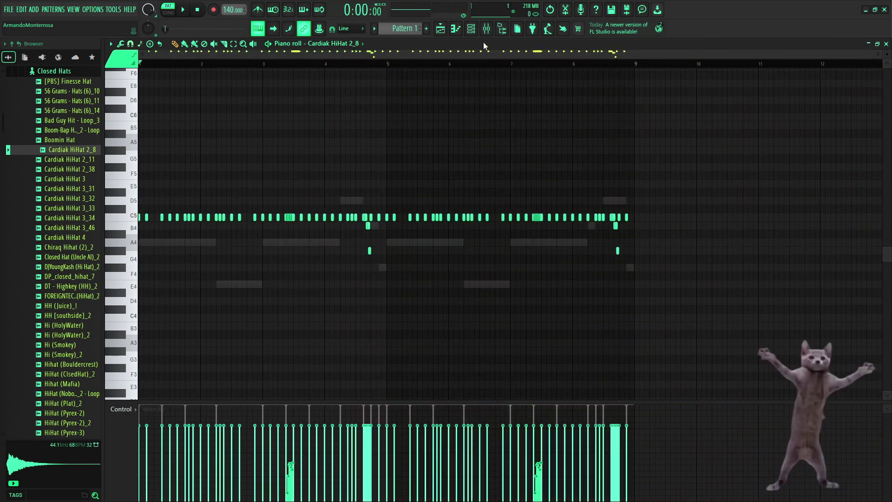
# - Return to the playlist and channel rack, collapse the Closed Hats folder and open the Nick Mira Crashes & Cymbals folder
pyautogui.click(440, 29)
pyautogui.scroll(2, 55, 154)
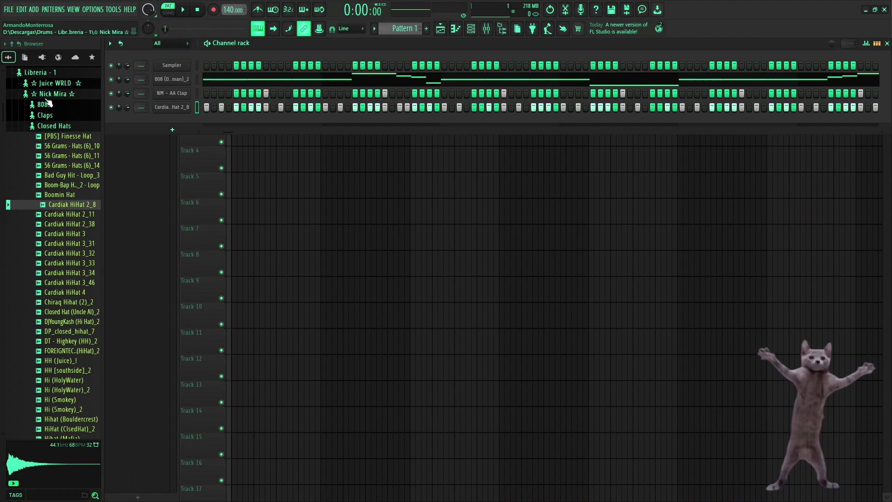
pyautogui.click(48, 129)
pyautogui.click(52, 140)
# - Audition the samples in the Crashes & Cymbals folder, including [PBS] OG Cym, the Polo - Zay crashes and NM - Slide Cymbal
pyautogui.click(65, 150)
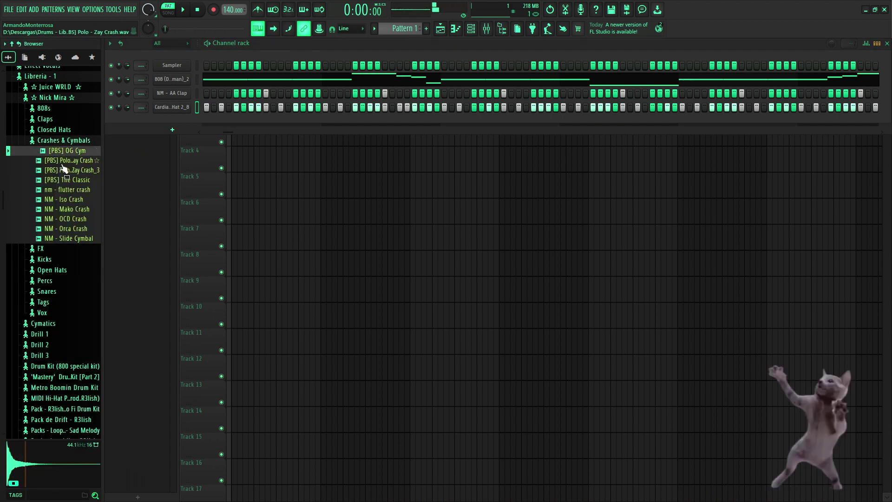
pyautogui.click(62, 163)
pyautogui.click(61, 180)
pyautogui.click(63, 199)
pyautogui.click(65, 219)
pyautogui.click(67, 238)
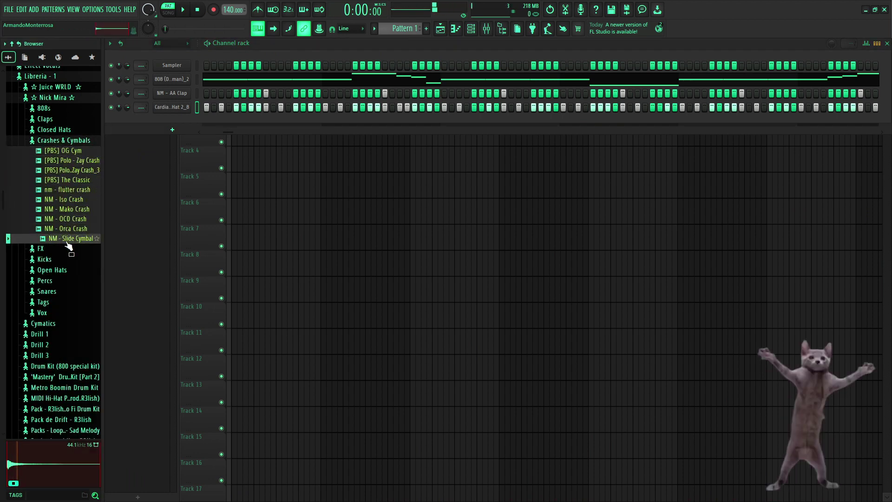
pyautogui.click(65, 228)
pyautogui.click(65, 170)
pyautogui.click(65, 160)
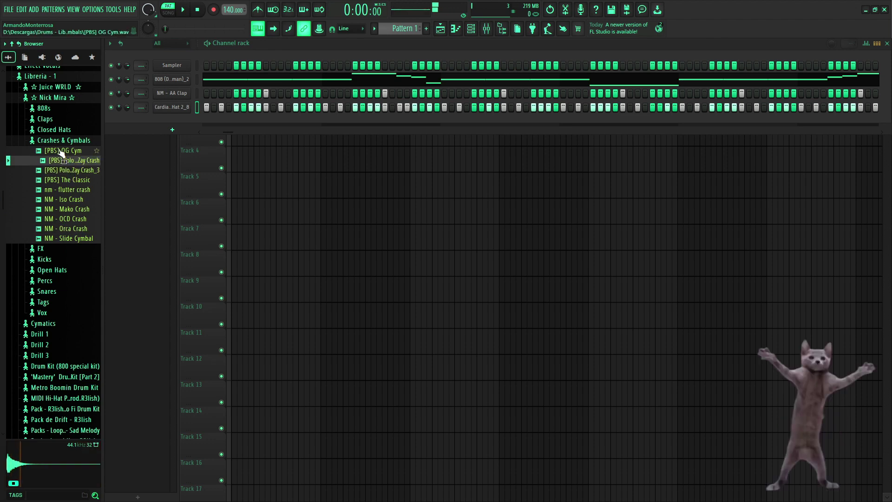
pyautogui.click(62, 151)
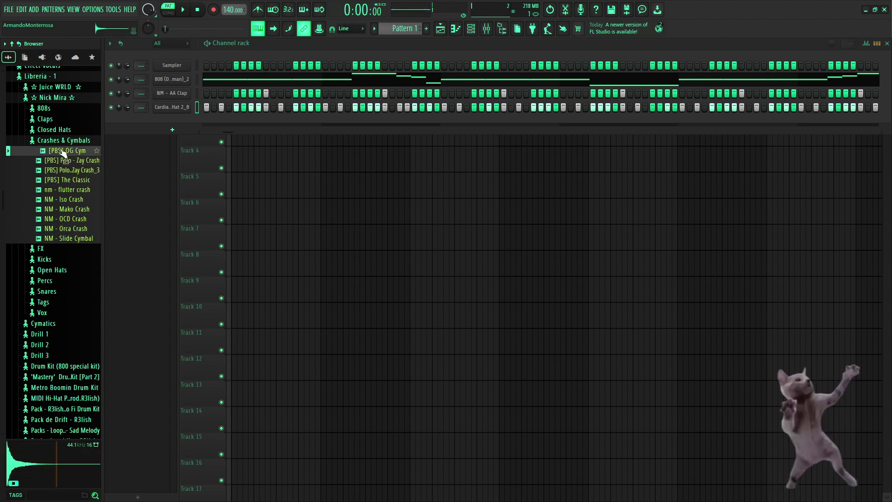
# - Add [PBS] OG Cym as a new channel, place one hit on the first step of bar 1 and play the pattern
pyautogui.moveTo(62, 152); pyautogui.dragTo(184, 125)
pyautogui.click(204, 122)
pyautogui.click(159, 124)
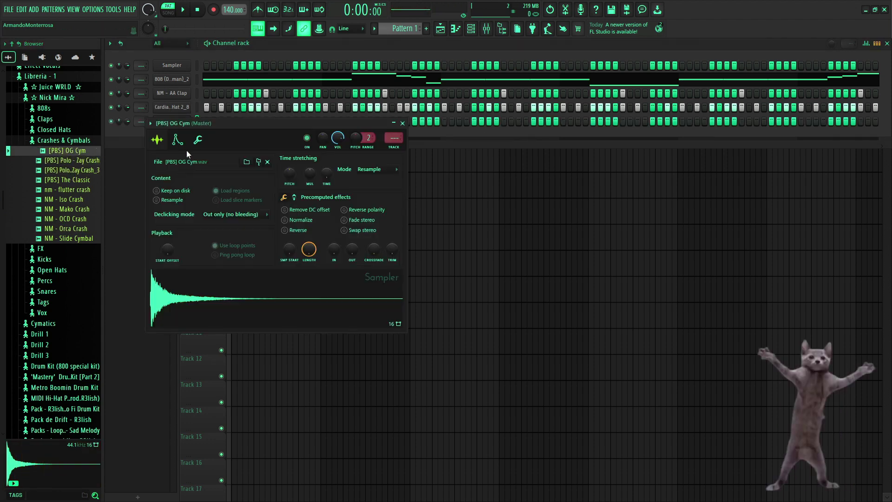
pyautogui.click(403, 123)
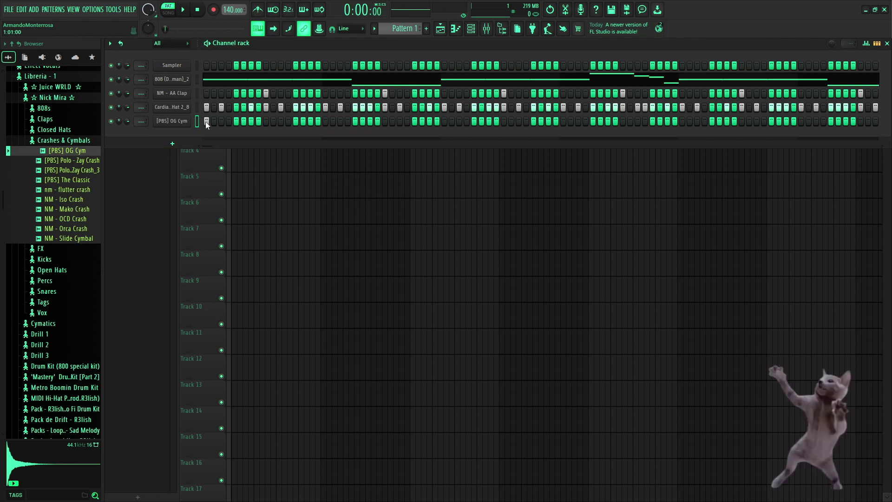
pyautogui.press('space')
# - Switch from the Crashes & Cymbals folder to Kicks, audition kicks and add FOREIGNTECK_Lil Pump (Kick)_2 as a channel between the 808 and the clap
pyautogui.click(55, 140)
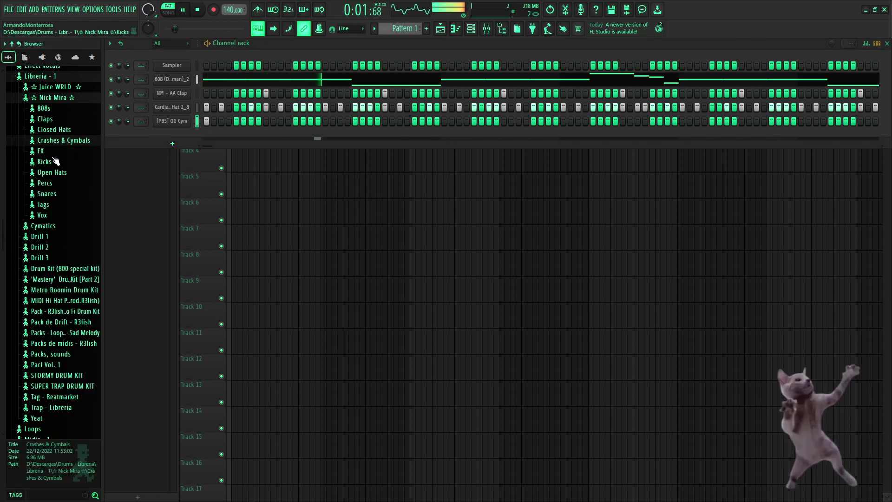
pyautogui.click(47, 162)
pyautogui.click(66, 151)
pyautogui.press('space')
pyautogui.click(64, 168)
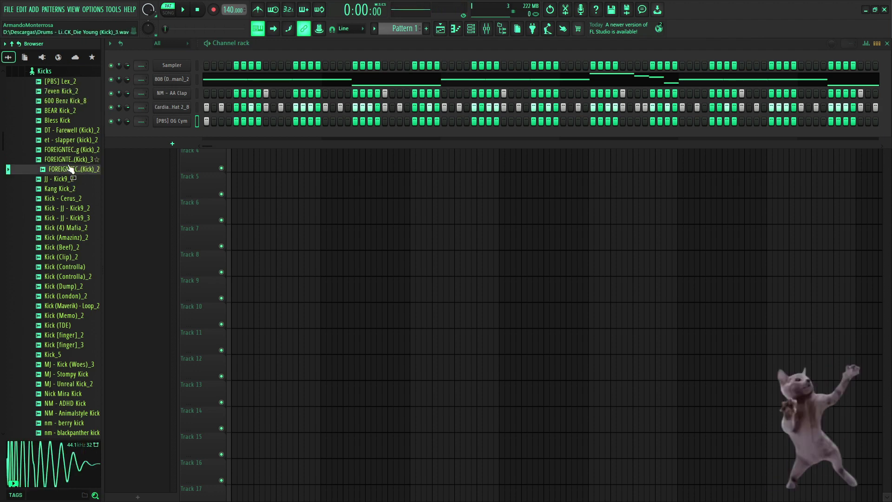
pyautogui.moveTo(70, 168); pyautogui.dragTo(173, 91)
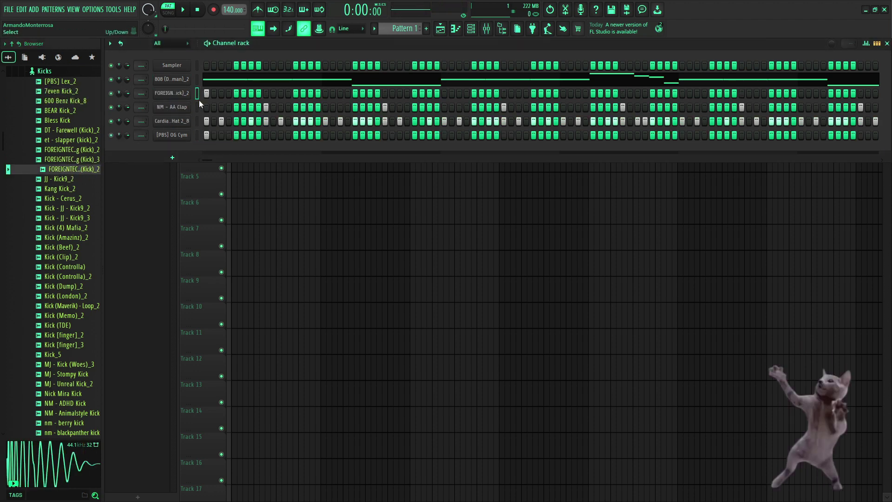
pyautogui.click(178, 95)
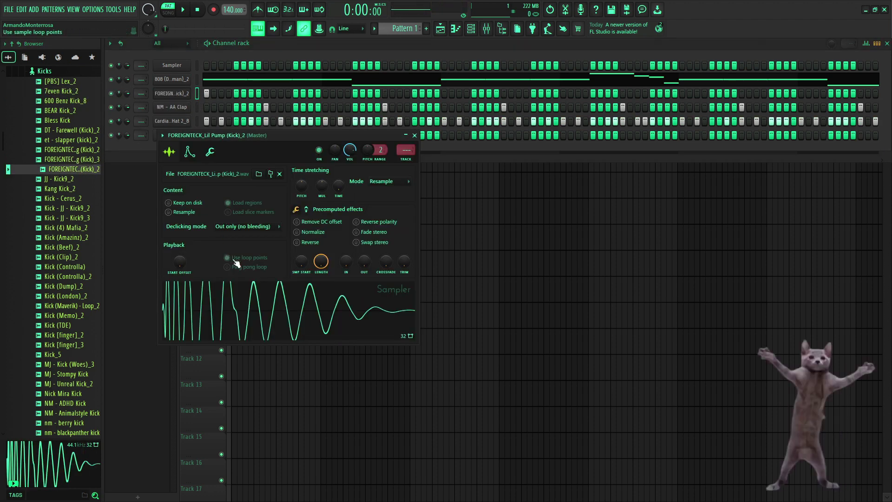
pyautogui.click(414, 135)
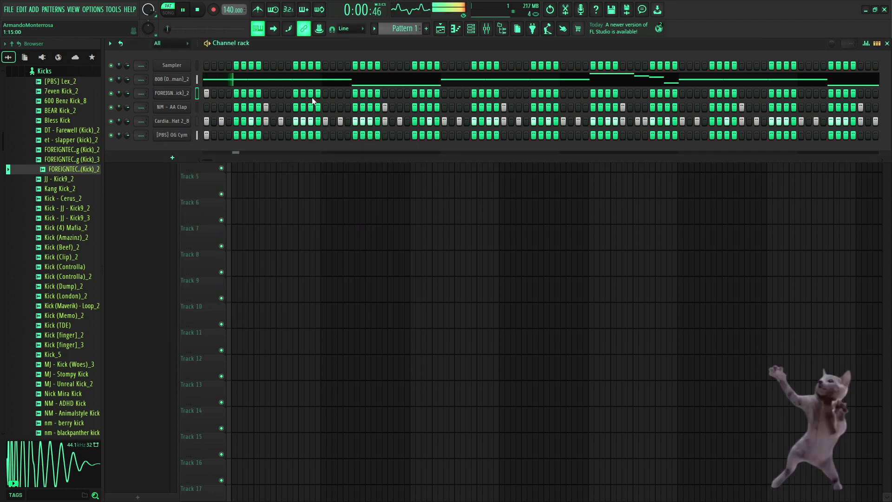
# - Program the kick channel's hits across the pattern to follow the 808 bassline, checking them in playback
pyautogui.press('space')
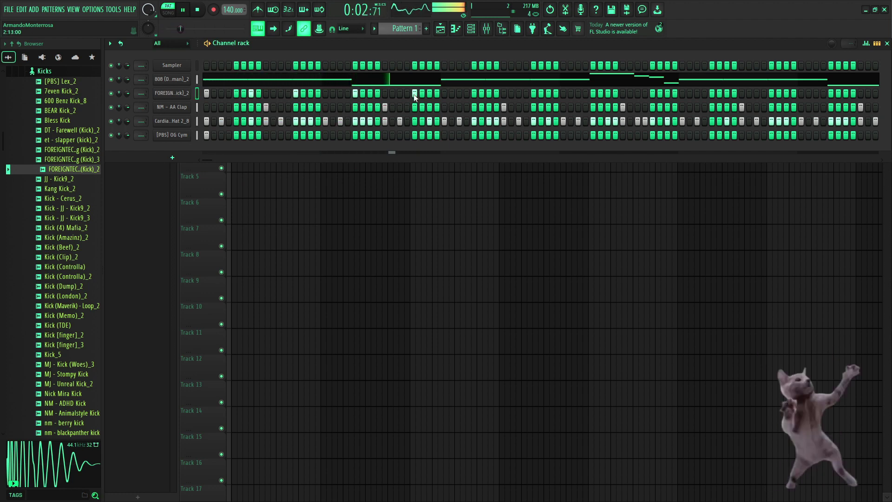
pyautogui.click(444, 93)
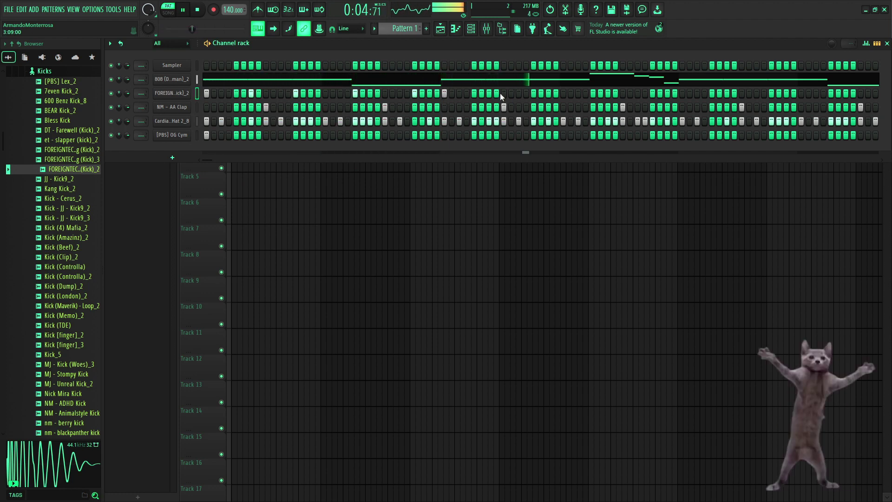
pyautogui.press('space')
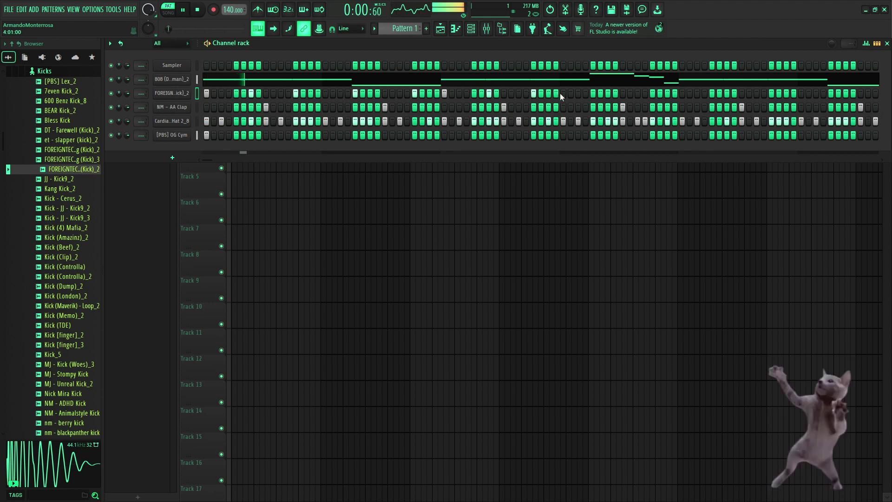
pyautogui.click(593, 93)
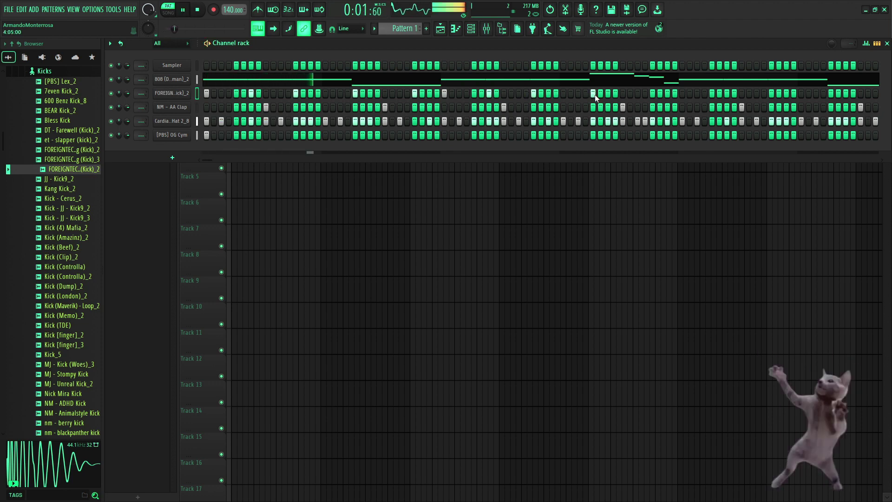
pyautogui.rightClick(632, 93)
pyautogui.click(637, 94)
pyautogui.click(652, 94)
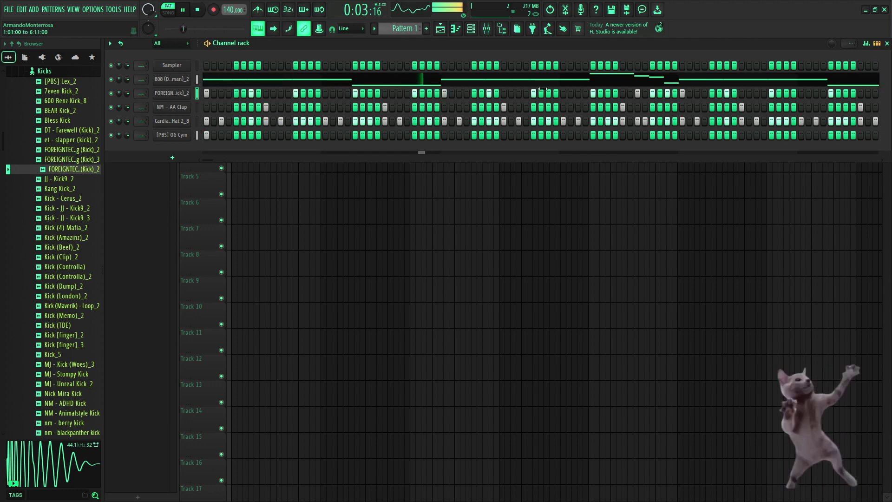
pyautogui.click(339, 93)
pyautogui.press('space')
pyautogui.press('space')
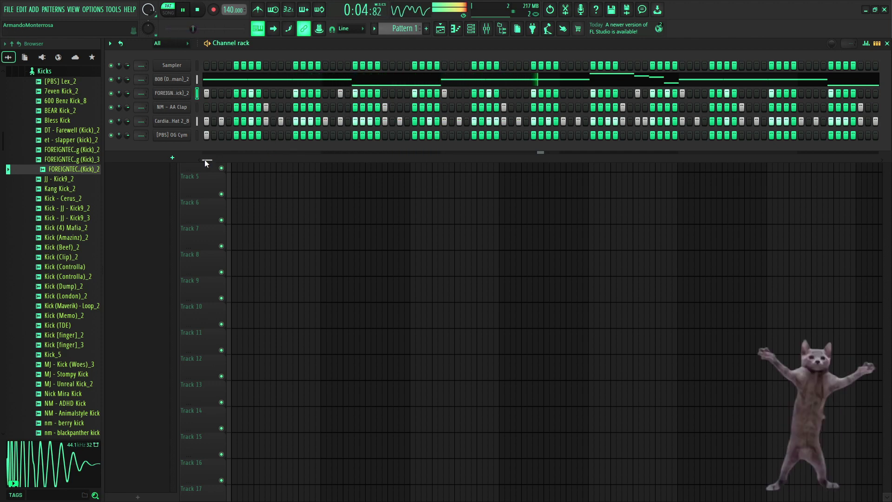
# - Open the Nick Mira Open Hats folder in place of Kicks and audition Cardiak Open Hat_8, Cardiak Open Hat_9 and BWZYOh_7
pyautogui.scroll(2, 69, 148)
pyautogui.click(37, 130)
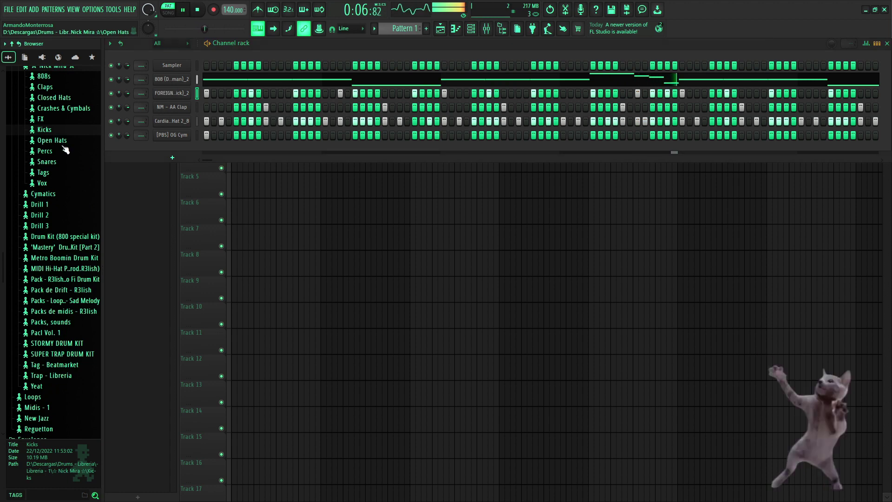
pyautogui.click(64, 142)
pyautogui.click(63, 150)
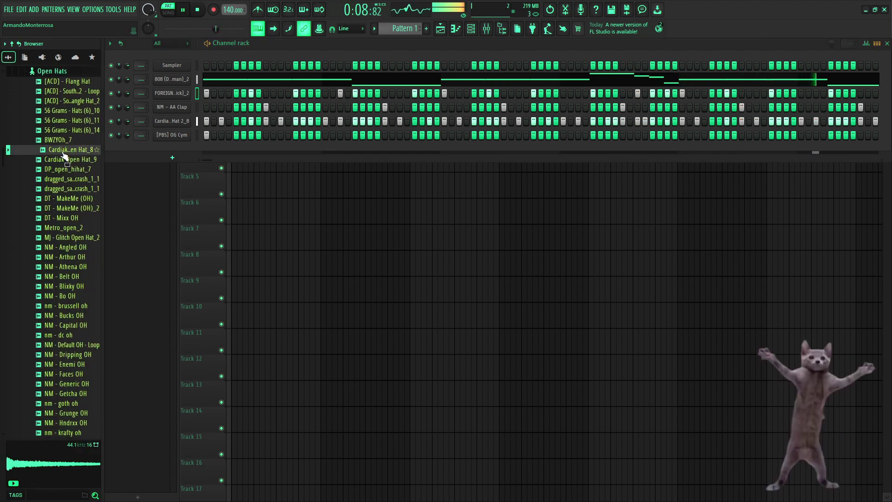
pyautogui.click(64, 159)
pyautogui.click(64, 149)
pyautogui.click(65, 139)
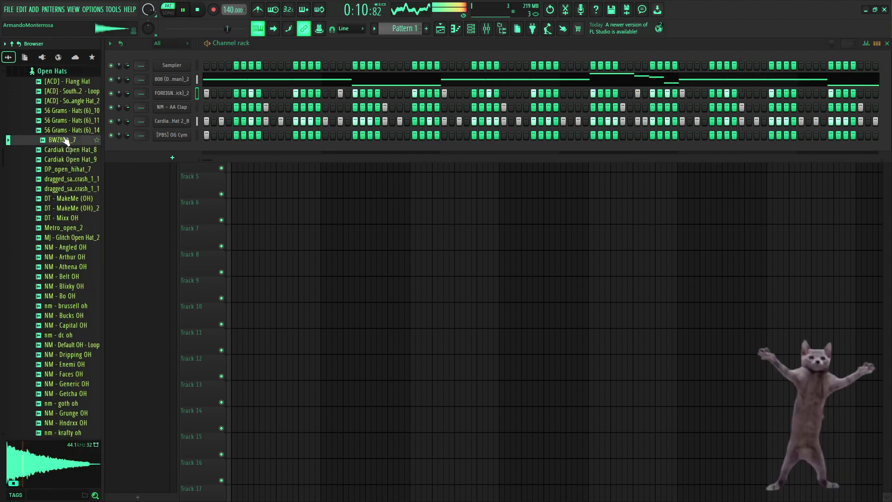
# - Add Cardiak Open Hat_8 as a new channel and place hits on step 13 of bars 2, 4, 6 and 8
pyautogui.moveTo(64, 150); pyautogui.dragTo(182, 153)
pyautogui.click(165, 149)
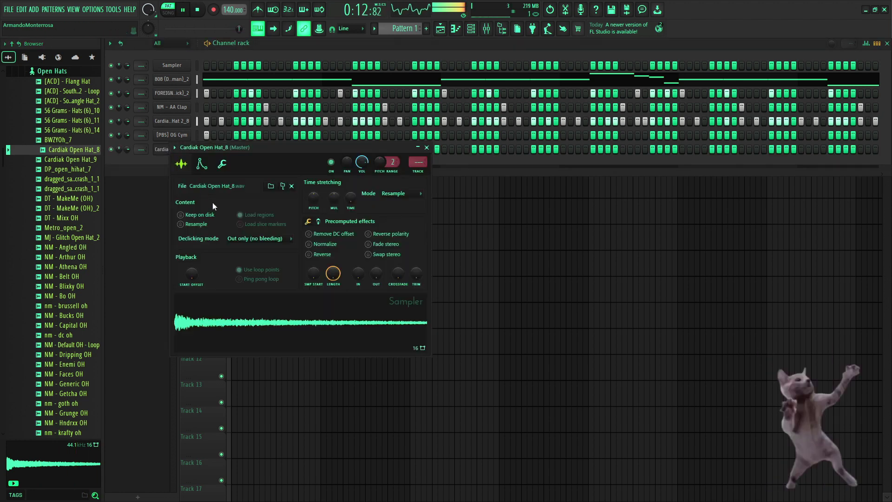
pyautogui.click(426, 147)
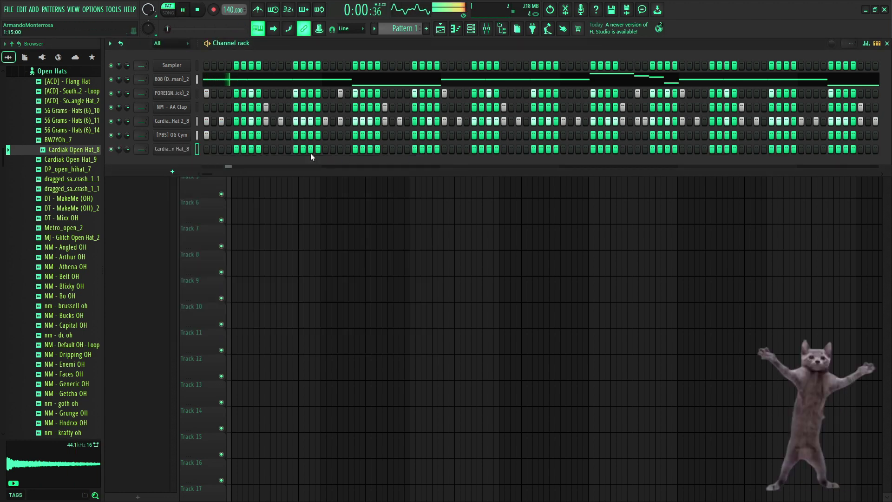
pyautogui.click(413, 149)
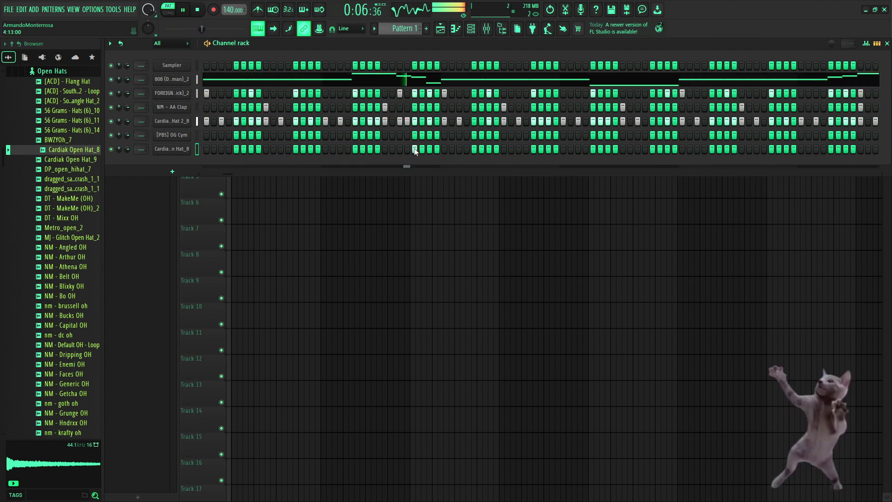
pyautogui.moveTo(551, 148); pyautogui.dragTo(402, 153)
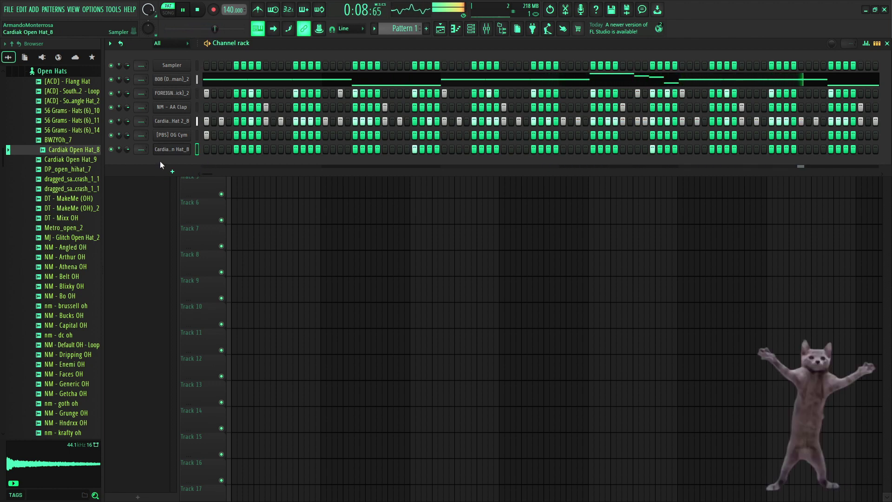
# - Switch from Open Hats to the Percs folder, audition its samples and add NM - Door Perc as a new channel
pyautogui.scroll(1, 76, 125)
pyautogui.click(72, 130)
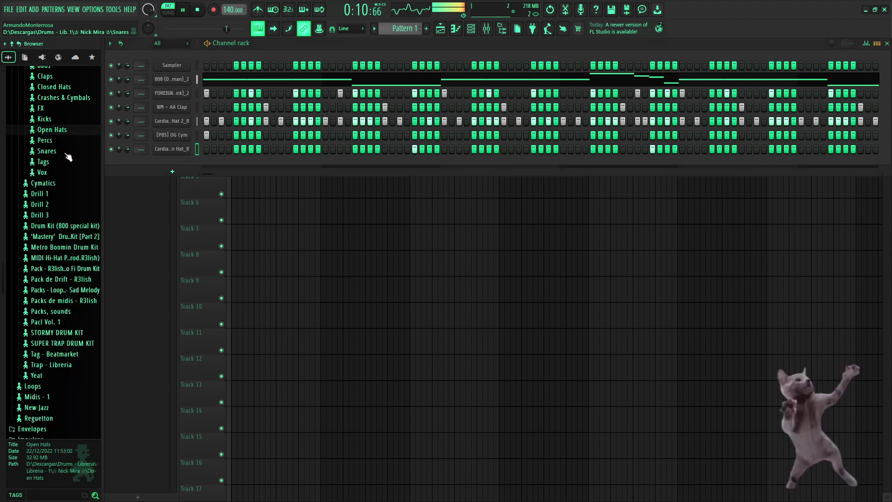
pyautogui.scroll(1, 66, 195)
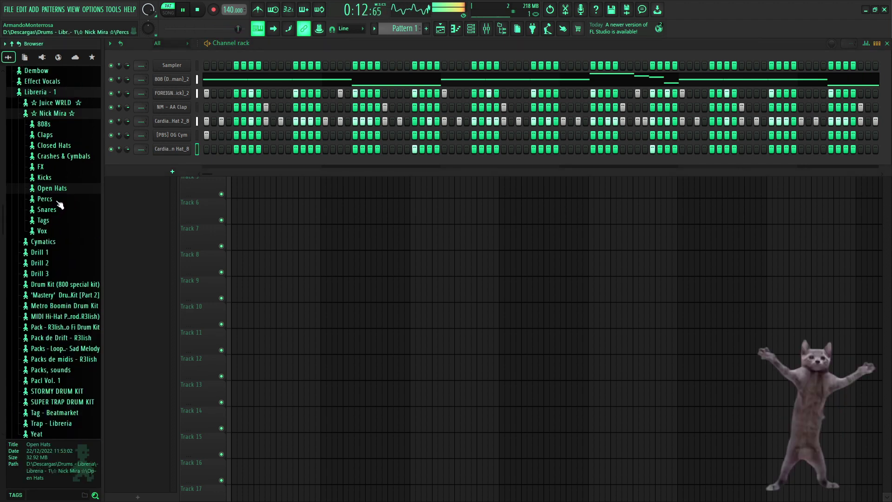
pyautogui.click(57, 202)
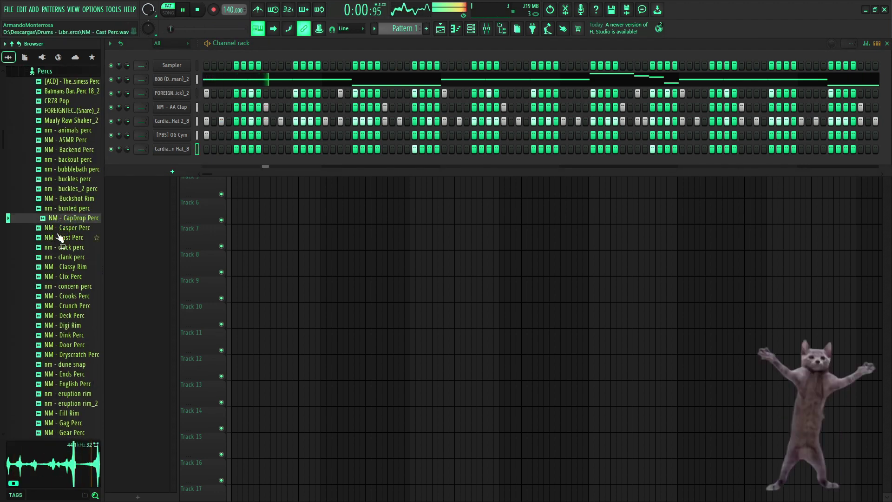
pyautogui.scroll(-4, 62, 226)
pyautogui.click(60, 238)
pyautogui.click(60, 236)
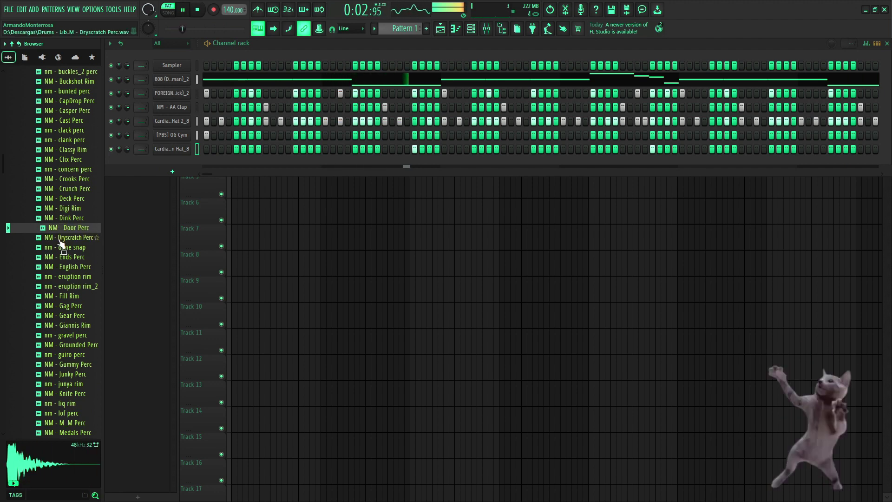
pyautogui.moveTo(176, 172); pyautogui.dragTo(194, 166)
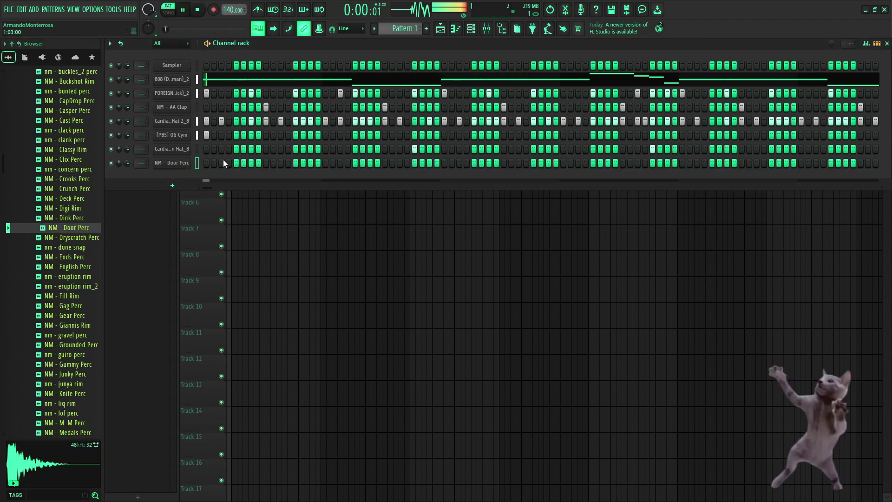
# - Place sparse NM - Door Perc hits through the pattern, including bar 1 step 1, bar 2 steps 11 and 15, and bar 7 step 15
pyautogui.press('space')
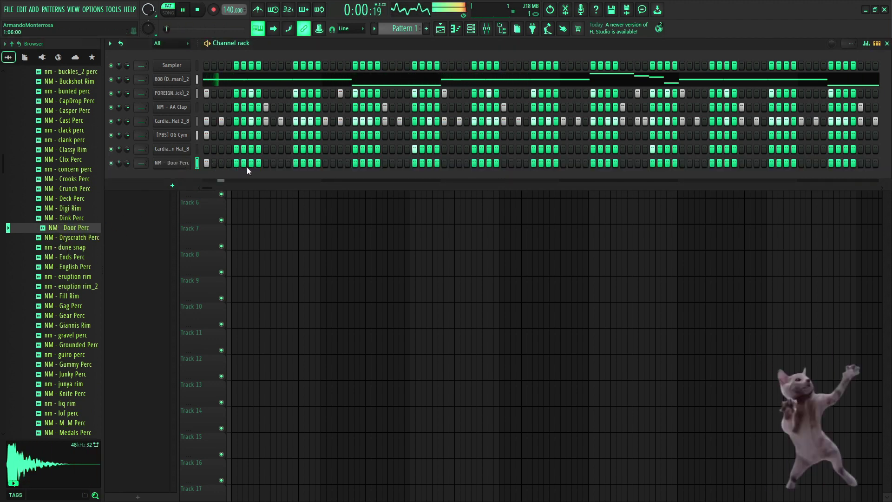
pyautogui.click(398, 162)
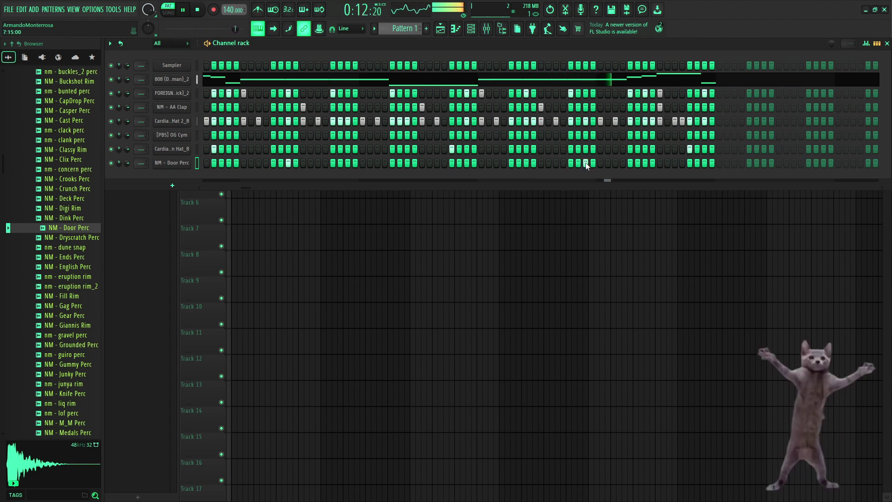
pyautogui.click(616, 163)
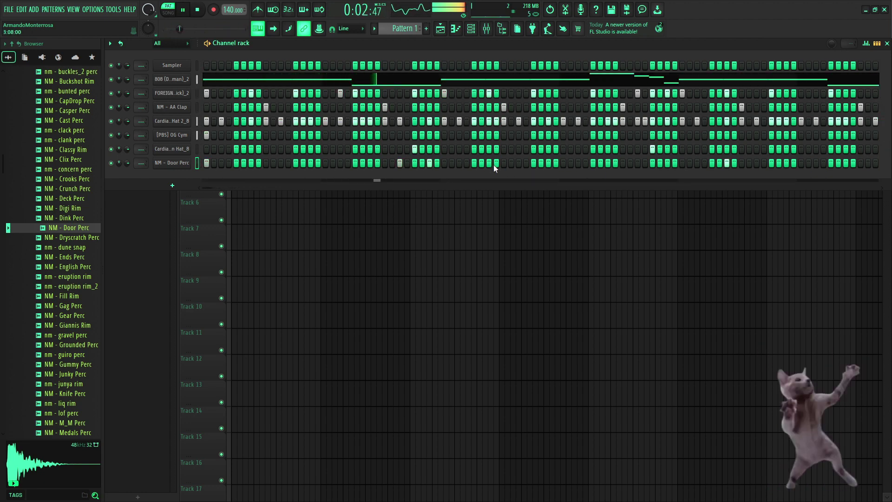
# - Add a three-hit NM - Door Perc roll on steps 13 to 15 of bar 3 and give it rising velocities
pyautogui.click(535, 162)
pyautogui.click(542, 162)
pyautogui.click(546, 163)
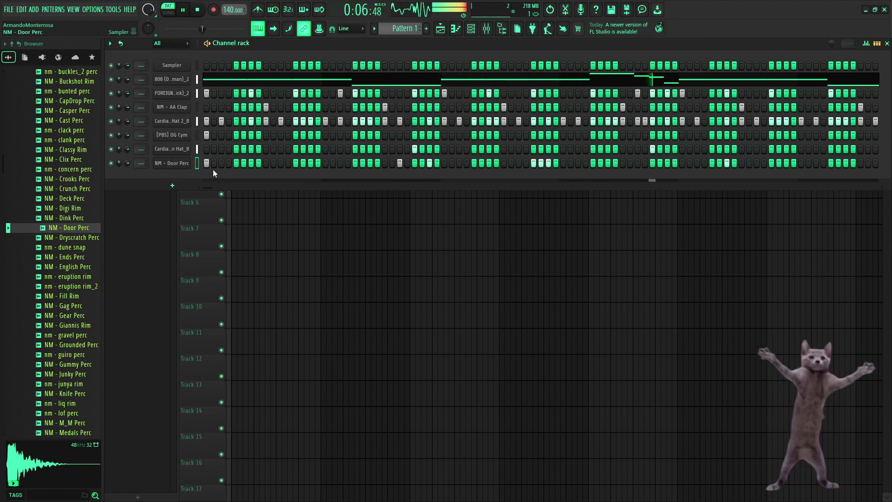
pyautogui.press('g')
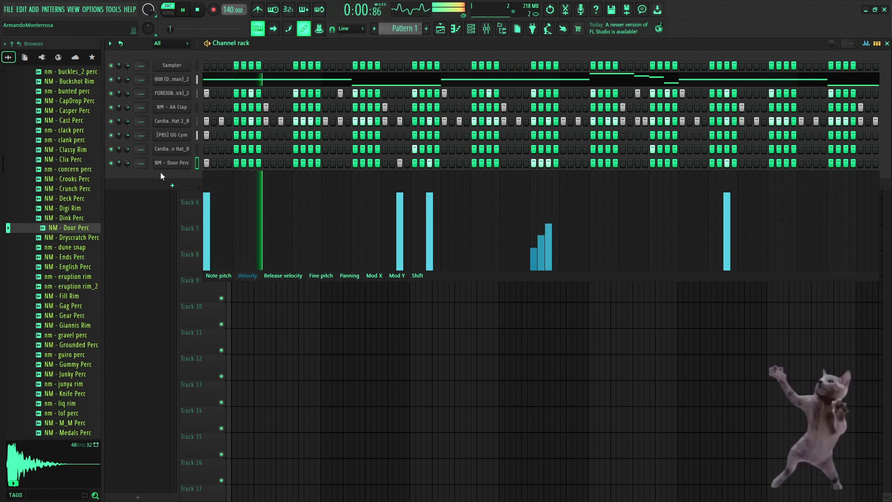
pyautogui.press('g')
# - Collapse the Percs folder, return to the playlist, place Pattern 1 at bar 1 of Track 1 and play the song at 160 BPM
pyautogui.scroll(8, 68, 232)
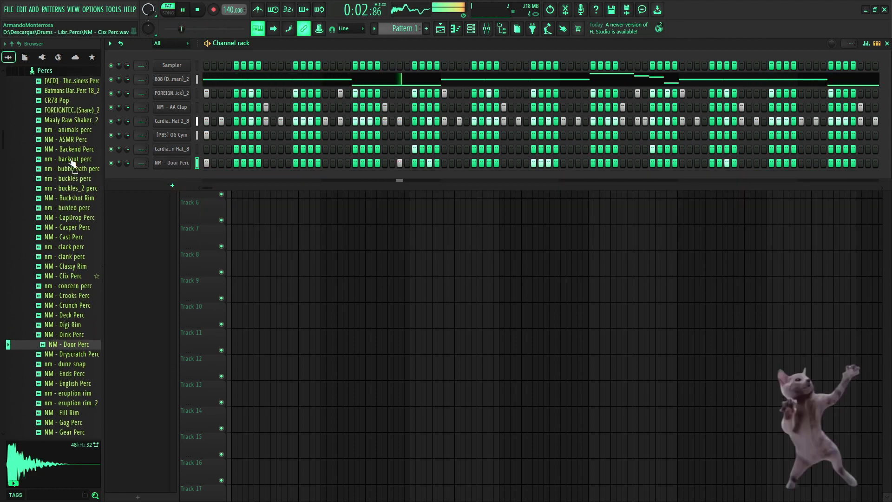
pyautogui.click(47, 129)
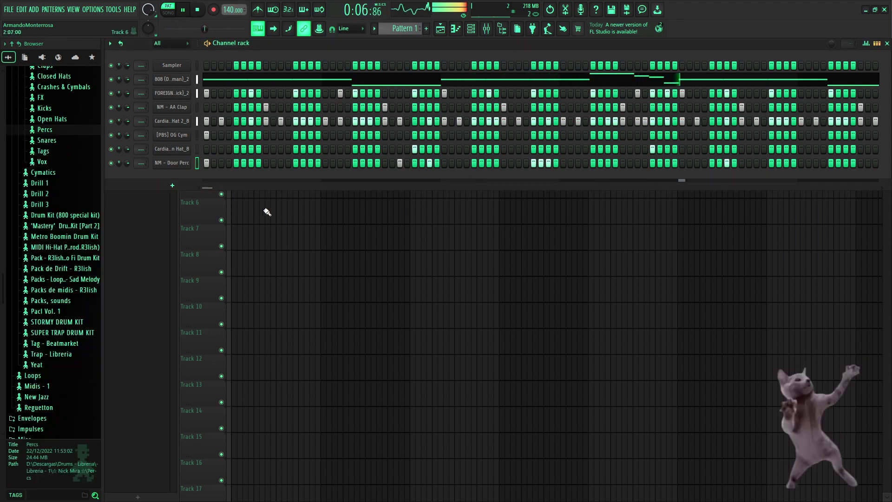
pyautogui.press('F6')
pyautogui.press('space')
pyautogui.click(251, 90)
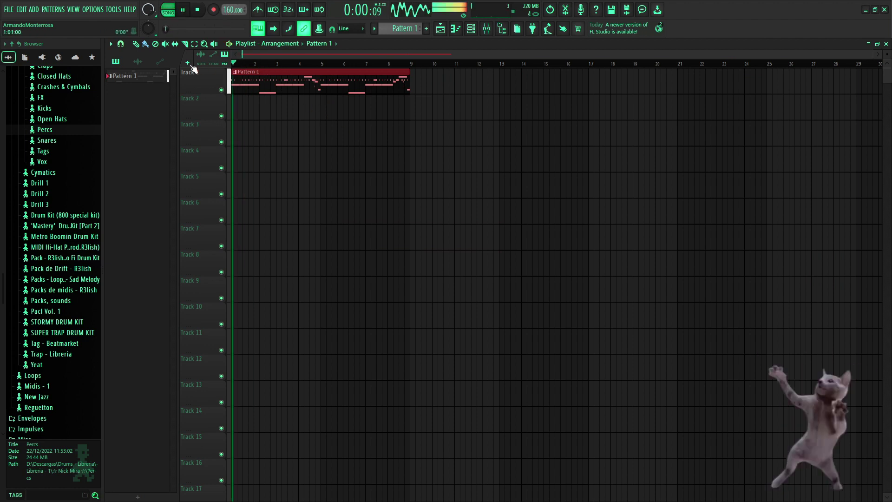
# - Remove Pattern 1 from the playlist, stop playback and split it into a separate pattern for each channel
pyautogui.click(368, 145)
pyautogui.rightClick(395, 145)
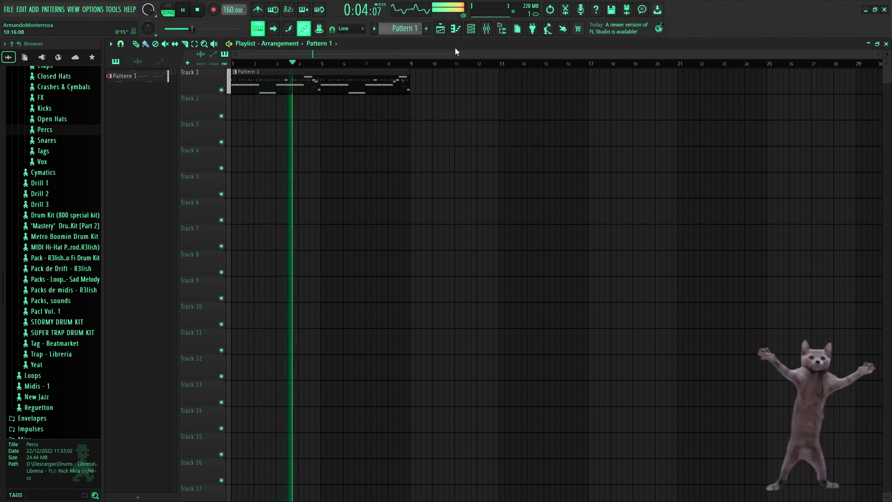
pyautogui.hotkey('ctrl', 'a')
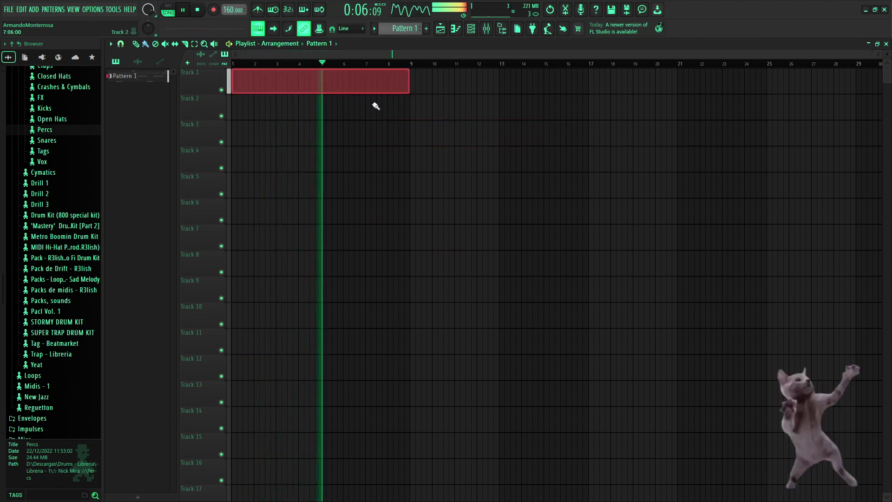
pyautogui.press('Delete')
pyautogui.press('space')
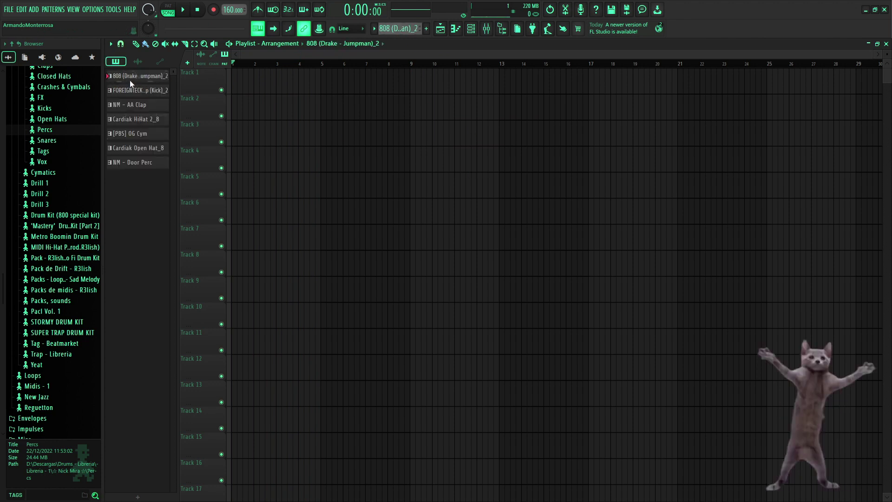
# - Lay the seven split patterns on Tracks 1 to 7 at bar 1 and duplicate the eight-bar block three times to fill 32 bars
pyautogui.moveTo(136, 80); pyautogui.dragTo(209, 82)
pyautogui.hotkey('ctrl', 'b')
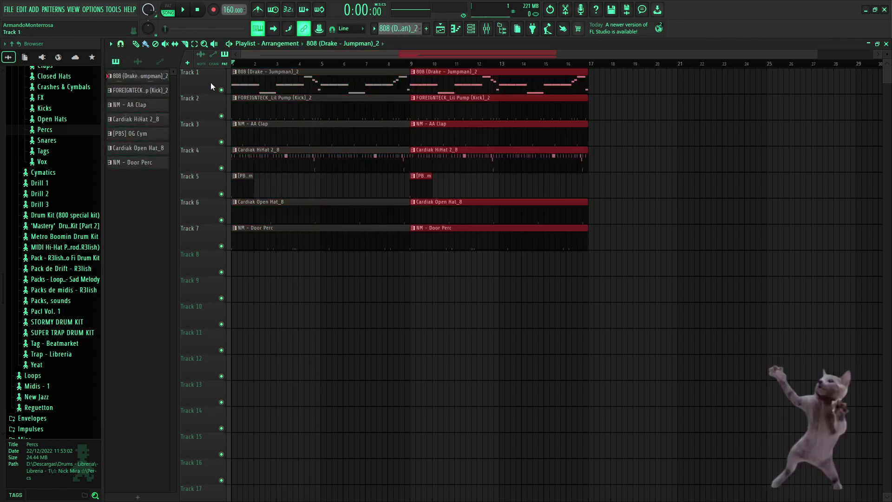
pyautogui.hotkey('ctrl', 'b')
pyautogui.hotkey('ctrl', 'b')
pyautogui.scroll(-2, 386, 115)
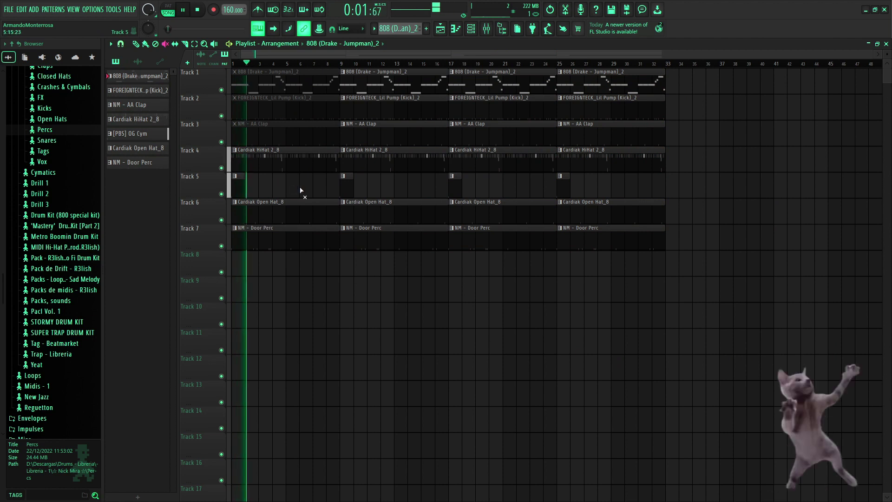
# - Mute the 808, kick, clap and open hat clips in bars 1 to 8, leaving the cymbal and door perc active, while replaying the intro
pyautogui.press('space')
pyautogui.press('space')
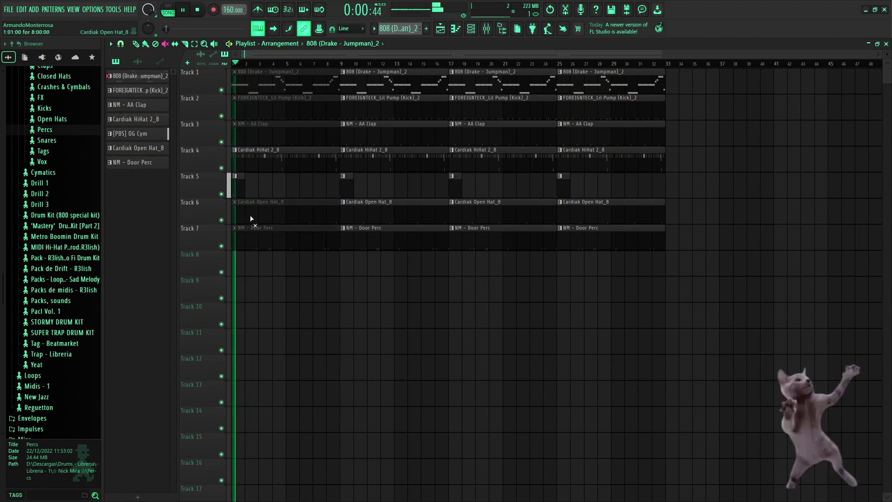
pyautogui.press('space')
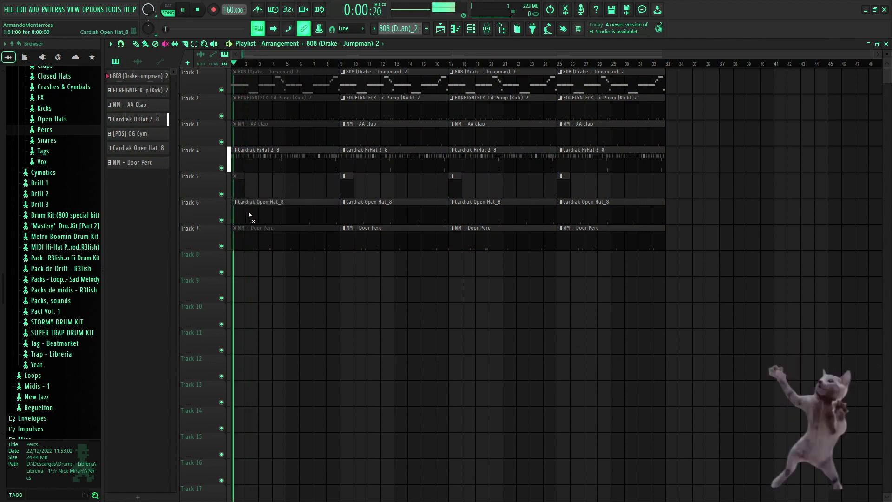
pyautogui.press('space')
pyautogui.click(250, 215)
pyautogui.click(253, 239)
pyautogui.press('space')
pyautogui.click(240, 189)
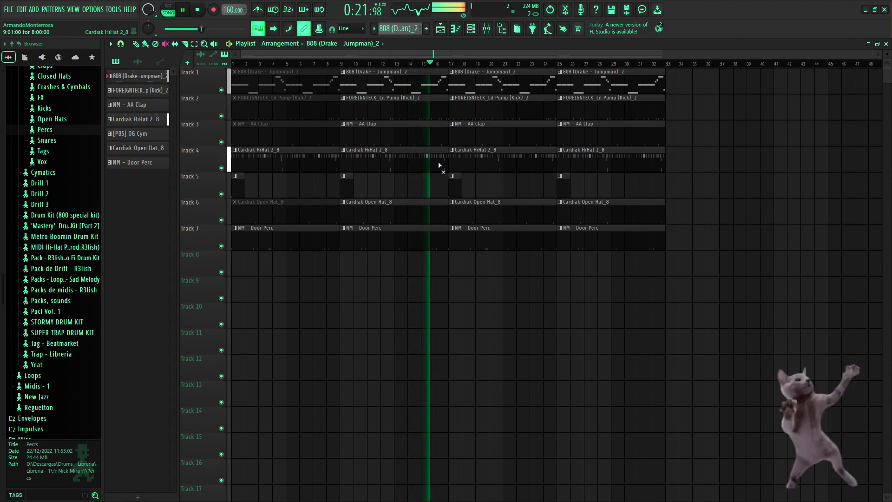
# - Mute the 808, kick, cymbal, open hat and door perc clips in the block from bar 17 to 24 during playback
pyautogui.click(470, 87)
pyautogui.click(466, 115)
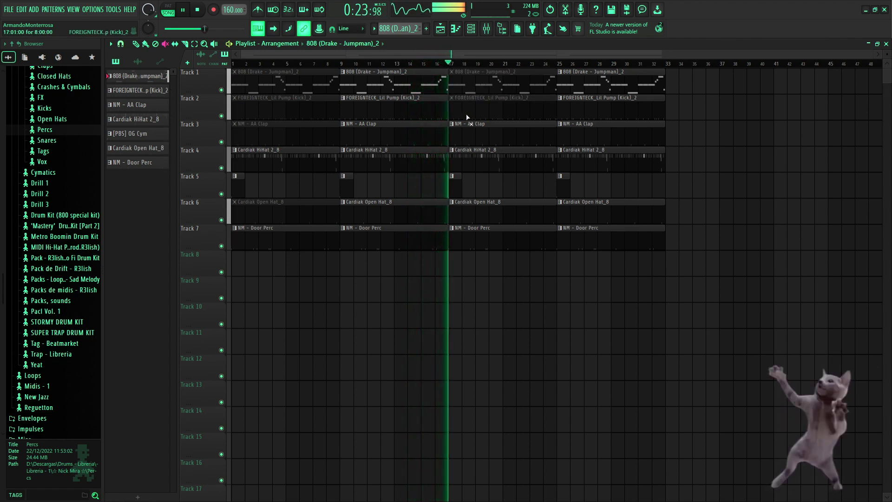
pyautogui.click(453, 184)
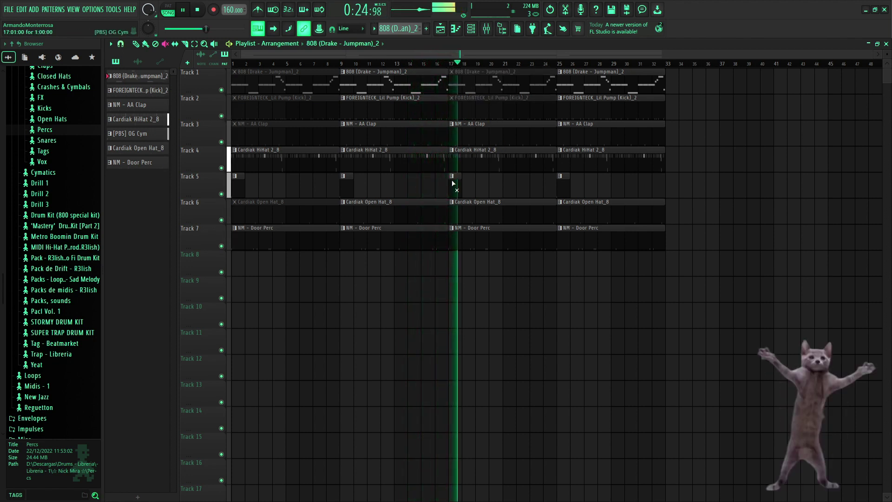
pyautogui.click(436, 64)
pyautogui.click(469, 207)
pyautogui.click(477, 230)
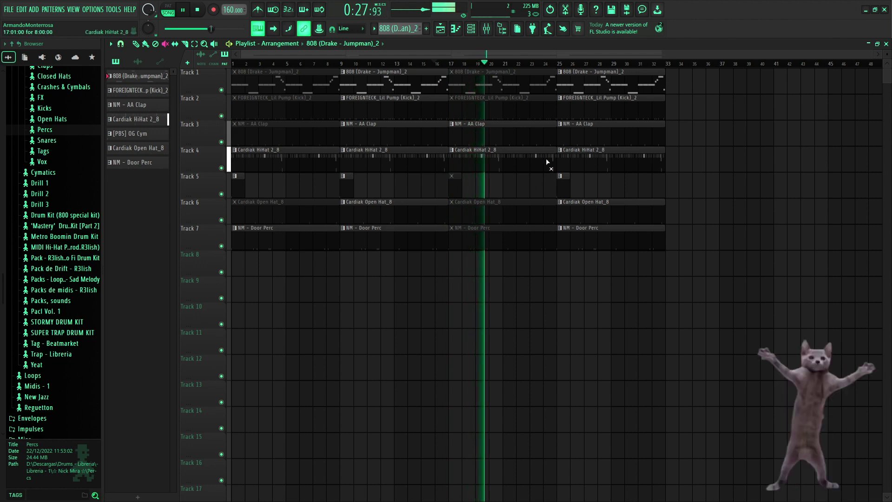
pyautogui.click(519, 82)
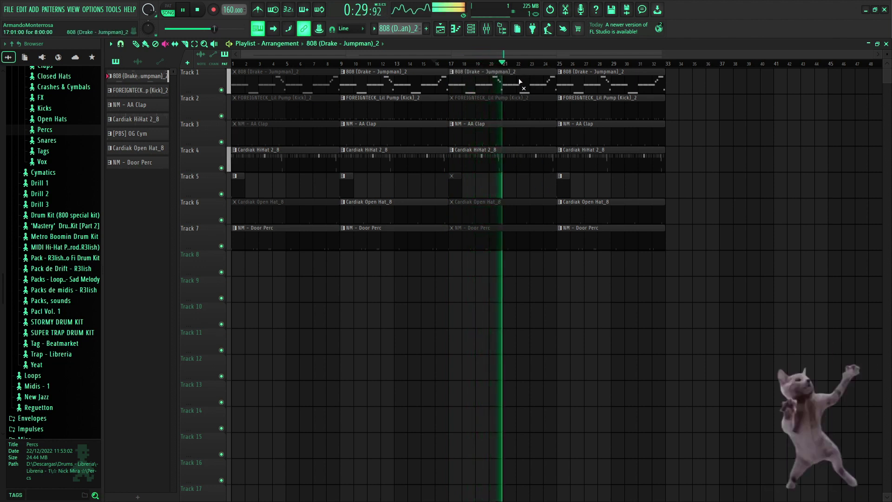
pyautogui.click(519, 81)
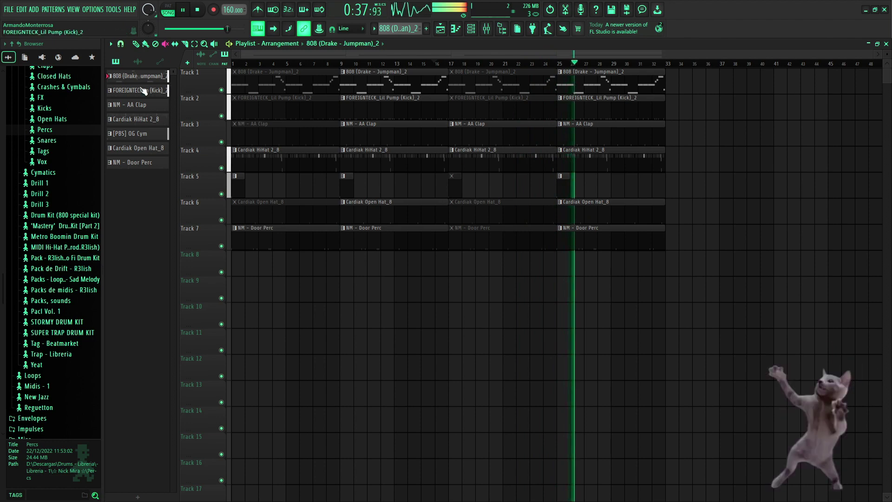
# - Select the first block's clips and trim their ends back to the start of bar 8, leaving a one-bar gap before bar 9
pyautogui.click(324, 64)
pyautogui.click(300, 65)
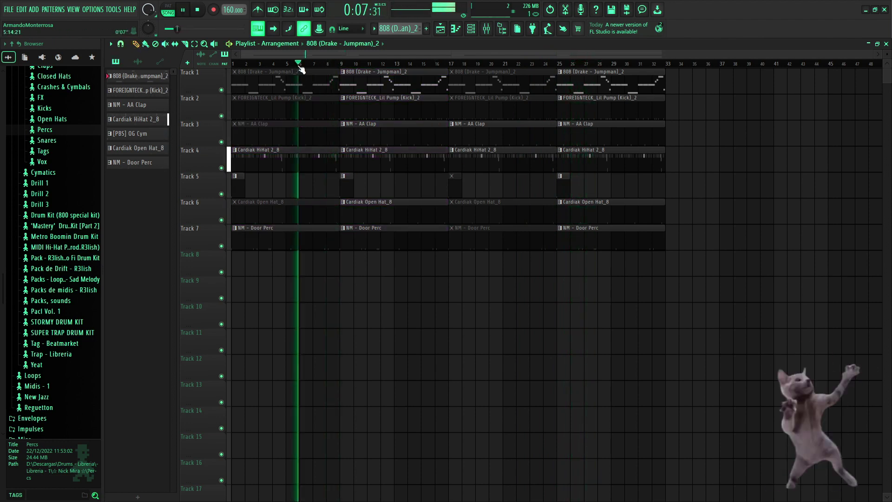
pyautogui.scroll(3, 325, 115)
pyautogui.moveTo(341, 70); pyautogui.dragTo(324, 248)
pyautogui.press('space')
pyautogui.press('space')
pyautogui.scroll(5, 324, 247)
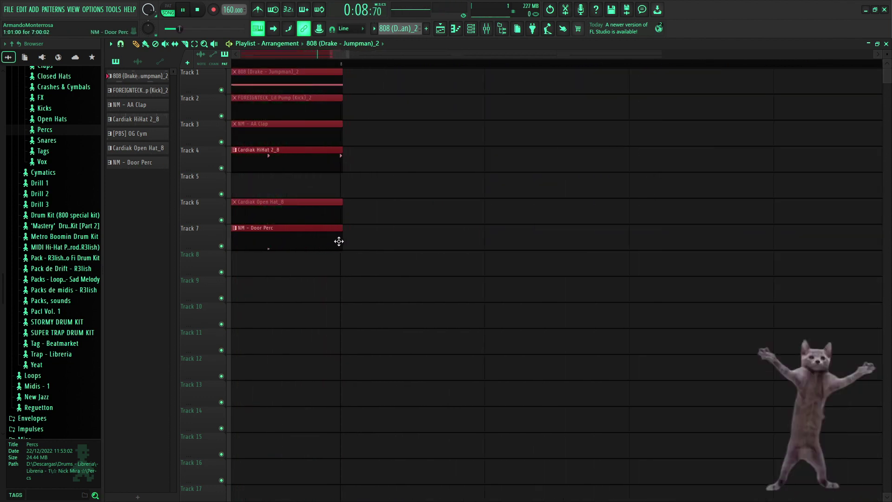
pyautogui.scroll(-2, 338, 242)
# - Try ending the first block's clips halfway through bar 8 and return their ends to the start of bar 8
pyautogui.click(341, 162)
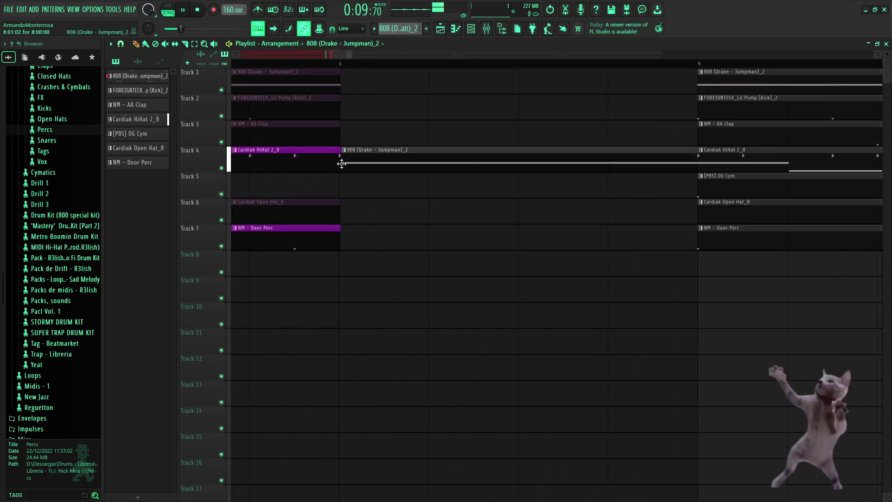
pyautogui.rightClick(365, 161)
pyautogui.moveTo(326, 69); pyautogui.dragTo(319, 279)
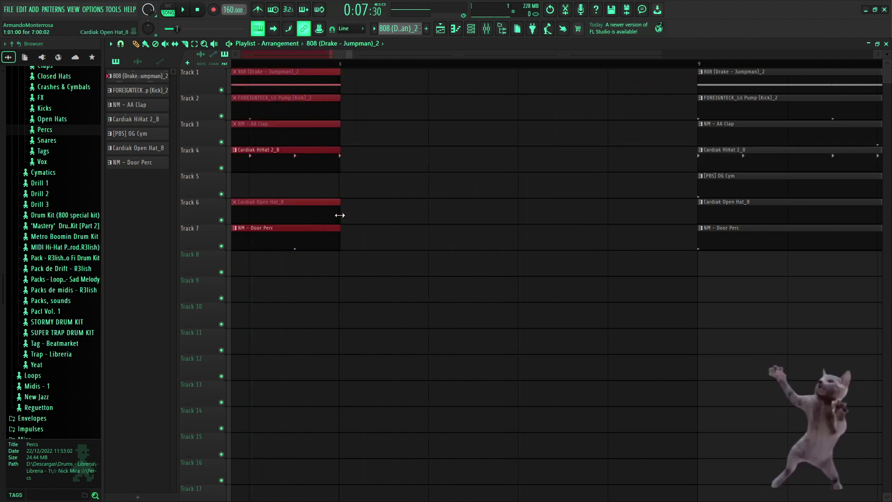
pyautogui.moveTo(338, 214); pyautogui.dragTo(514, 225)
pyautogui.scroll(2, 529, 221)
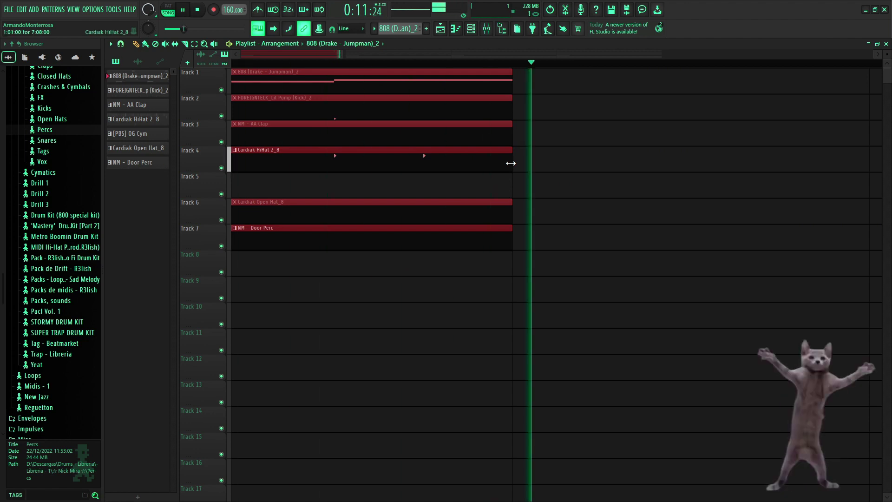
pyautogui.scroll(-2, 507, 166)
pyautogui.scroll(2, 478, 179)
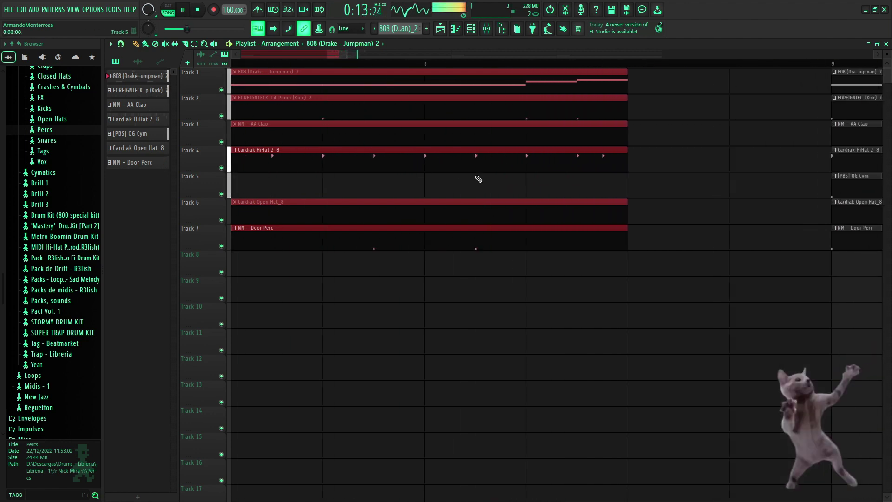
pyautogui.moveTo(627, 164); pyautogui.dragTo(430, 161)
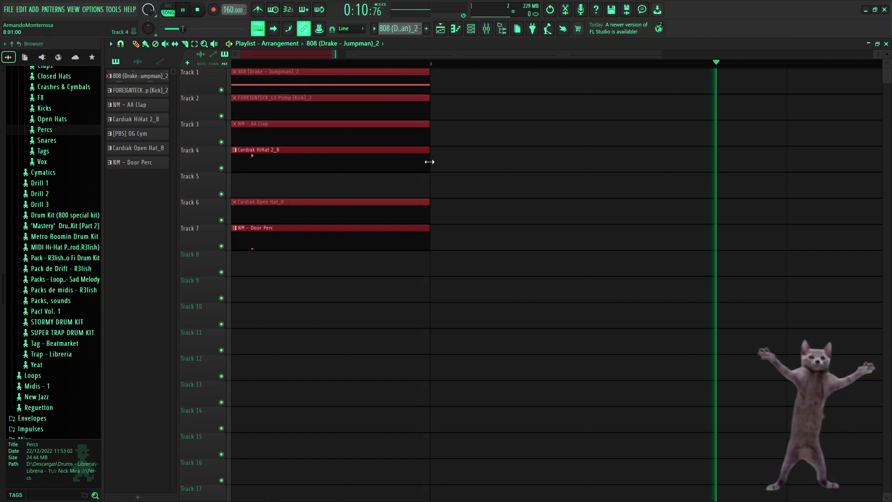
# - Slice the second block's clips at bar 13 and shorten the part starting at bar 9 to end halfway through bar 12
pyautogui.scroll(-2, 454, 208)
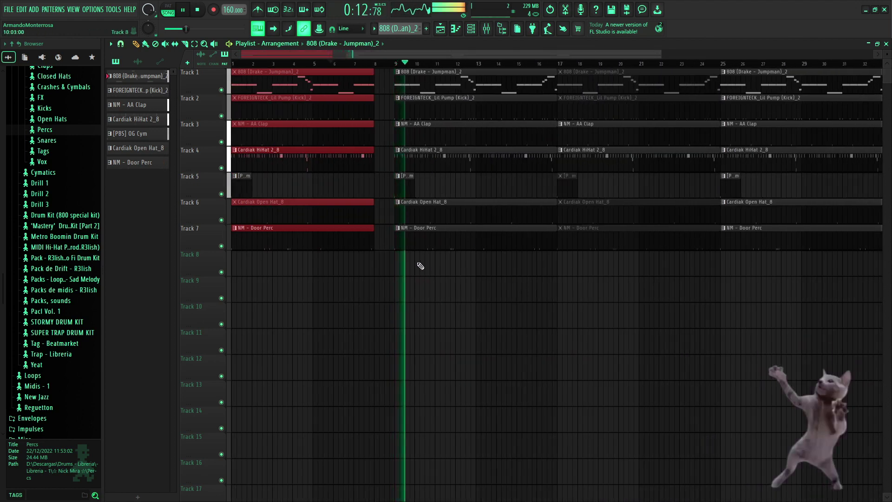
pyautogui.scroll(-1, 414, 255)
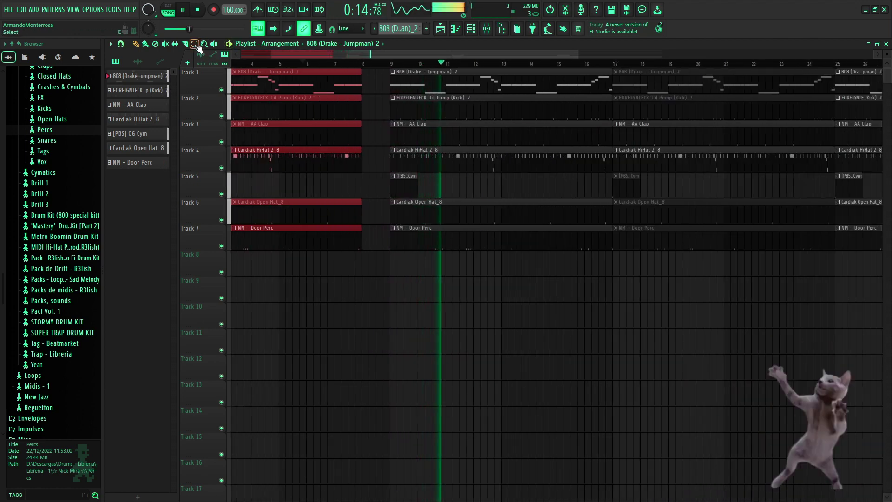
pyautogui.scroll(1, 501, 184)
pyautogui.scroll(5, 503, 188)
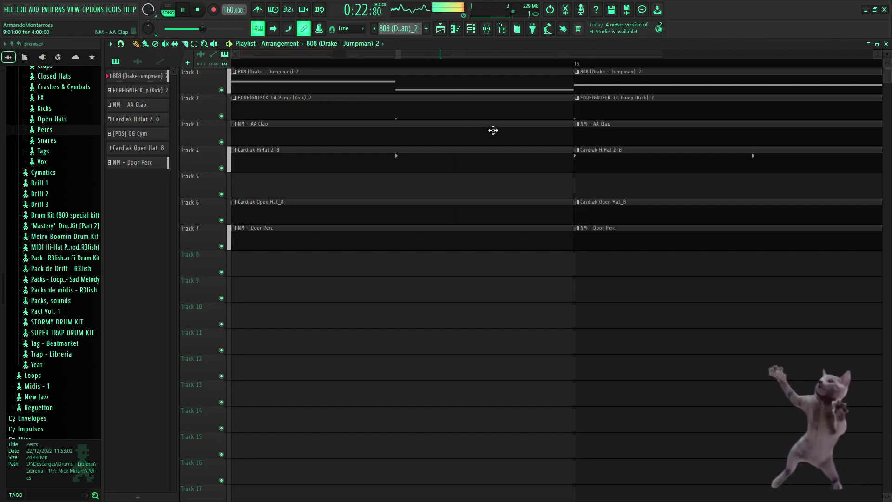
pyautogui.scroll(-4, 521, 289)
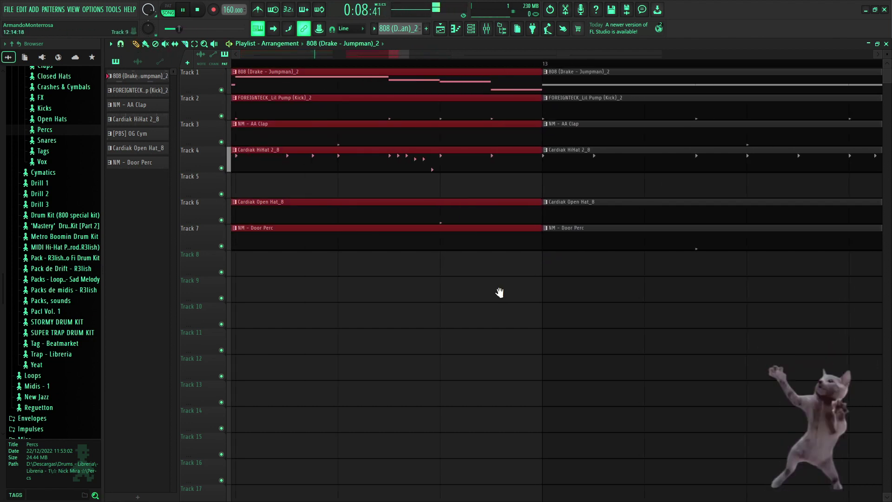
pyautogui.moveTo(613, 221); pyautogui.dragTo(426, 233)
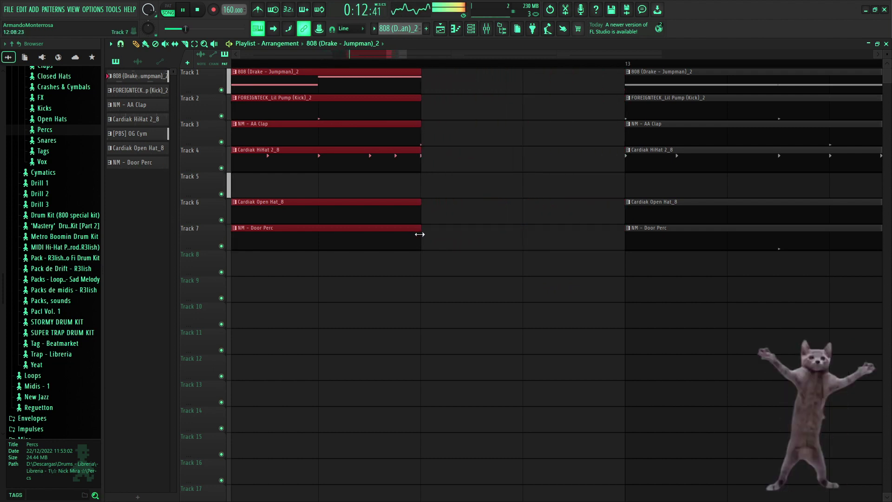
pyautogui.scroll(-5, 413, 233)
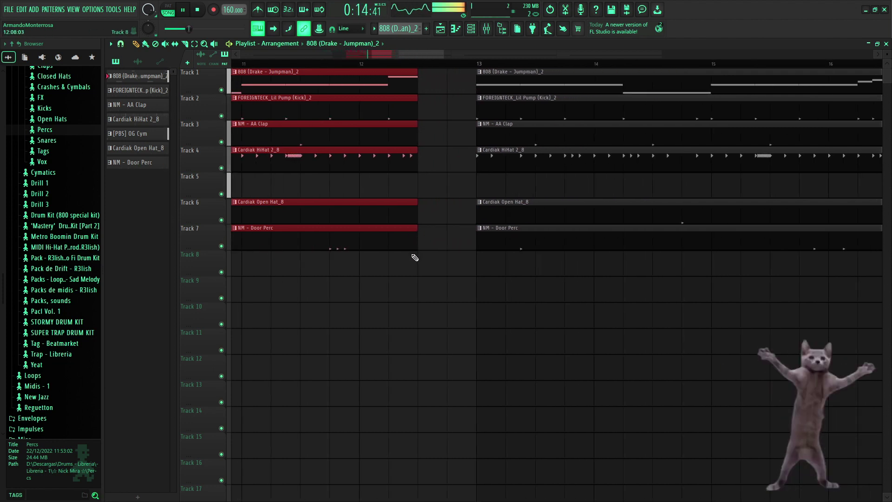
# - Trim the selected clips starting at bar 9 further, so they end at the start of bar 12, and replay the transition
pyautogui.scroll(-3, 414, 257)
pyautogui.scroll(4, 395, 264)
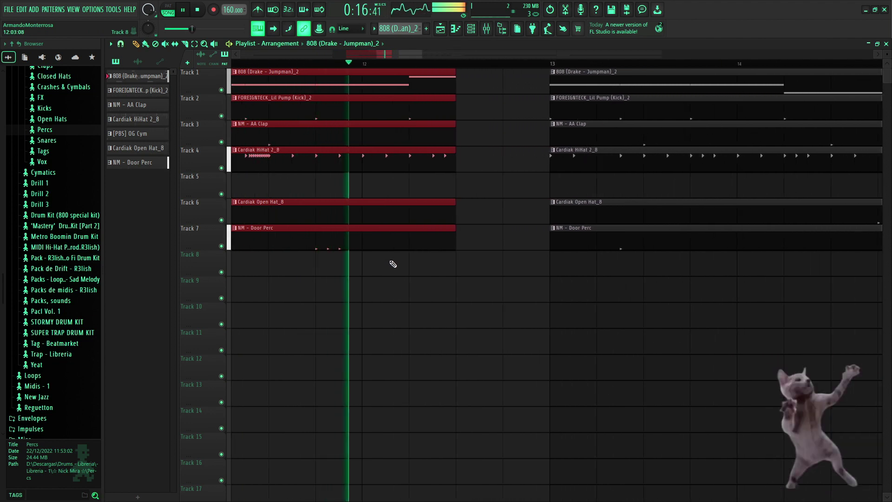
pyautogui.scroll(2, 426, 140)
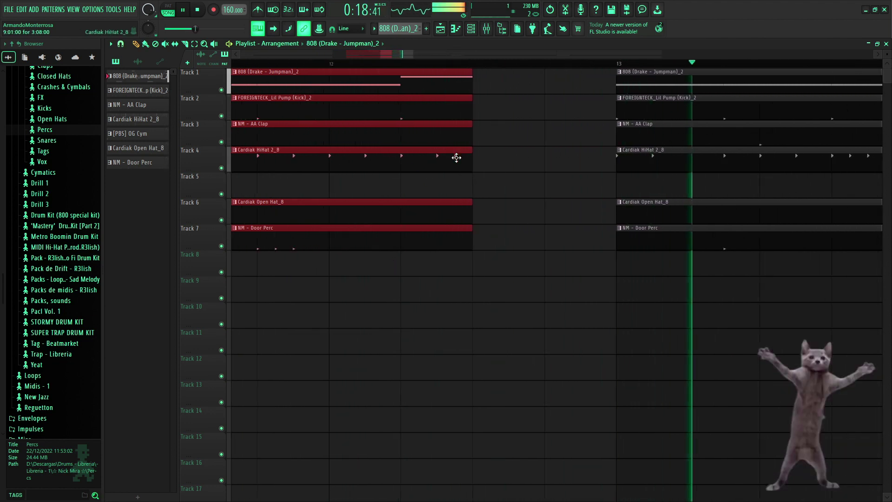
pyautogui.scroll(-6, 456, 158)
pyautogui.moveTo(462, 97); pyautogui.dragTo(422, 95)
pyautogui.press('space')
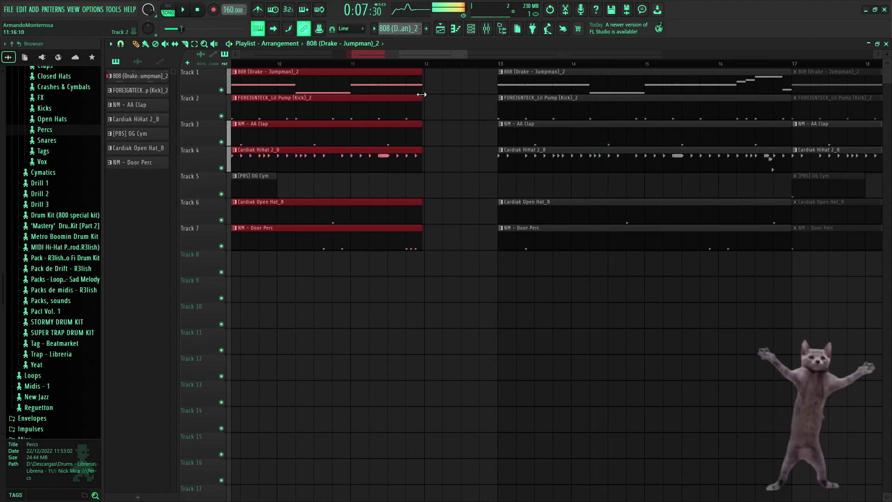
pyautogui.scroll(4, 421, 97)
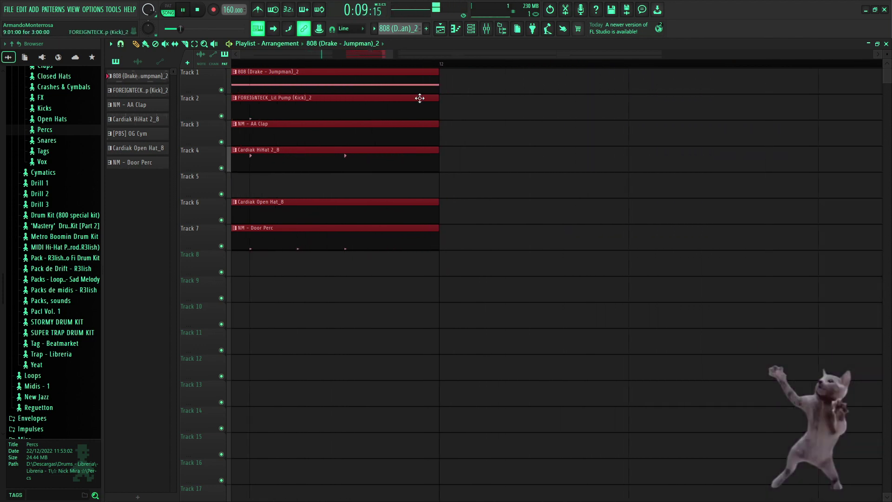
# - Listen through to the block starting at bar 17 and try unmuting its 808 clip before muting it again
pyautogui.scroll(-6, 441, 100)
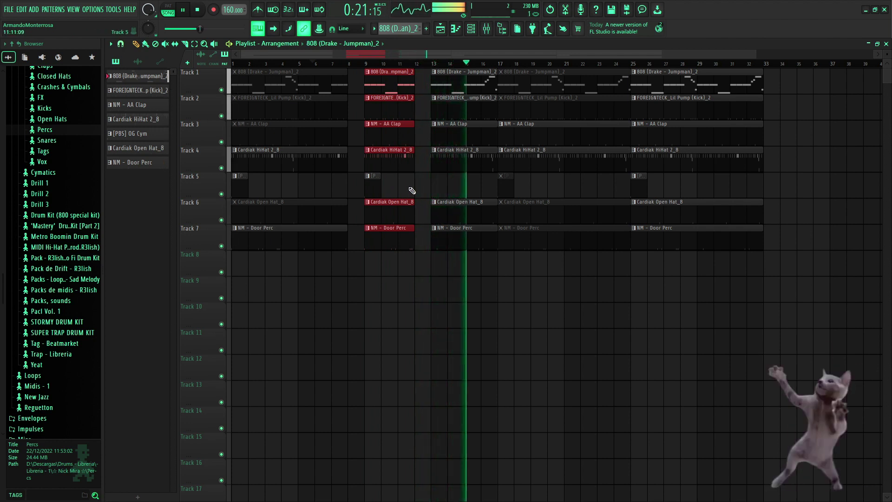
pyautogui.scroll(5, 433, 200)
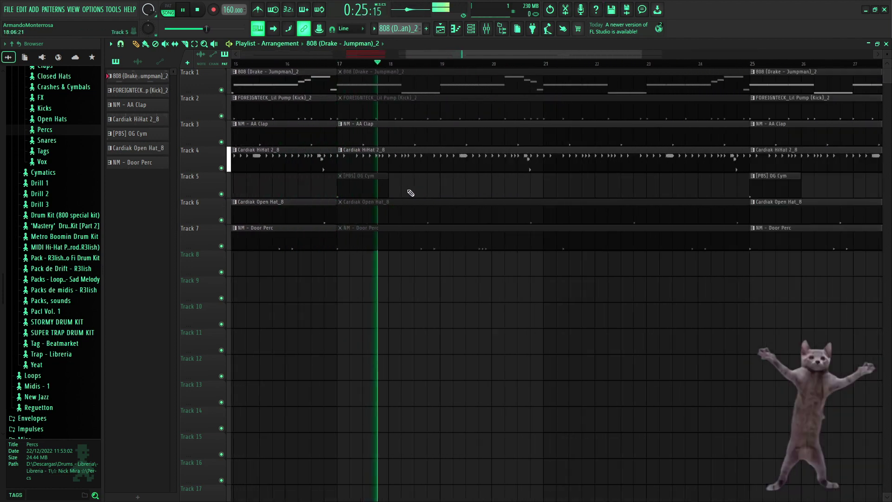
pyautogui.scroll(-5, 477, 188)
pyautogui.scroll(4, 515, 199)
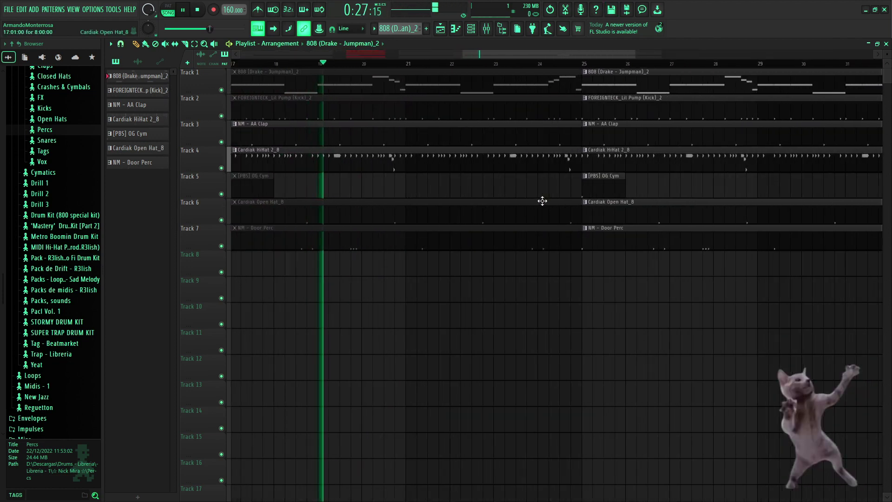
pyautogui.click(165, 43)
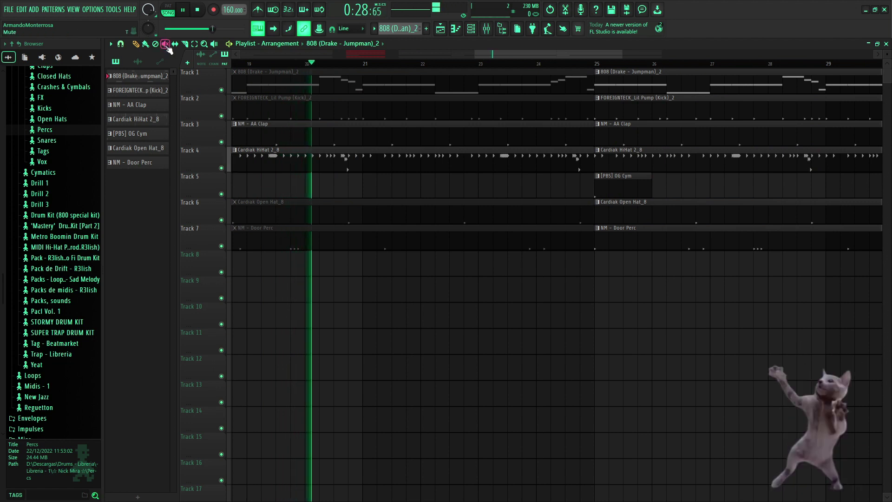
pyautogui.click(370, 87)
pyautogui.click(369, 84)
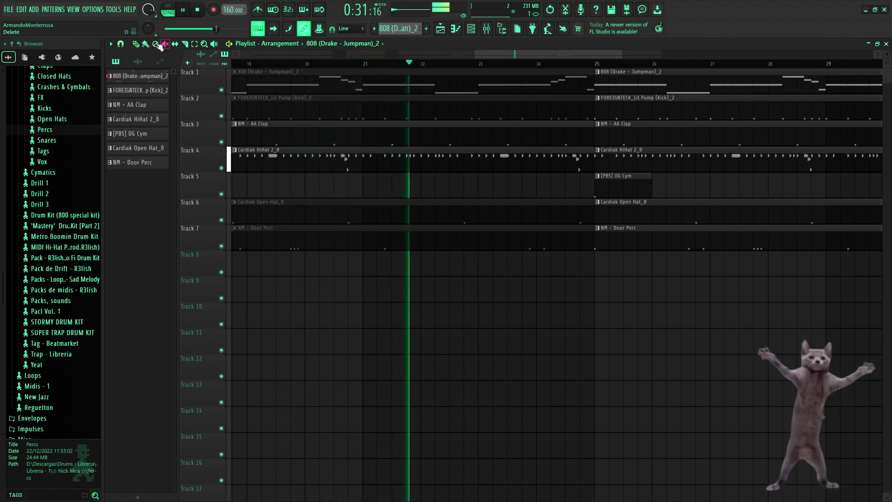
# - Unmute the 808 clip starting at bar 17 and shorten it to end at bar 21
pyautogui.click(273, 64)
pyautogui.press('space')
pyautogui.click(164, 44)
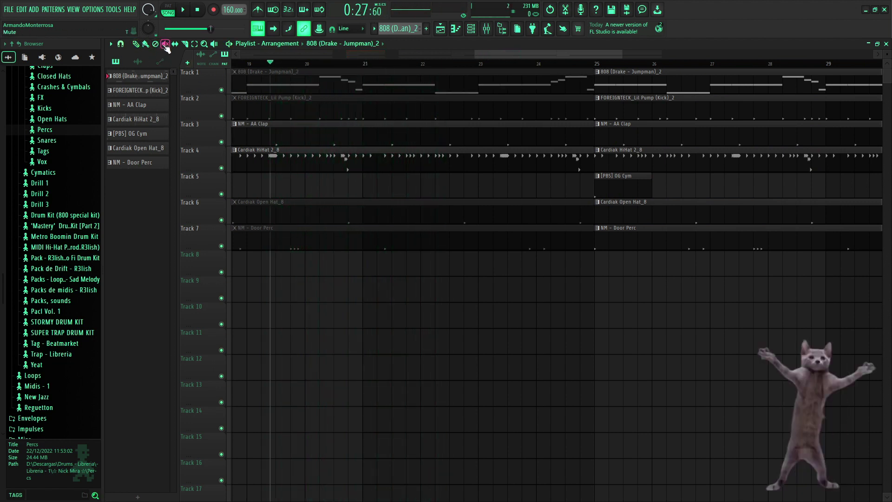
pyautogui.click(239, 76)
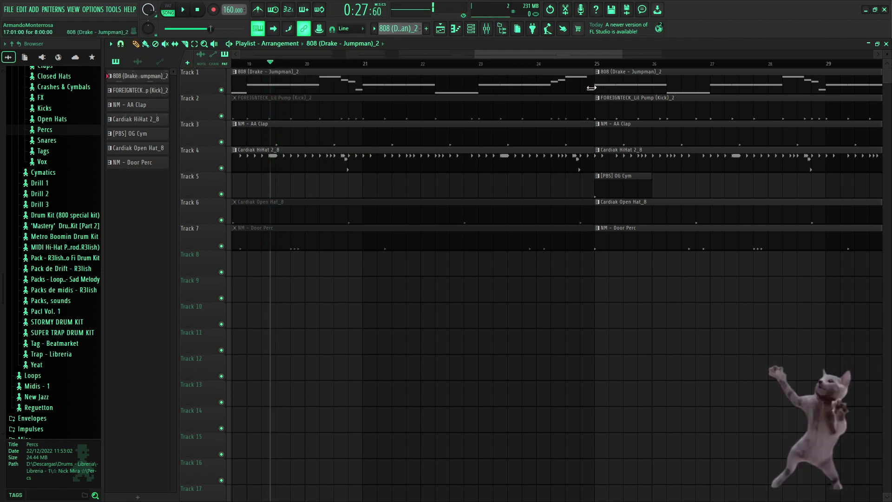
pyautogui.moveTo(594, 93); pyautogui.dragTo(366, 94)
pyautogui.scroll(4, 350, 91)
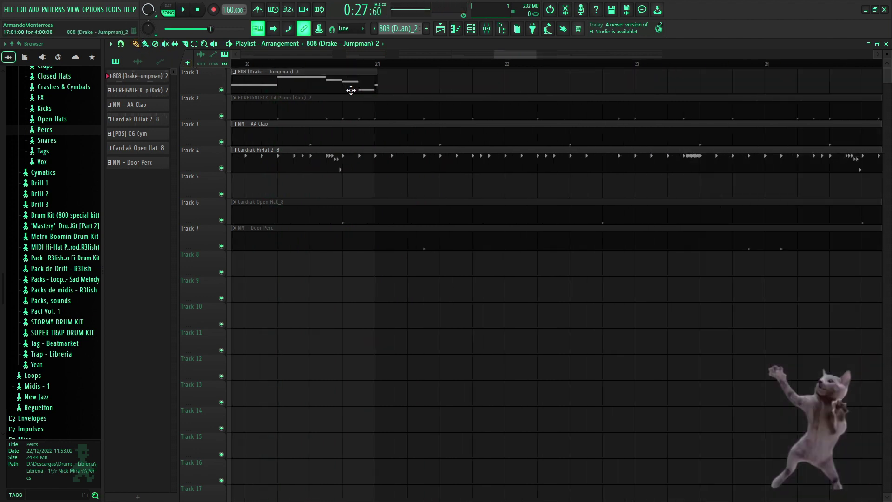
pyautogui.scroll(3, 436, 100)
pyautogui.moveTo(469, 90); pyautogui.dragTo(450, 90)
pyautogui.rightClick(496, 92)
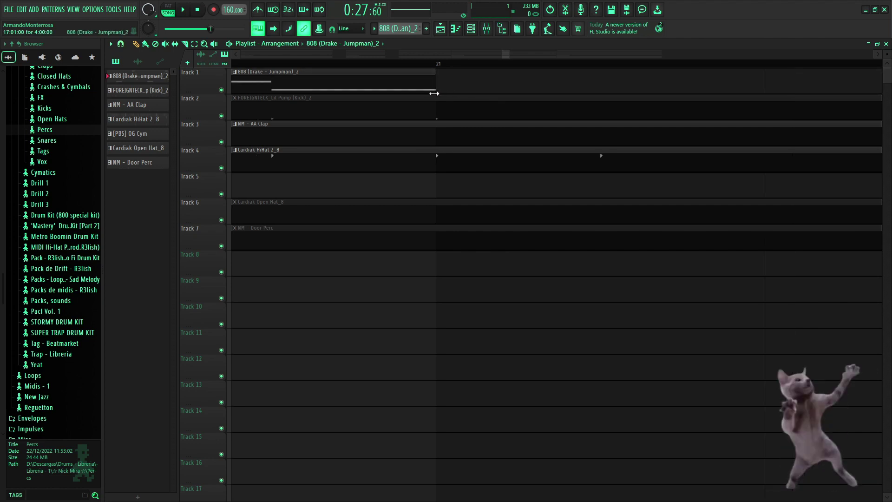
# - Trim the start of that 808 clip to step 5 of bar 20 and play the section
pyautogui.scroll(-4, 430, 90)
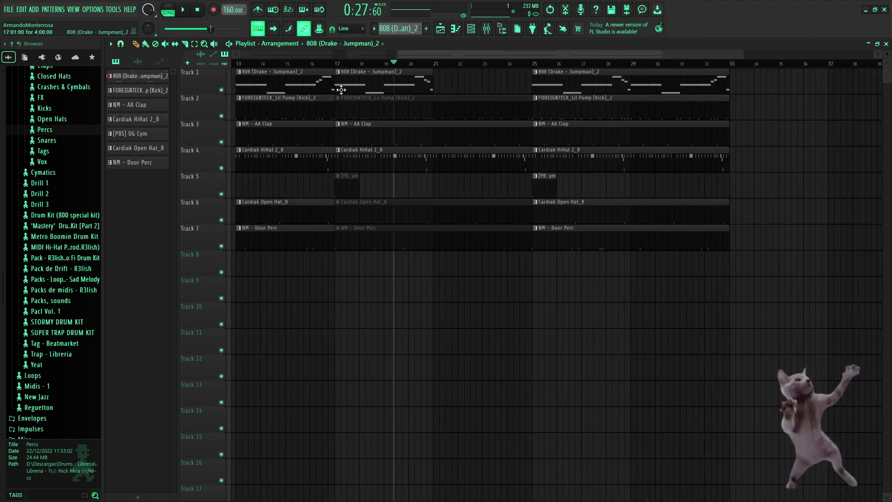
pyautogui.moveTo(350, 92); pyautogui.dragTo(402, 97)
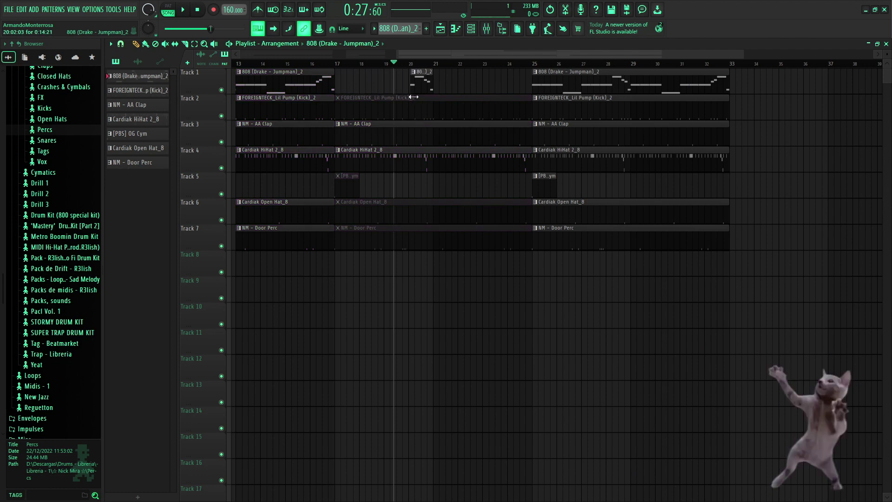
pyautogui.scroll(6, 417, 97)
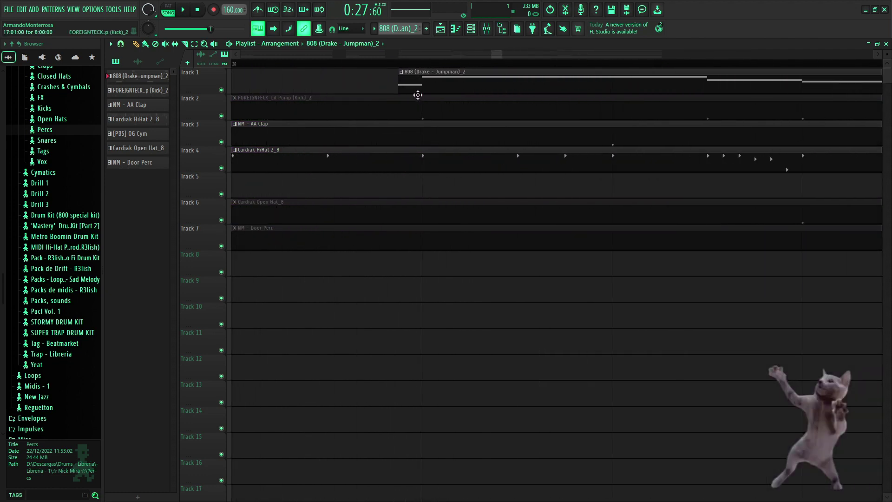
pyautogui.press('space')
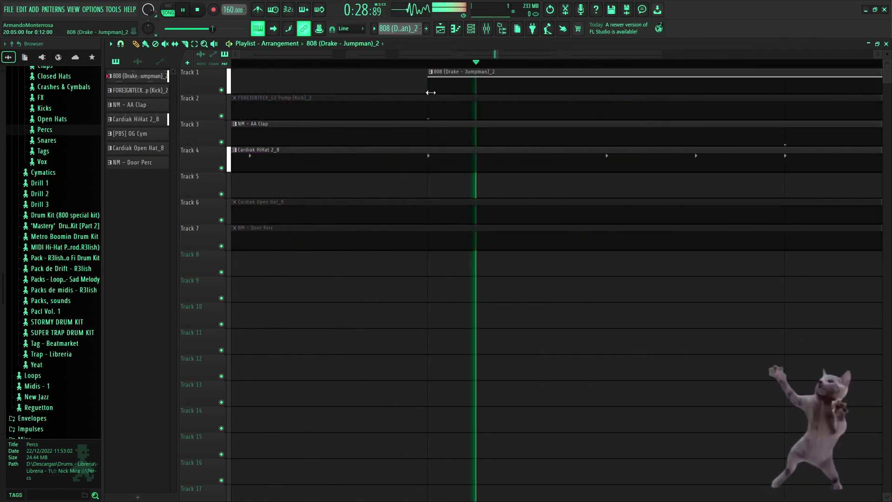
pyautogui.scroll(-4, 428, 95)
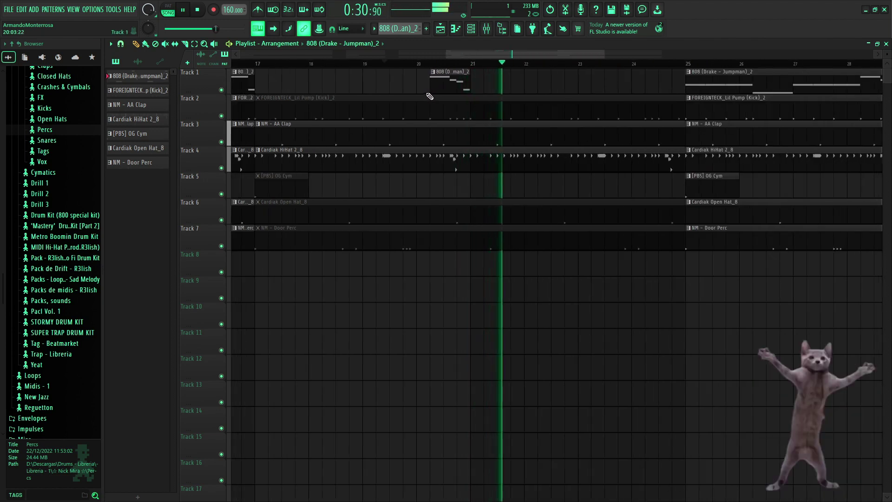
# - Add a copy of the short 808 clip as its own pattern just before bar 25 and inspect its notes
pyautogui.scroll(-3, 430, 97)
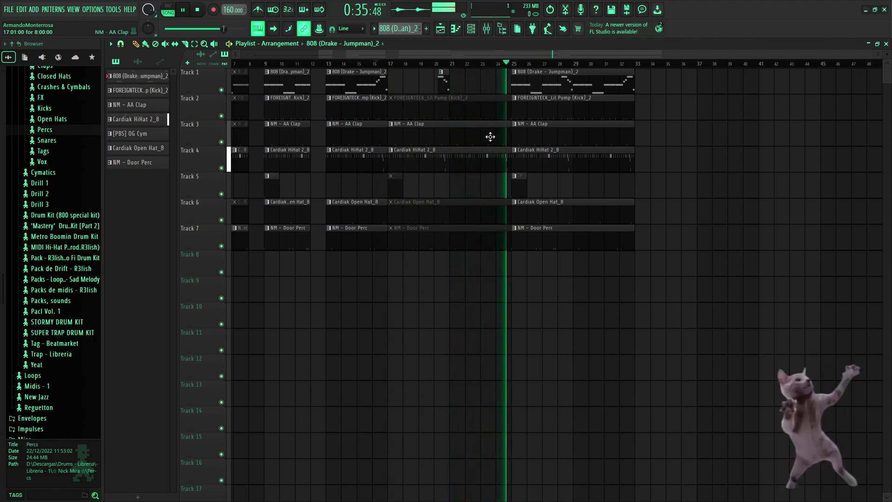
pyautogui.scroll(2, 463, 108)
pyautogui.scroll(2, 463, 108)
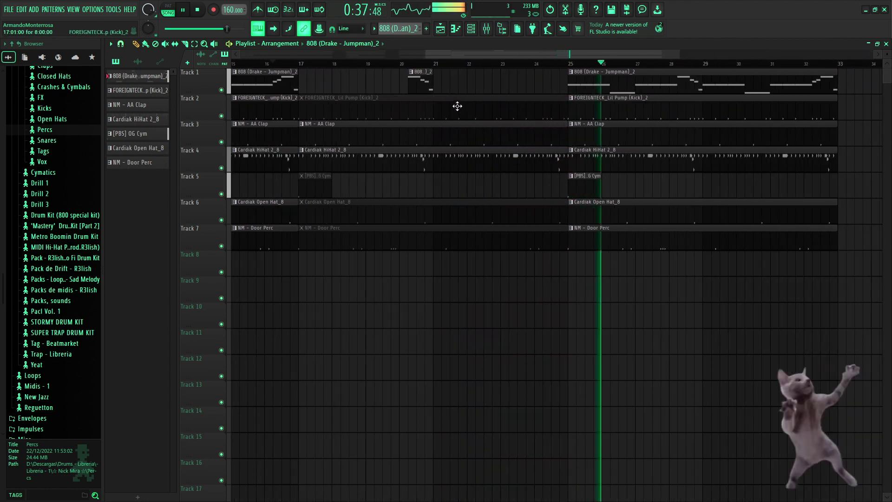
pyautogui.click(520, 85)
pyautogui.moveTo(521, 85); pyautogui.dragTo(553, 79)
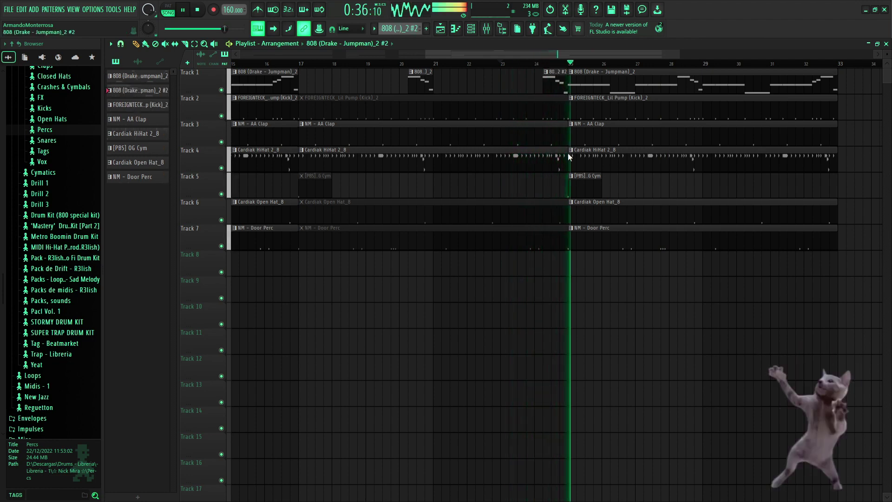
pyautogui.doubleClick(556, 87)
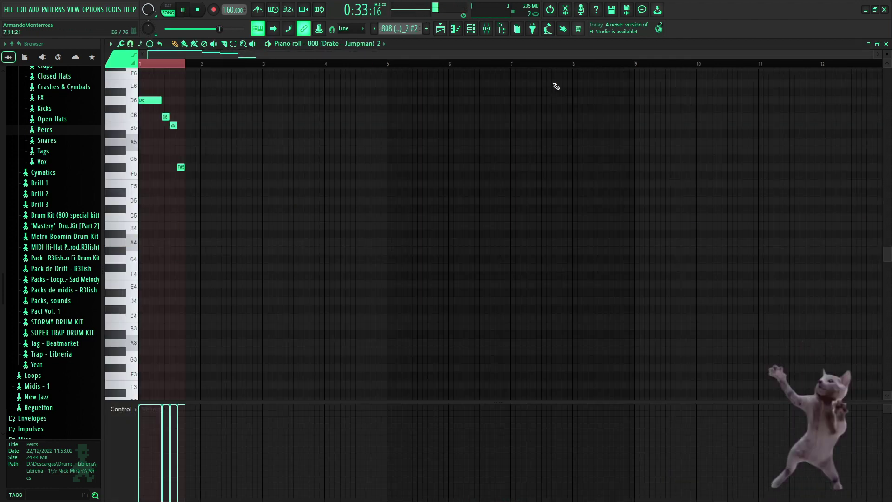
pyautogui.click(447, 31)
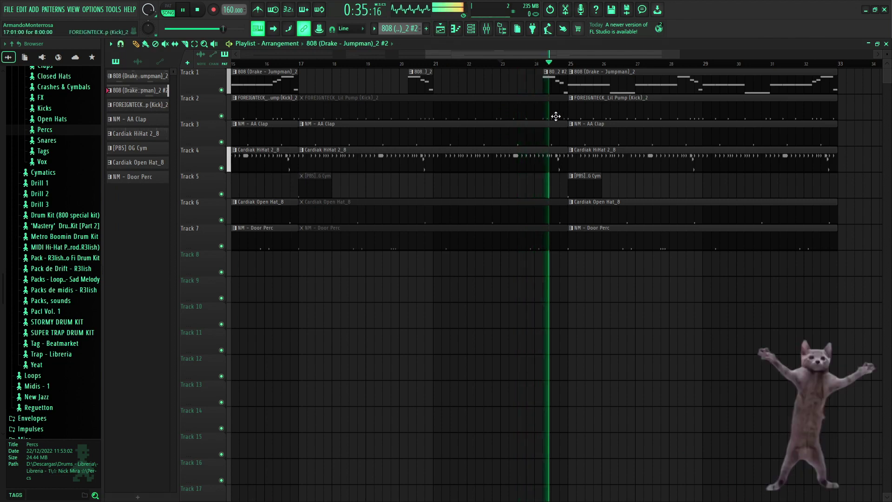
# - Try duplicating the whole 32-bar arrangement from bar 33 onward
pyautogui.scroll(-3, 593, 116)
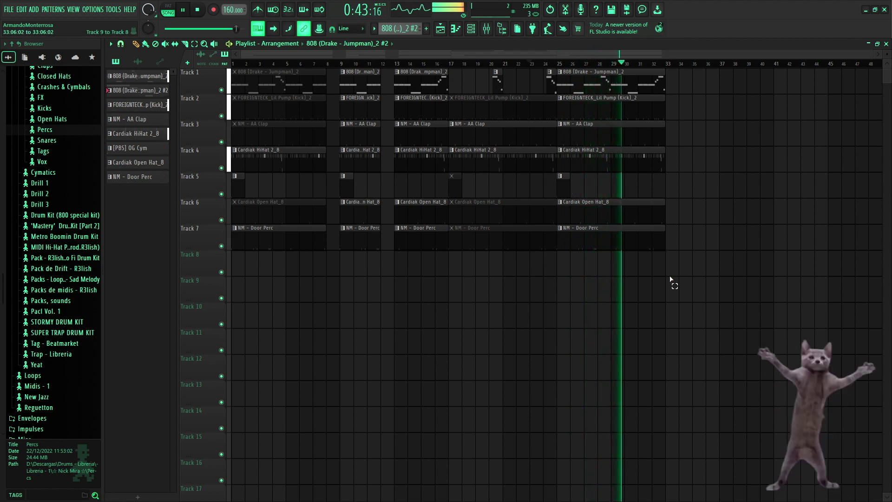
pyautogui.moveTo(669, 301); pyautogui.dragTo(216, 49)
pyautogui.hotkey('ctrl', 'b')
pyautogui.click(522, 315)
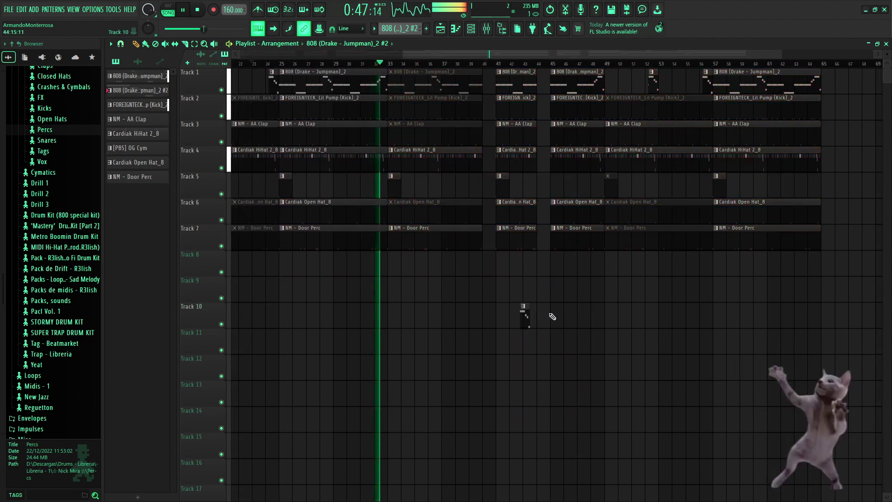
pyautogui.rightClick(524, 315)
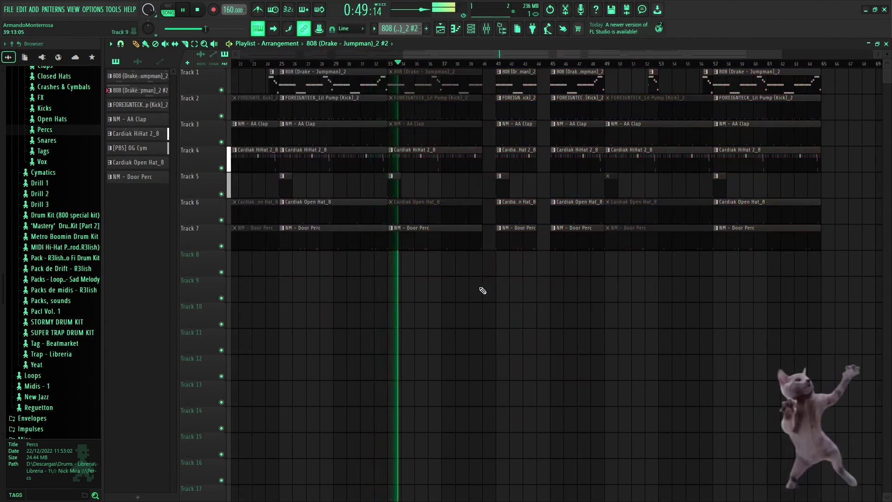
pyautogui.hotkey('ctrl', 'z')
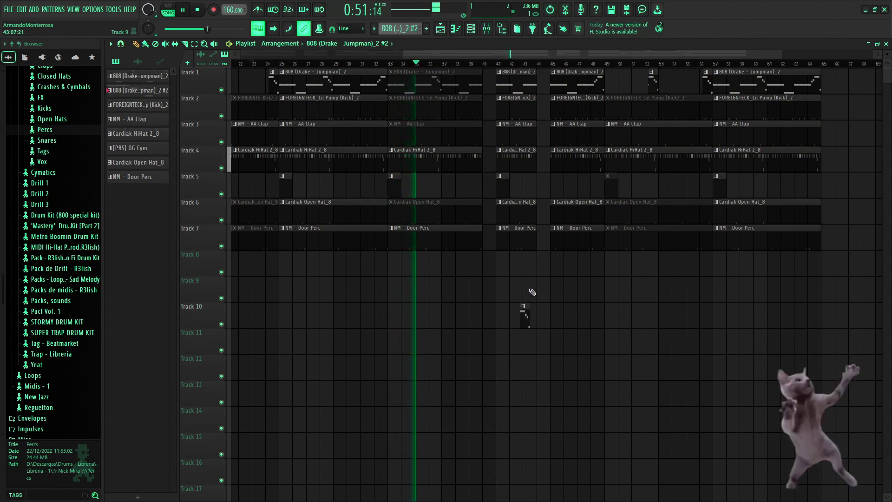
pyautogui.hotkey('ctrl', 'z')
pyautogui.press('Delete')
# - Duplicate the bar 25 block, without its cymbal clip, to bar 33, and copy the whole 40-bar arrangement to bar 41
pyautogui.moveTo(625, 276); pyautogui.dragTo(586, 83)
pyautogui.hotkey('ctrl', 'b')
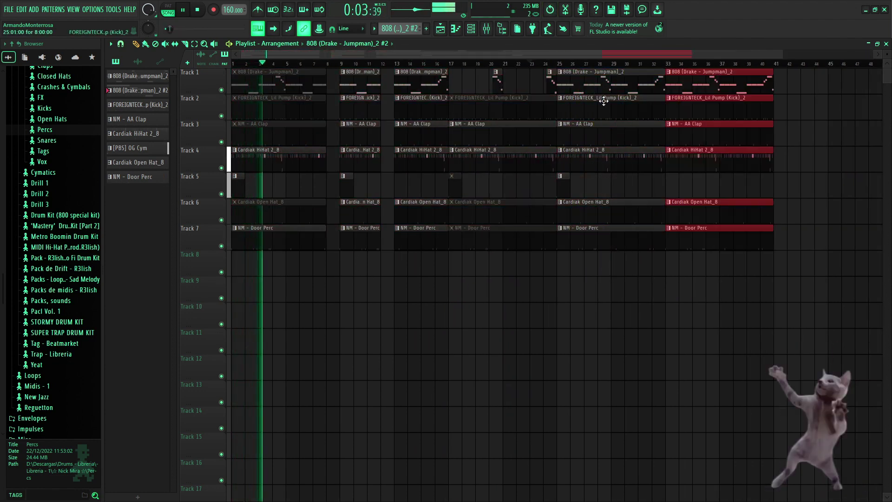
pyautogui.moveTo(791, 303); pyautogui.dragTo(232, 65)
pyautogui.hotkey('ctrl', 'b')
# - Play the transition into bar 41 and delete the NM - Door Perc clip starting there
pyautogui.click(491, 65)
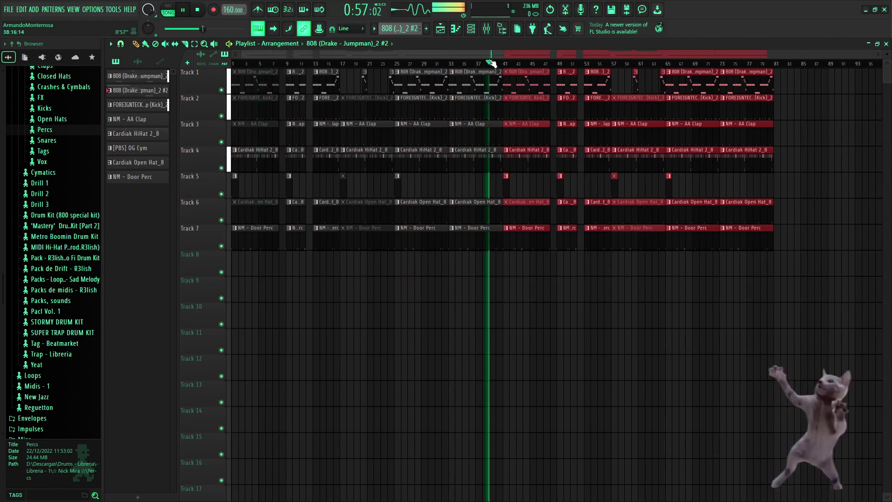
pyautogui.scroll(3, 517, 69)
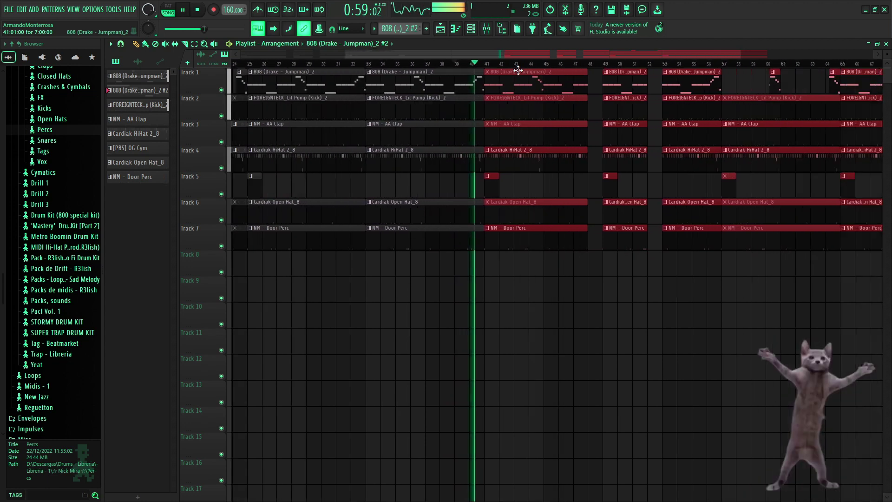
pyautogui.scroll(-3, 517, 70)
pyautogui.scroll(4, 589, 196)
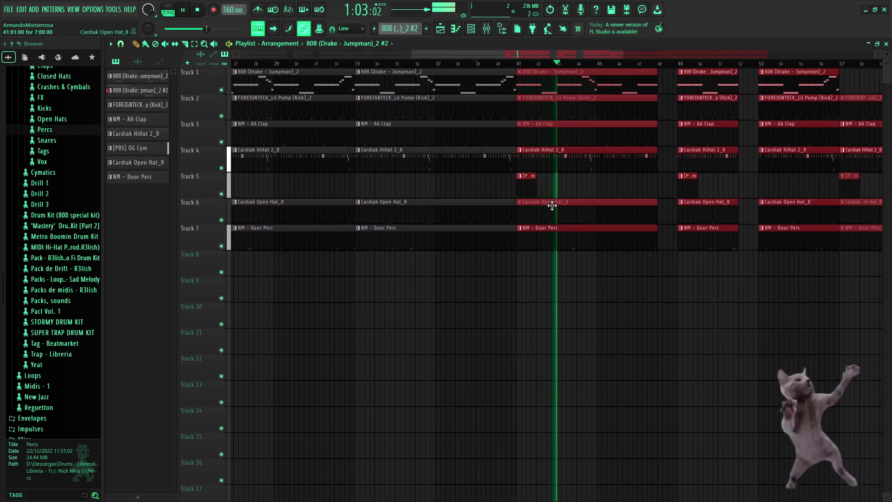
pyautogui.rightClick(549, 239)
pyautogui.scroll(-5, 552, 242)
pyautogui.press('space')
pyautogui.press('space')
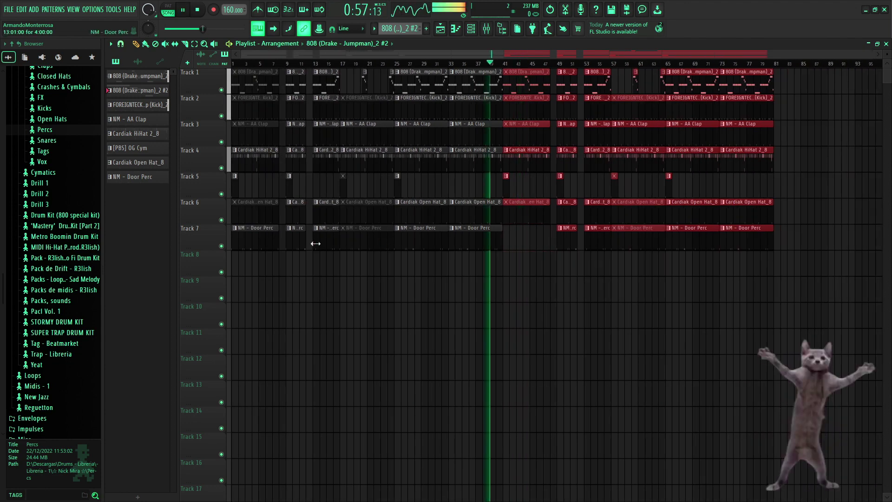
# - Play the song from the beginning and delete the NM - Door Perc clip starting at bar 1
pyautogui.click(233, 62)
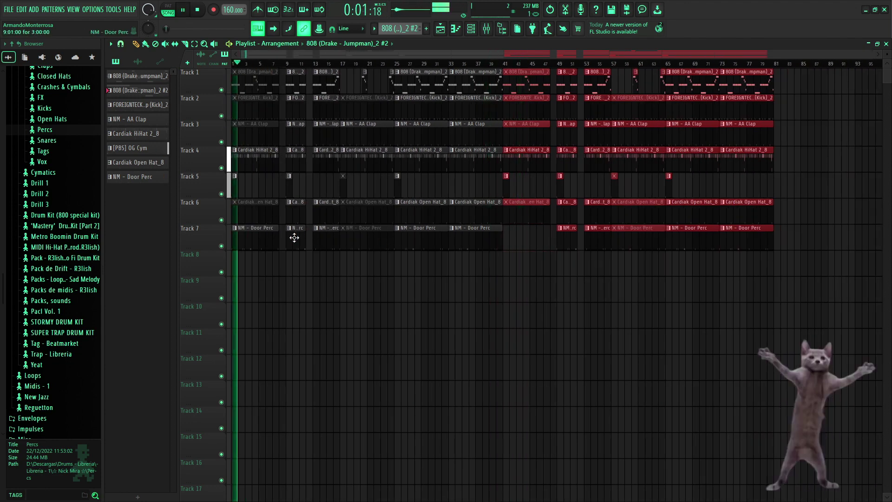
pyautogui.rightClick(262, 244)
pyautogui.press('space')
pyautogui.press('space')
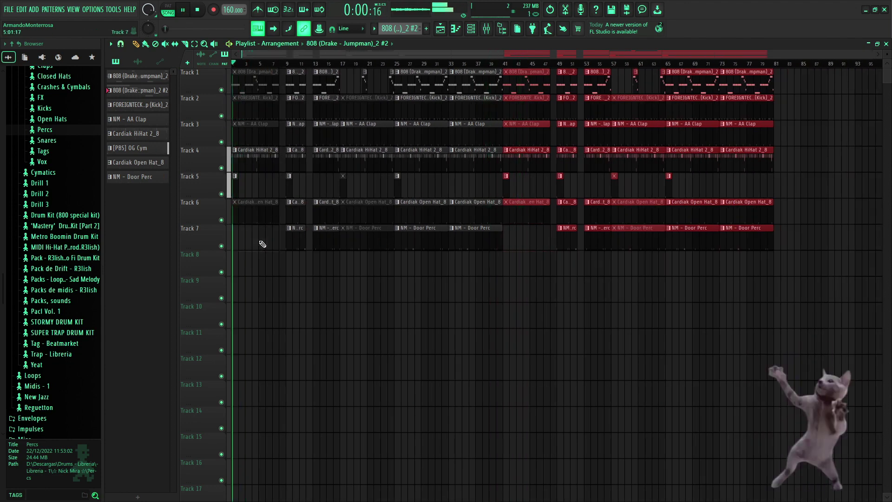
# - Delete the muted Door Perc, Open Hat, OG Cym and Kick clips from the block starting at bar 17
pyautogui.scroll(3, 294, 95)
pyautogui.click(268, 63)
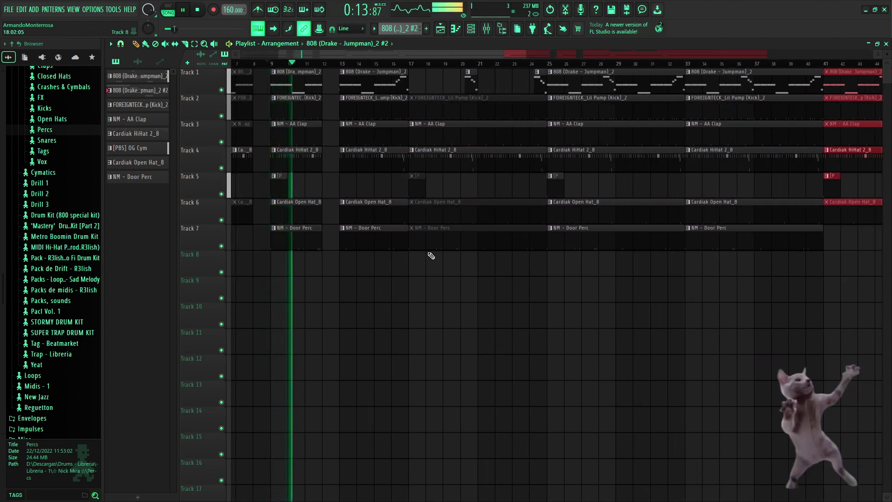
pyautogui.rightClick(450, 248)
pyautogui.rightClick(418, 209)
pyautogui.rightClick(420, 185)
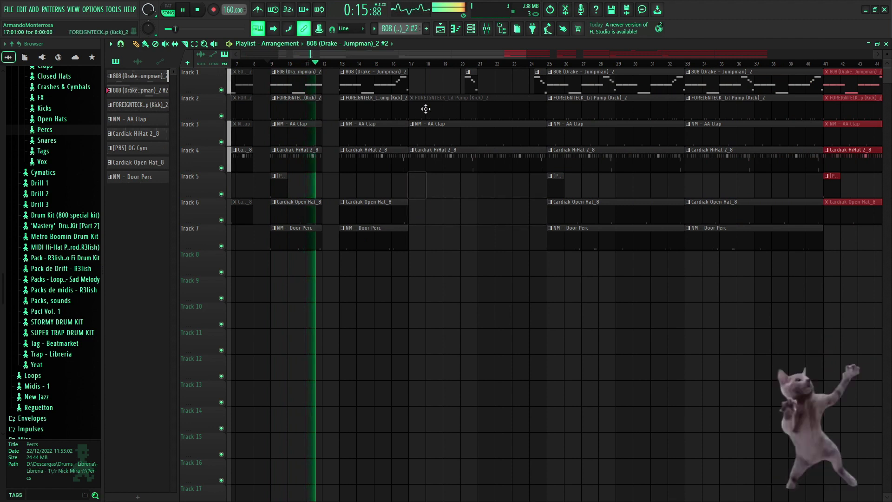
pyautogui.rightClick(426, 110)
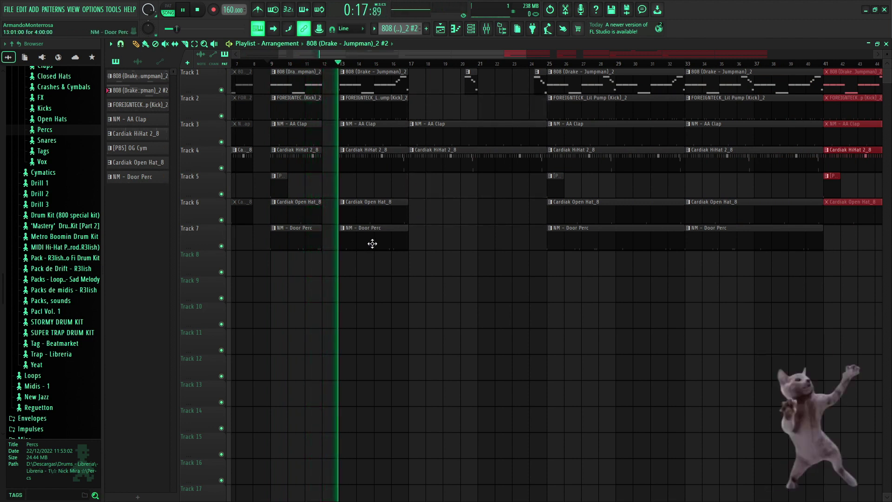
# - Delete the Door Perc clips starting at bars 57, 65 and 73, place one again at bar 65, and clear the clip selection
pyautogui.moveTo(483, 244); pyautogui.dragTo(297, 281)
pyautogui.moveTo(454, 280); pyautogui.dragTo(360, 317)
pyautogui.scroll(-4, 487, 245)
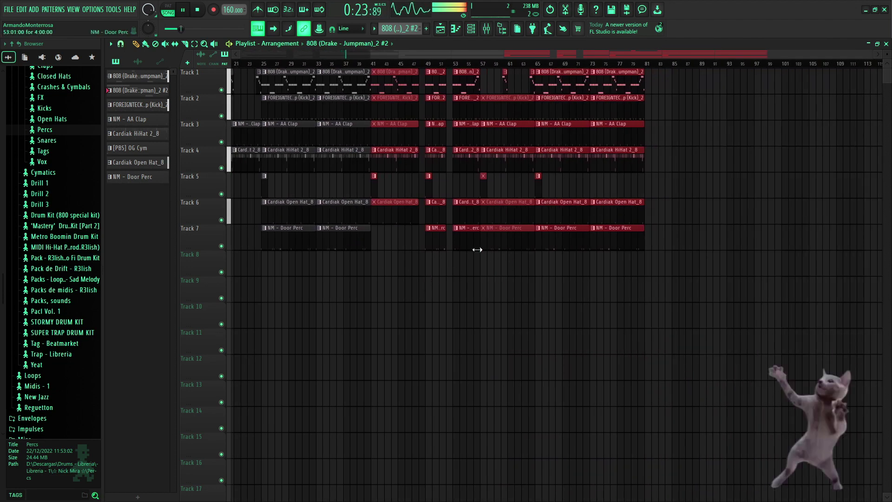
pyautogui.rightClick(507, 247)
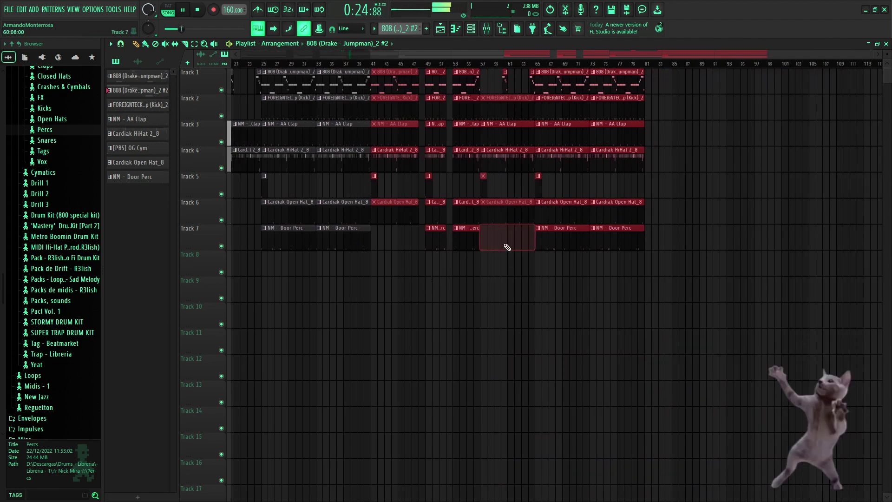
pyautogui.rightClick(627, 245)
pyautogui.rightClick(581, 239)
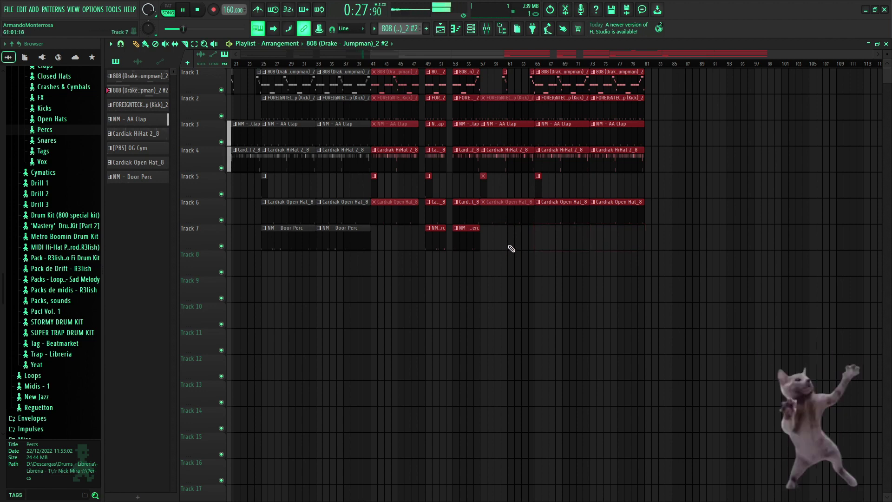
pyautogui.click(539, 240)
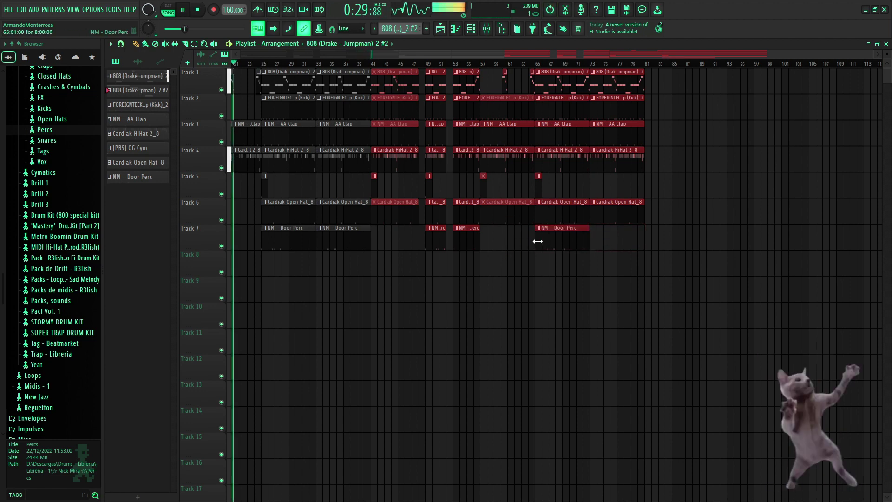
pyautogui.click(682, 260)
pyautogui.rightClick(682, 261)
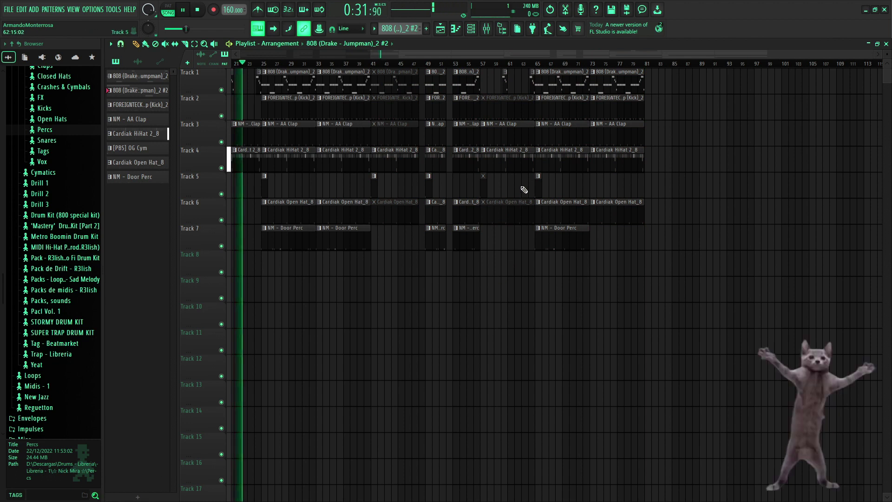
# - Delete the muted OG Cym, Open Hat and Kick clips from the block starting at bar 57
pyautogui.rightClick(483, 190)
pyautogui.rightClick(494, 214)
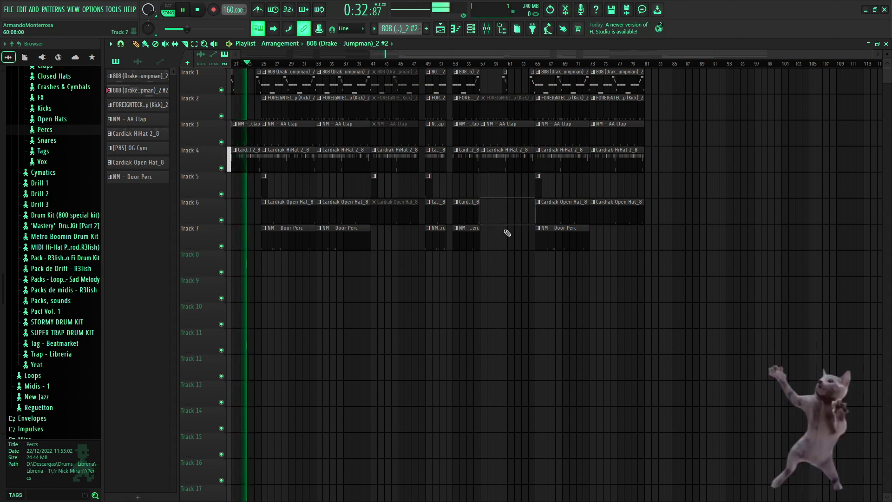
pyautogui.rightClick(493, 105)
# - Delete the muted Clap, Kick, 808 and Open Hat clips from the block starting at bar 41
pyautogui.rightClick(398, 135)
pyautogui.rightClick(398, 109)
pyautogui.rightClick(397, 81)
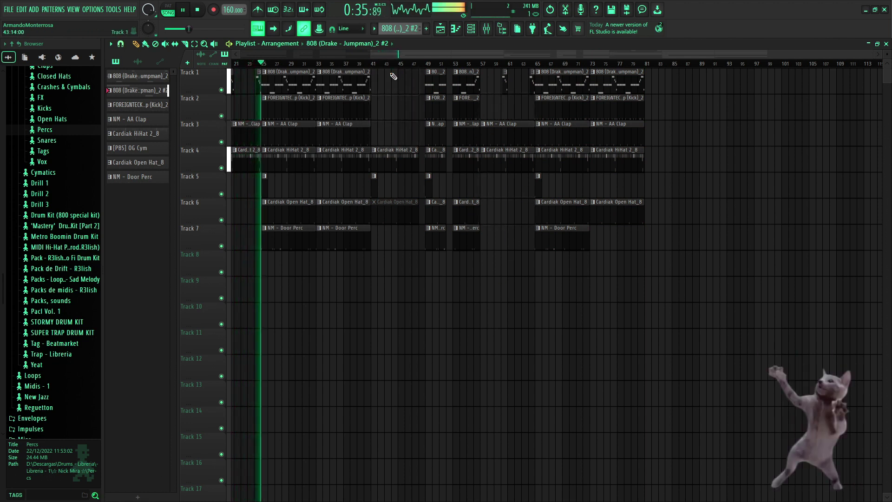
pyautogui.rightClick(398, 211)
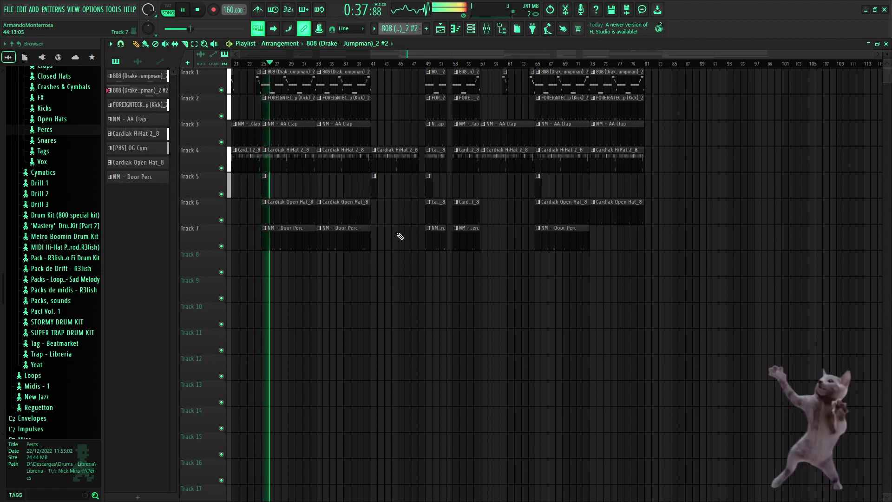
# - Play the song's ending and select the timeline from bar 1 to bar 81
pyautogui.hscroll(-5, 439, 255)
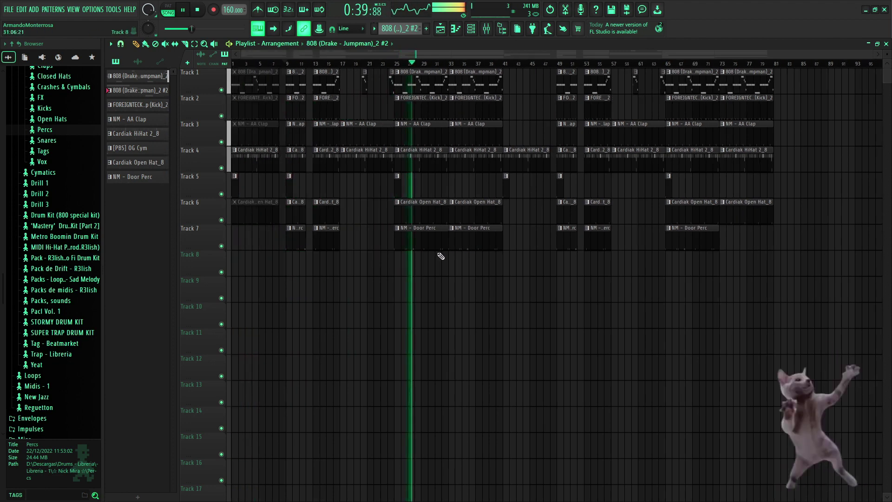
pyautogui.click(759, 65)
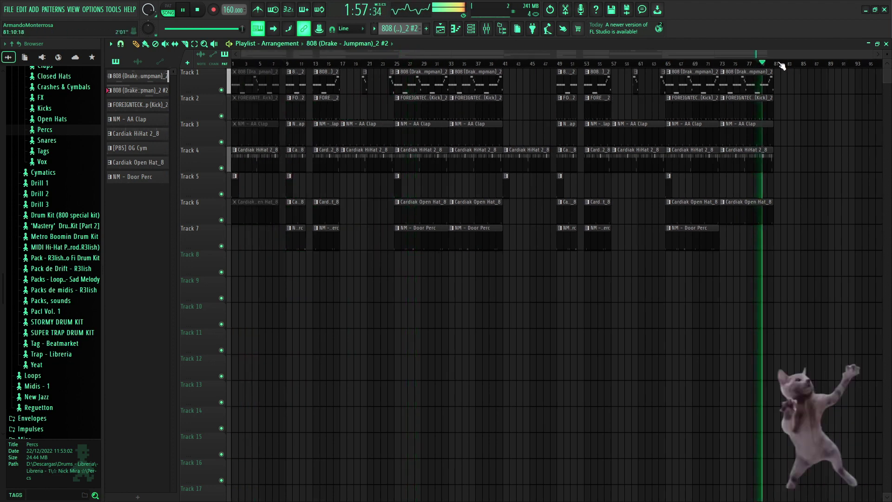
pyautogui.moveTo(773, 64); pyautogui.dragTo(233, 70)
pyautogui.scroll(5, 828, 91)
pyautogui.scroll(3, 637, 99)
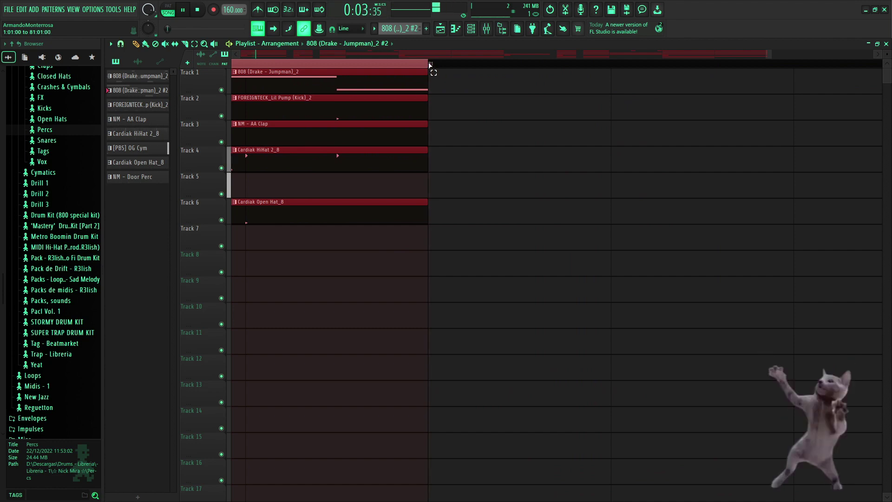
pyautogui.scroll(-8, 423, 79)
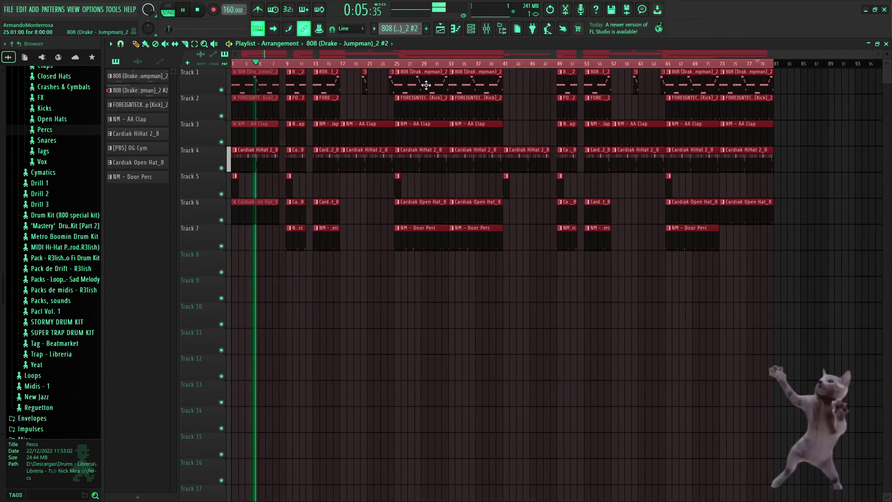